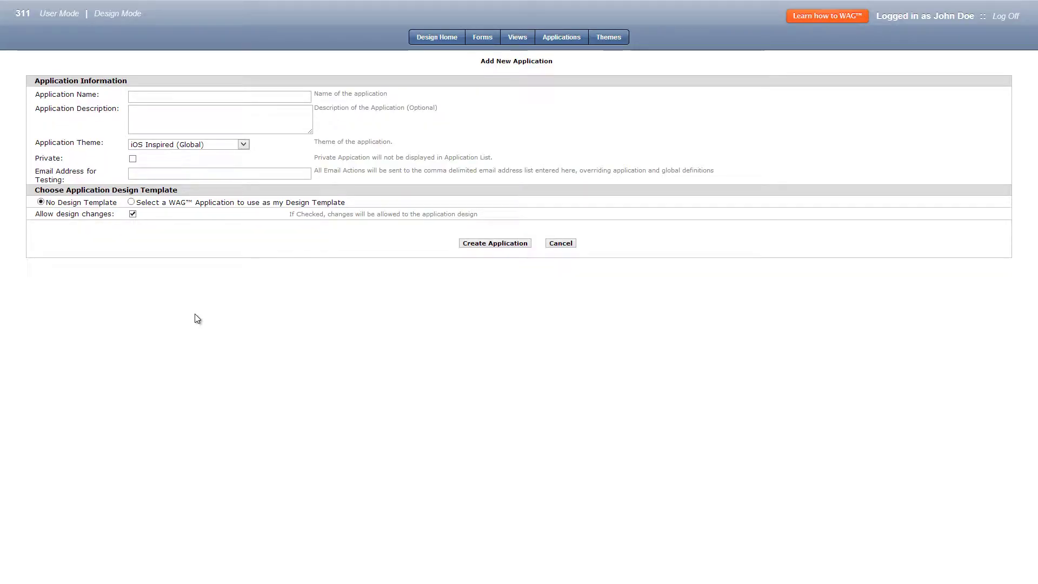
- Create an application named Support Forum, leaving the default theme and no design template
click(186, 98)
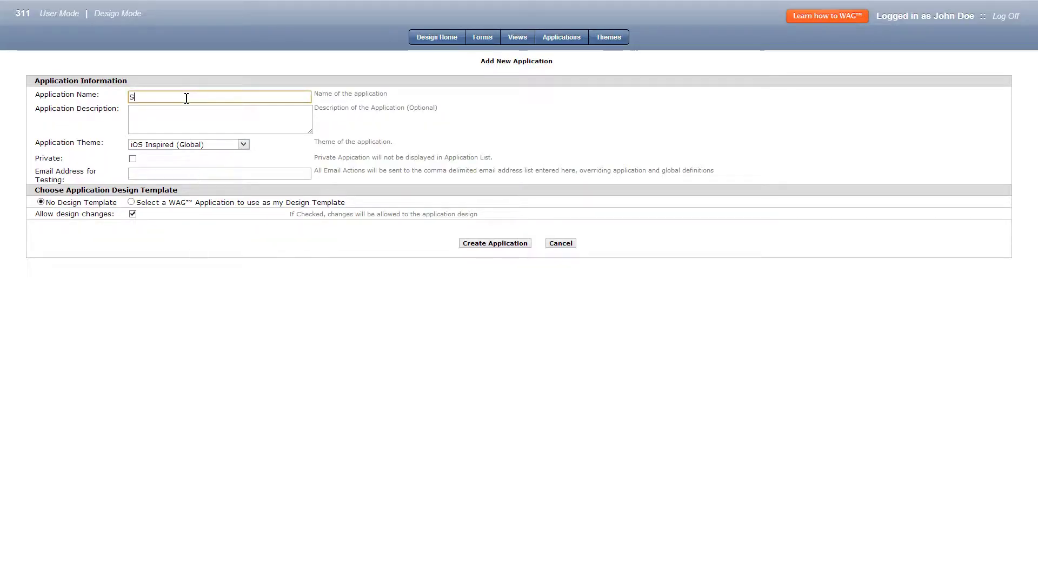
text(Support Forum)
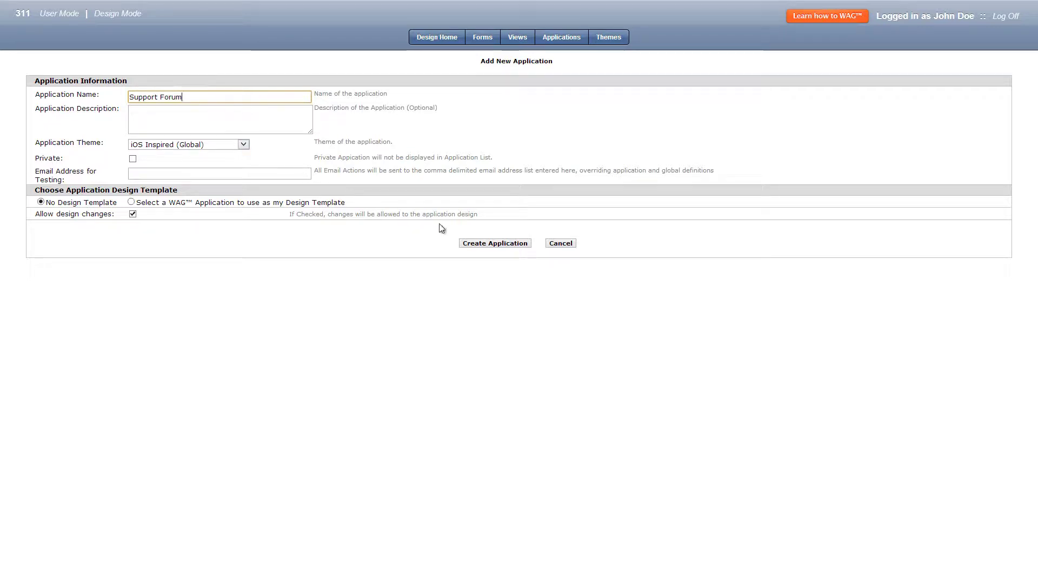
click(501, 244)
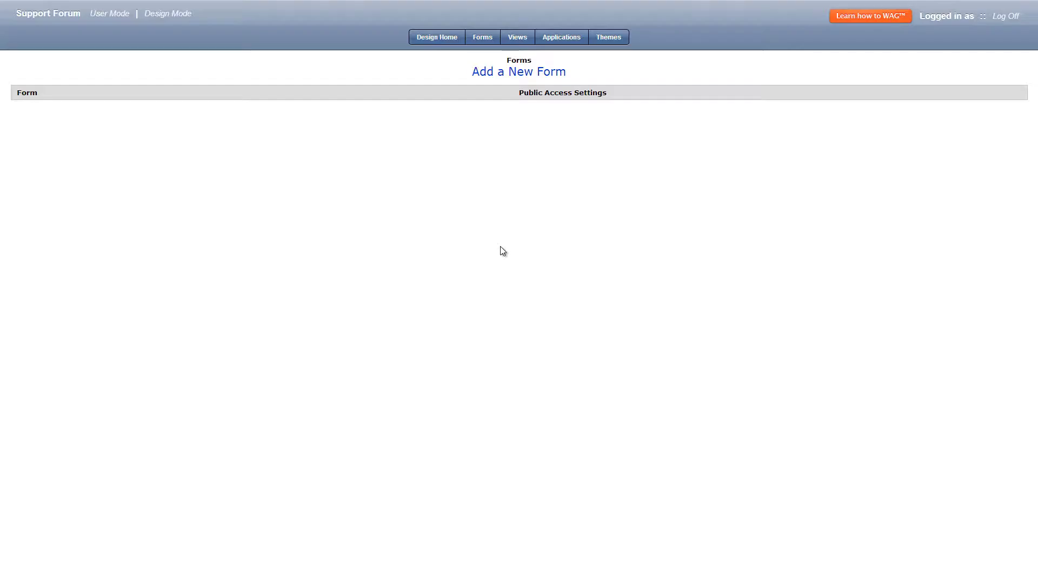
- Create a form named Category and add a text field named Category to it
click(514, 72)
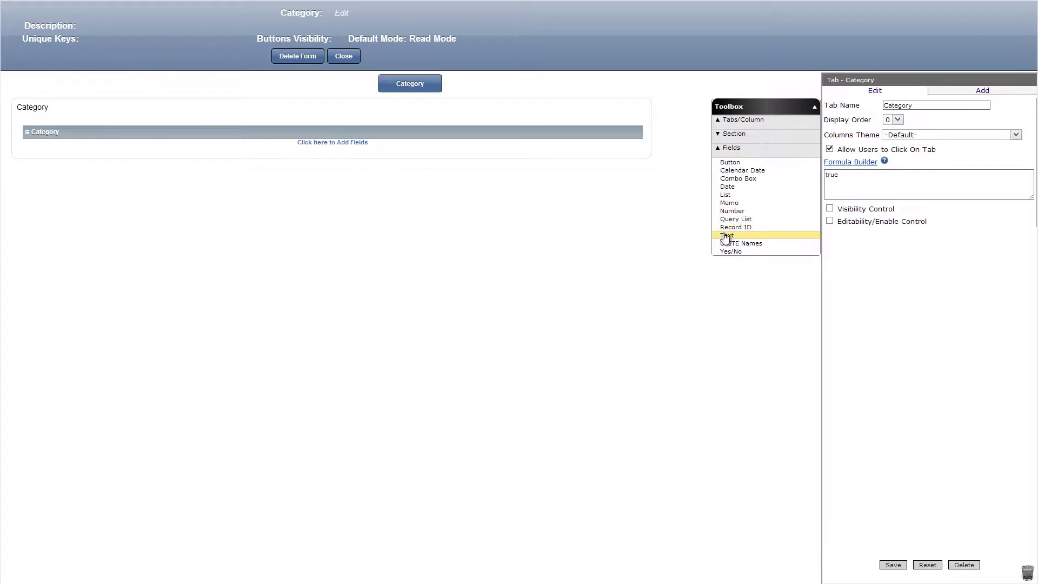
drag(727, 235, 458, 146)
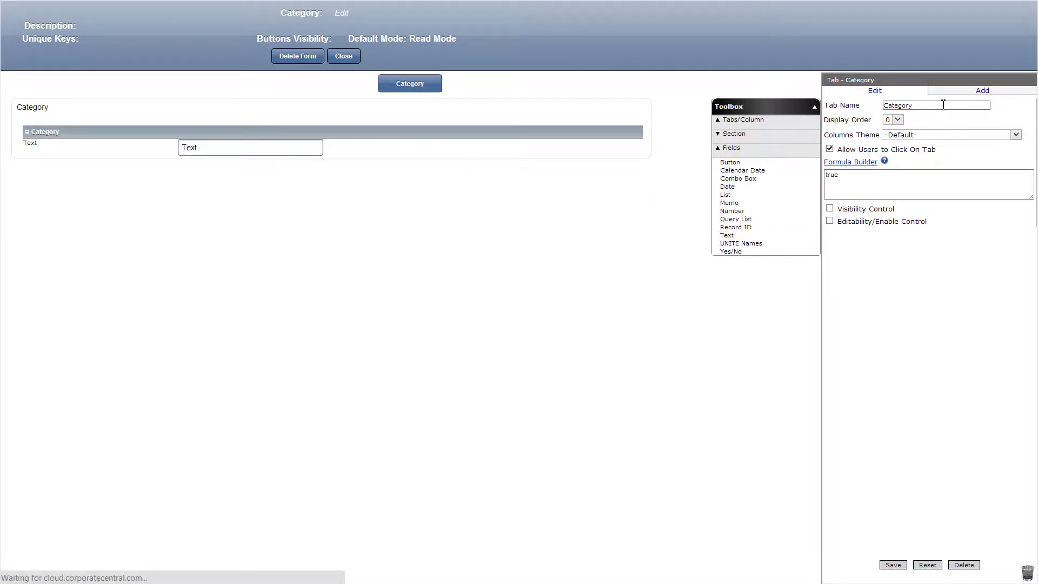
click(894, 566)
- Add a UNITE Names field below Category, assign it the UM group Admin - My Company, and save and close the form
drag(760, 244, 472, 166)
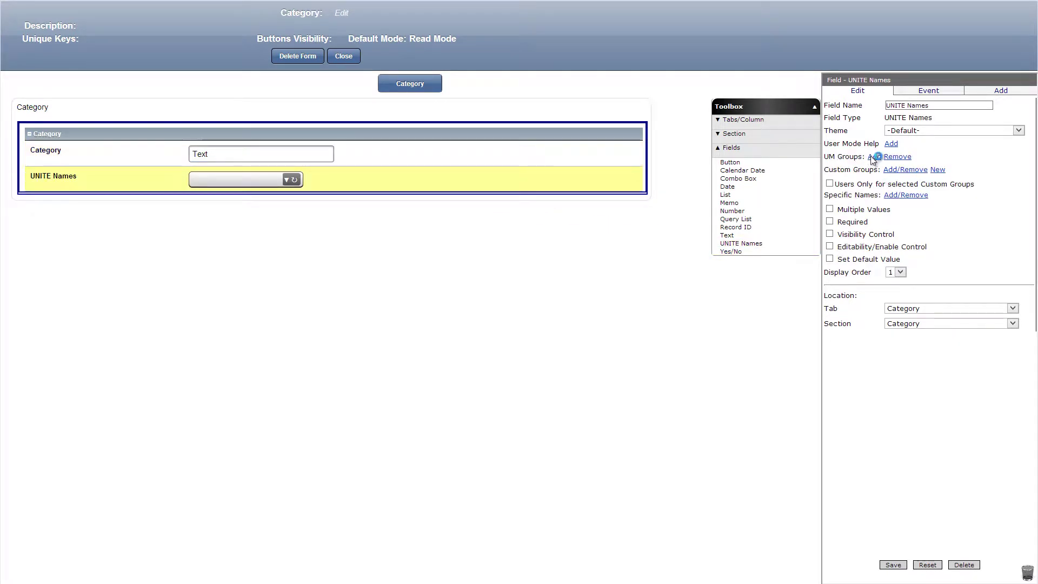
click(874, 157)
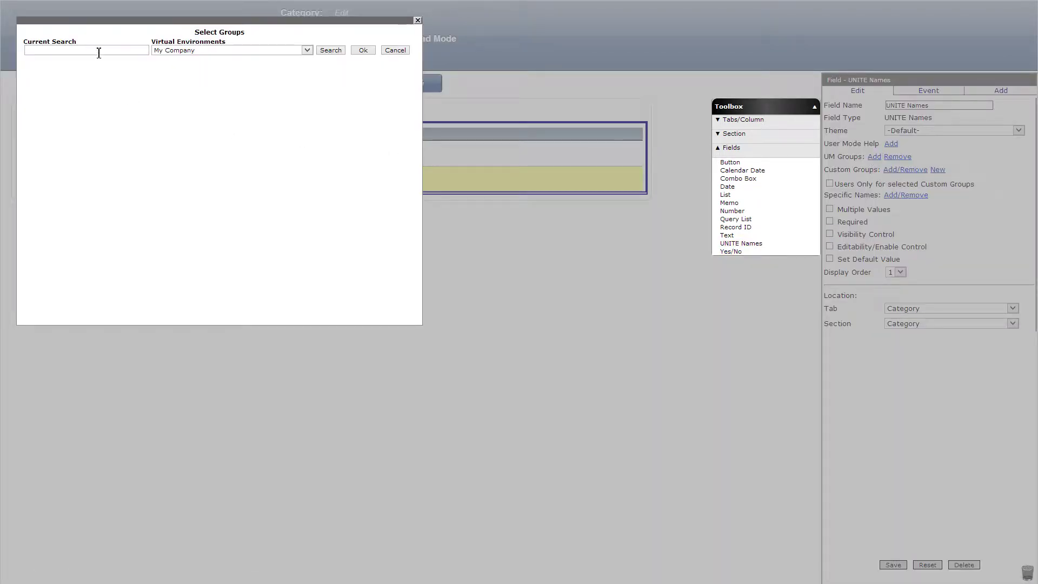
click(101, 50)
text(a)
click(329, 50)
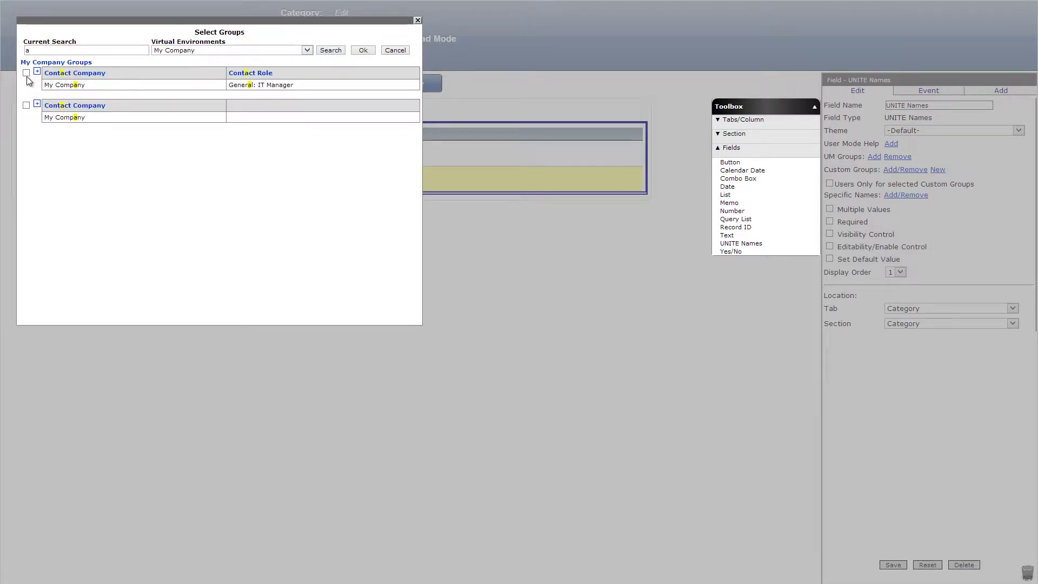
click(363, 51)
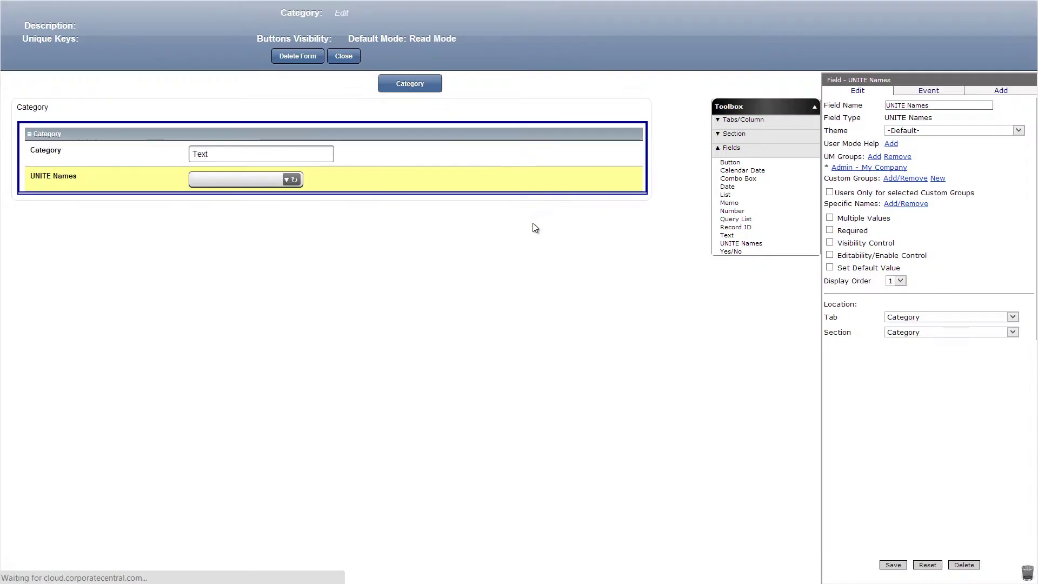
click(893, 566)
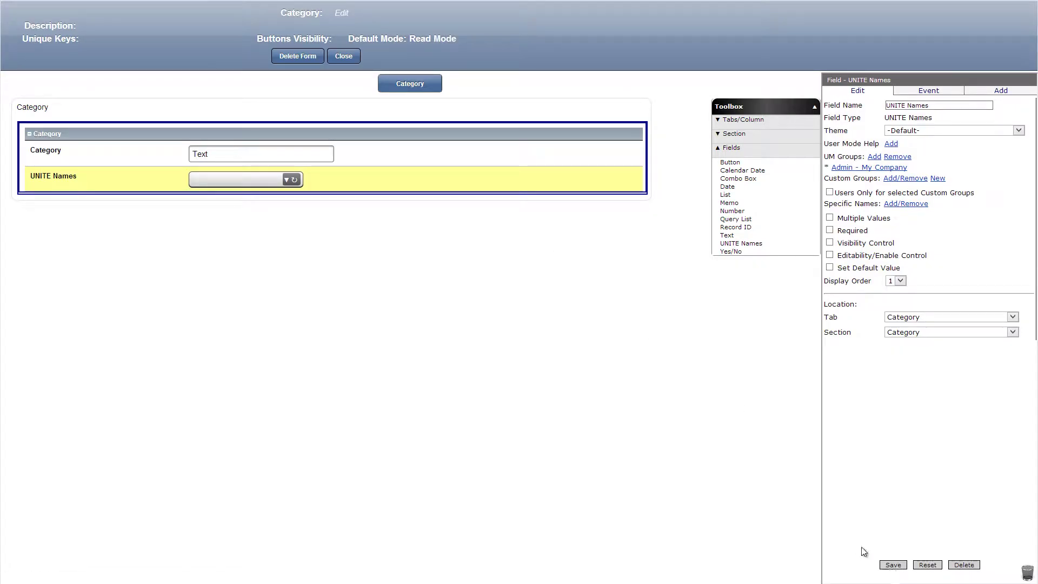
click(344, 58)
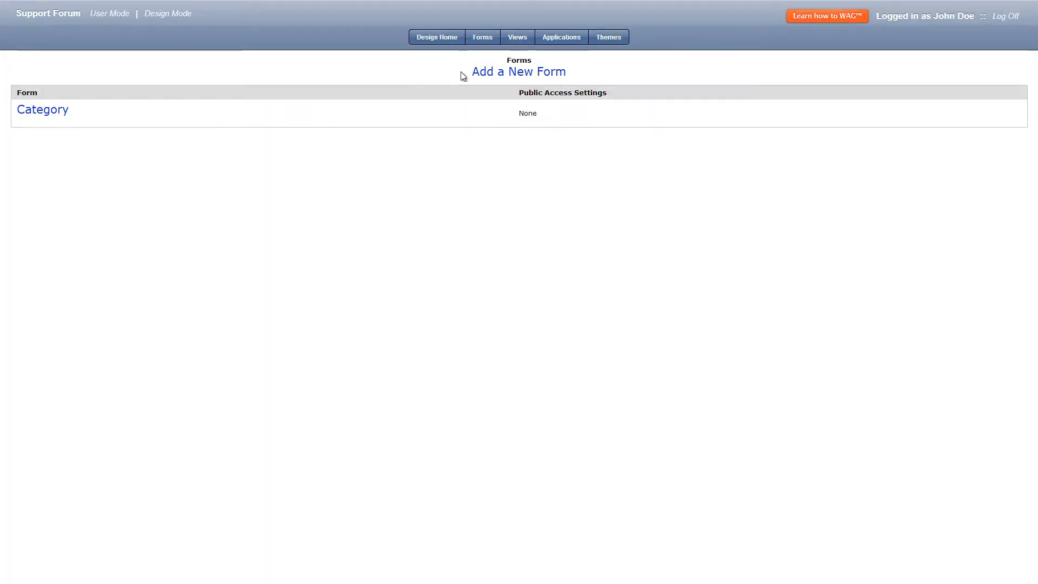
- Create another form named Sub Category
click(492, 76)
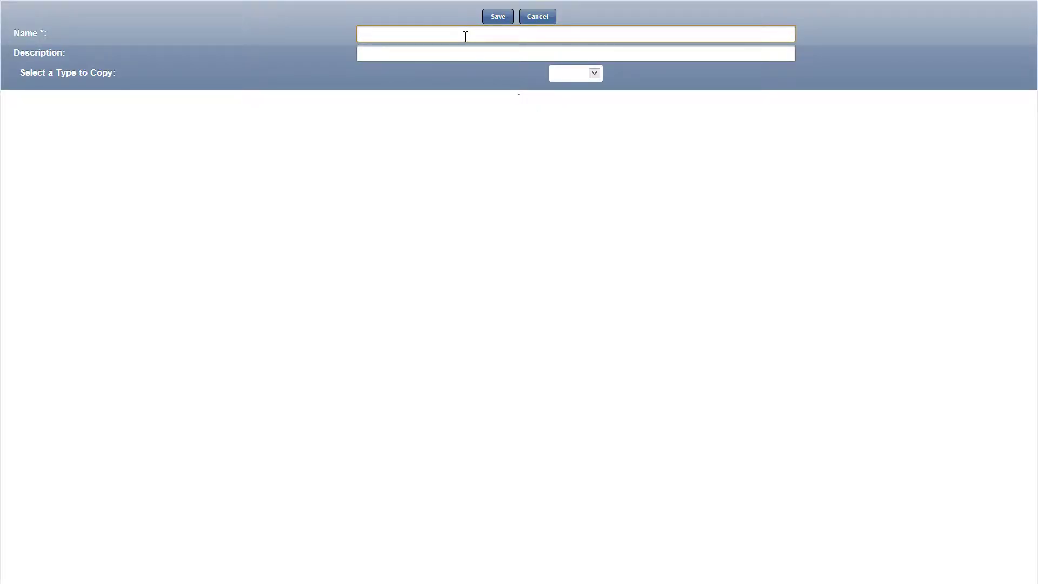
text(S)
text(ub Category)
click(506, 21)
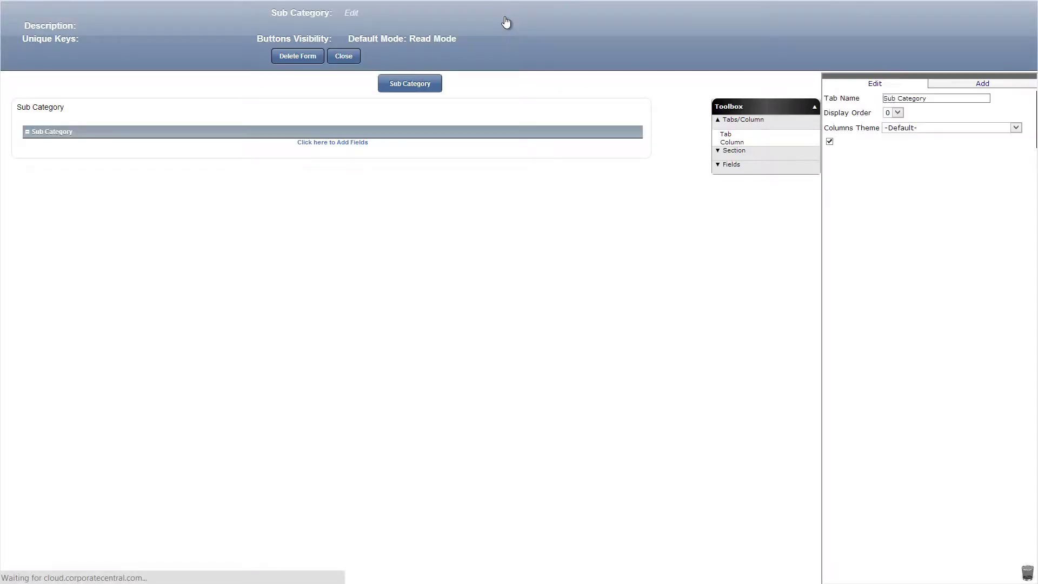
- Add a combo box field named Category that looks up and searches the Category field of Support Forum's Category form
click(731, 165)
drag(738, 180, 475, 142)
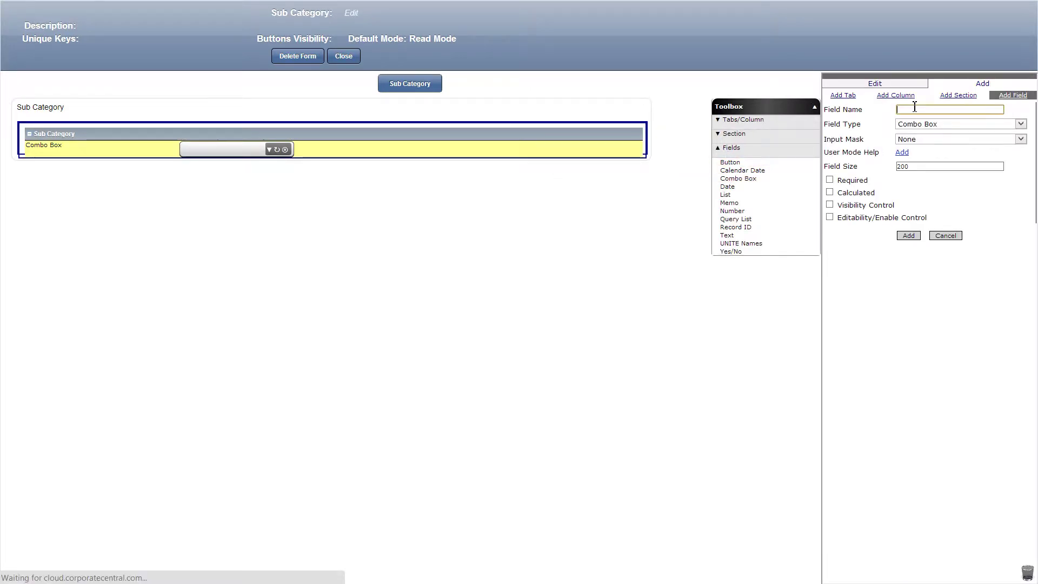
text(Cate)
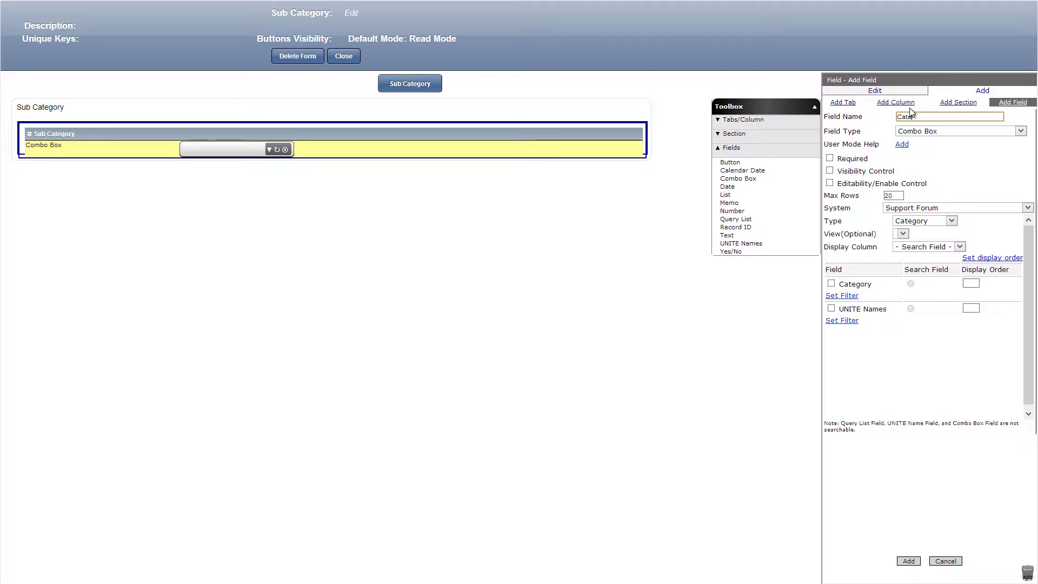
text(gory)
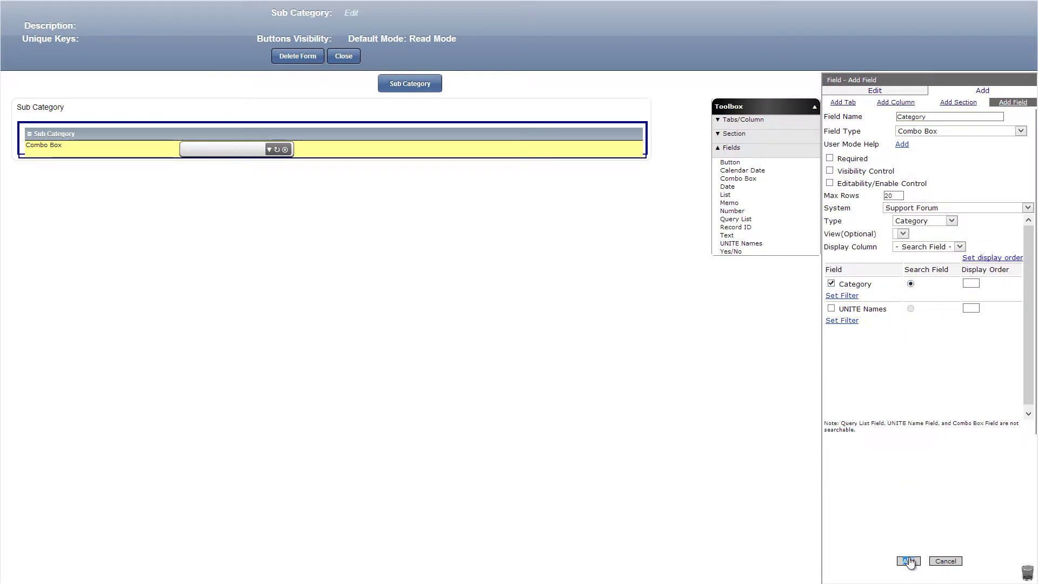
click(908, 561)
- Add a required text field named Sub Category below the Category combo box
drag(730, 237, 374, 163)
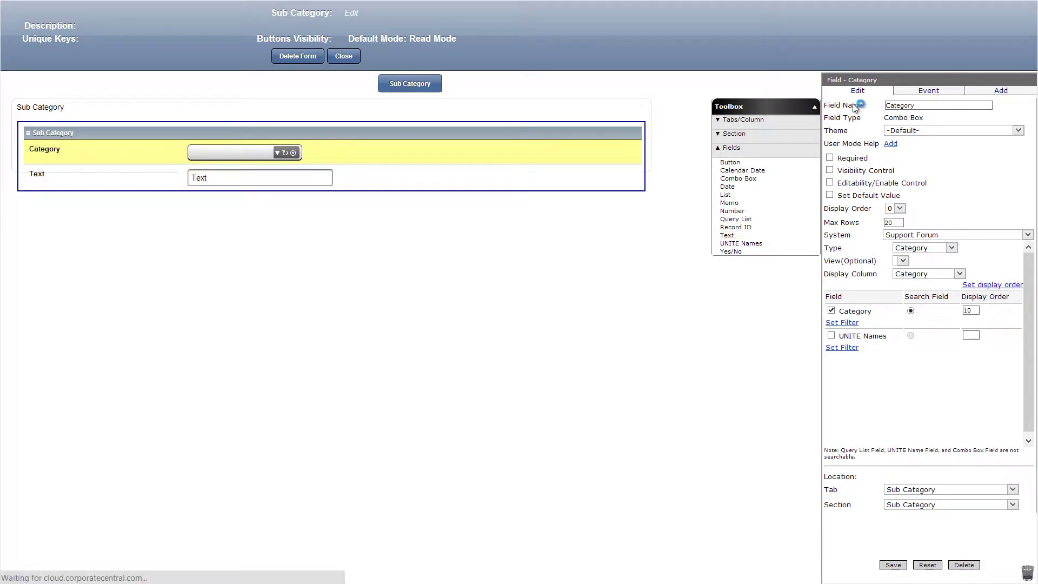
text(Sub Category)
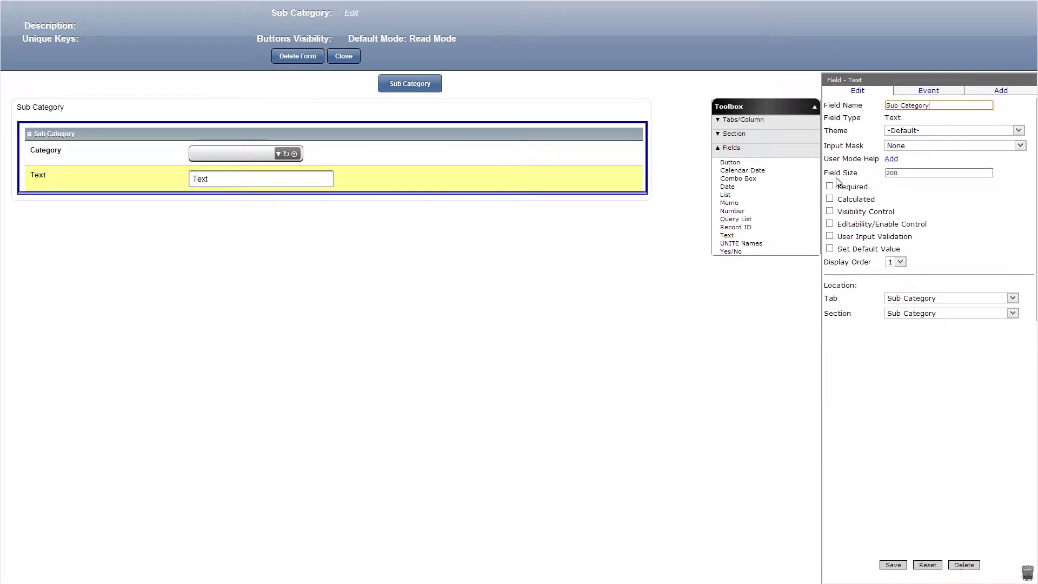
click(892, 566)
- Add a UNITE Names field named Help Desk Support below Sub Category, and close the saved form
drag(730, 241, 479, 193)
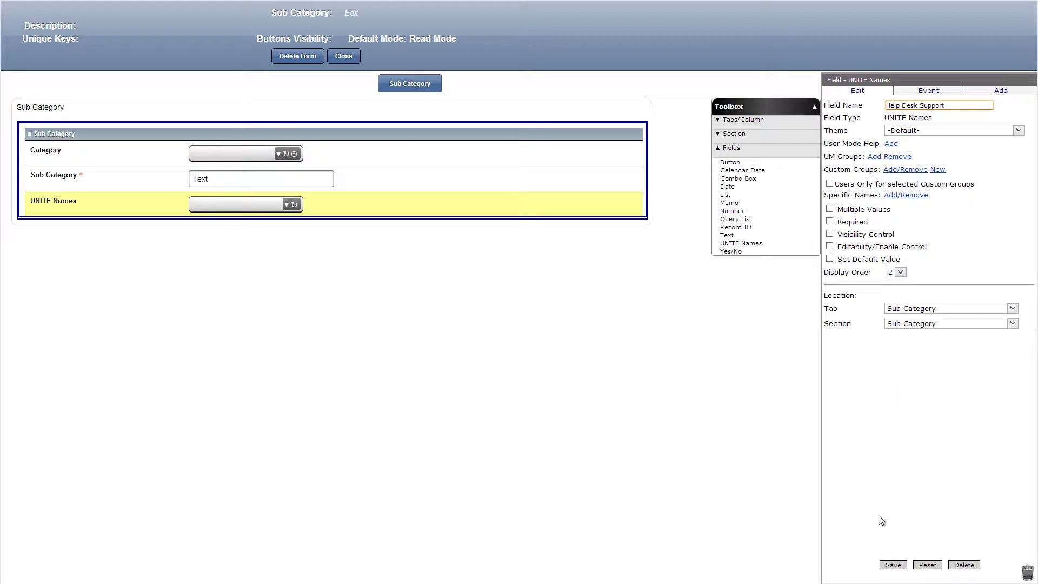
click(893, 566)
click(361, 58)
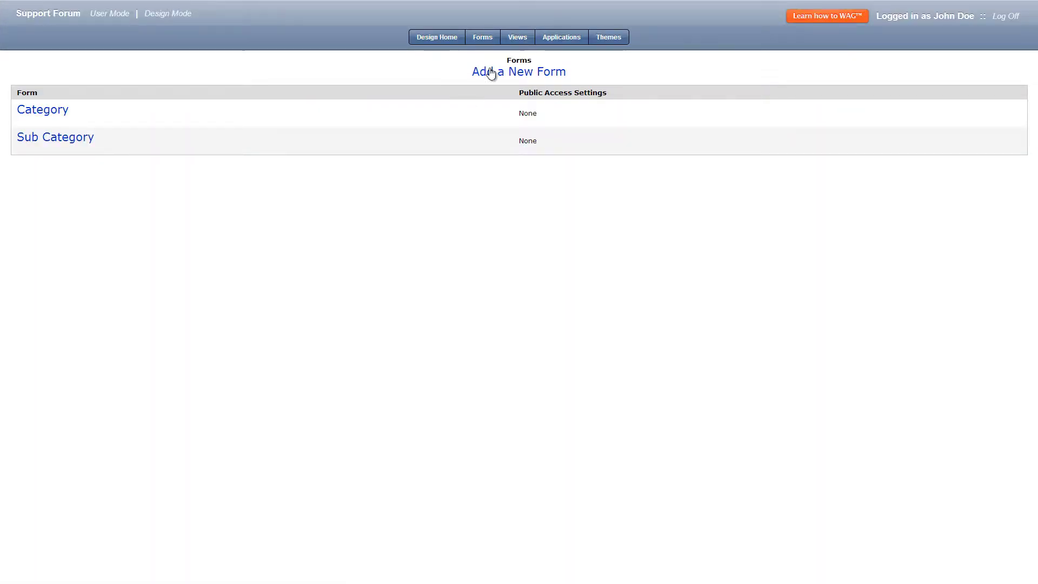
- Create a form named Response and add text fields named Submitted By, Submitter Email and Responded By
click(500, 78)
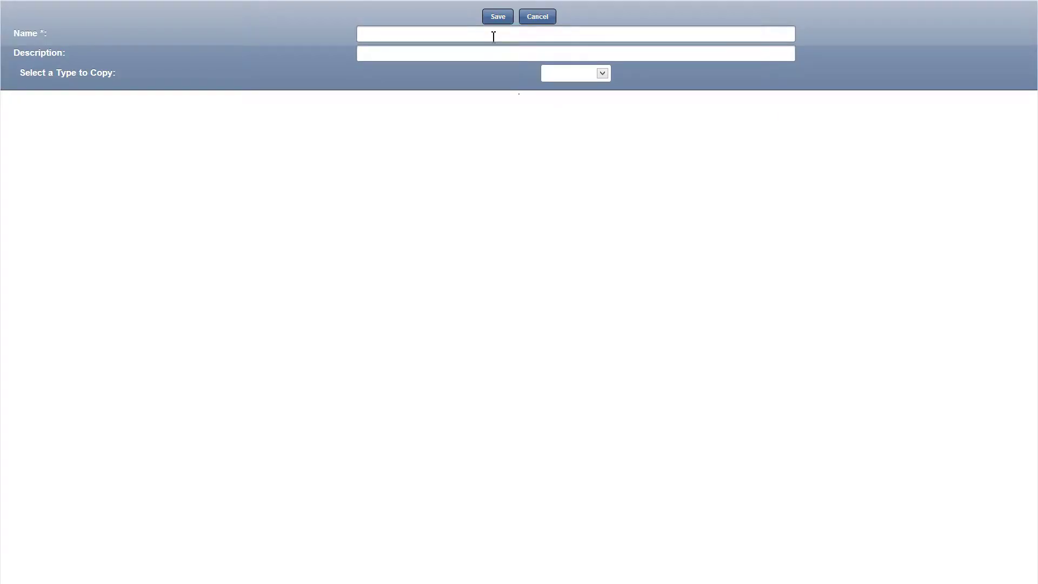
click(492, 21)
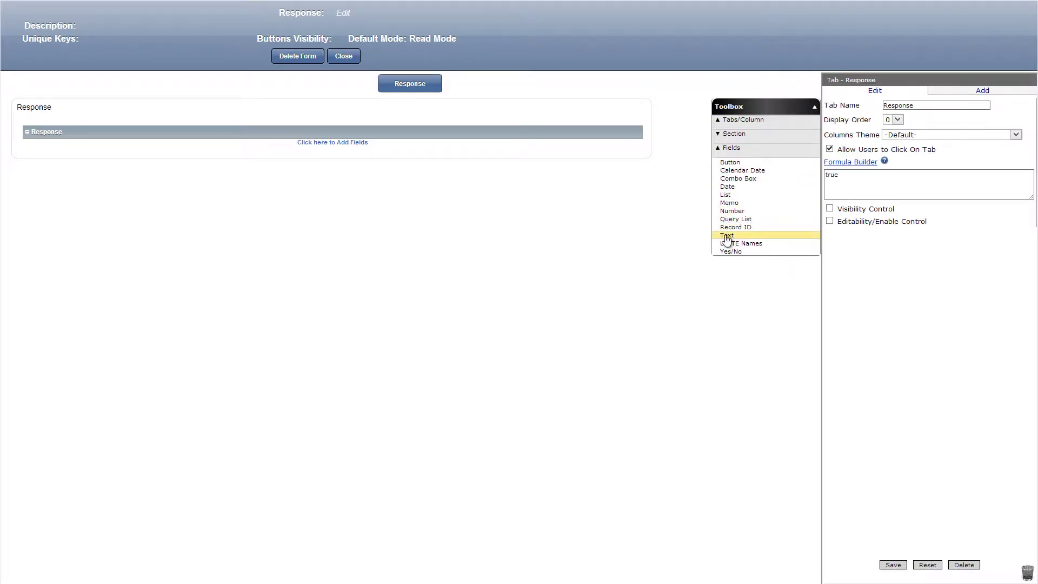
drag(727, 236, 430, 145)
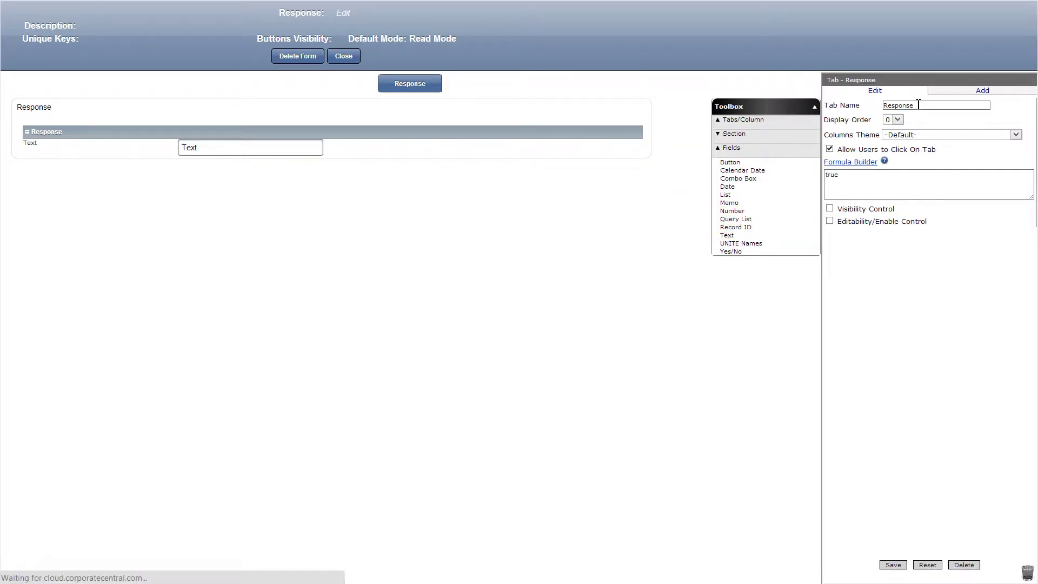
text(Submitted By)
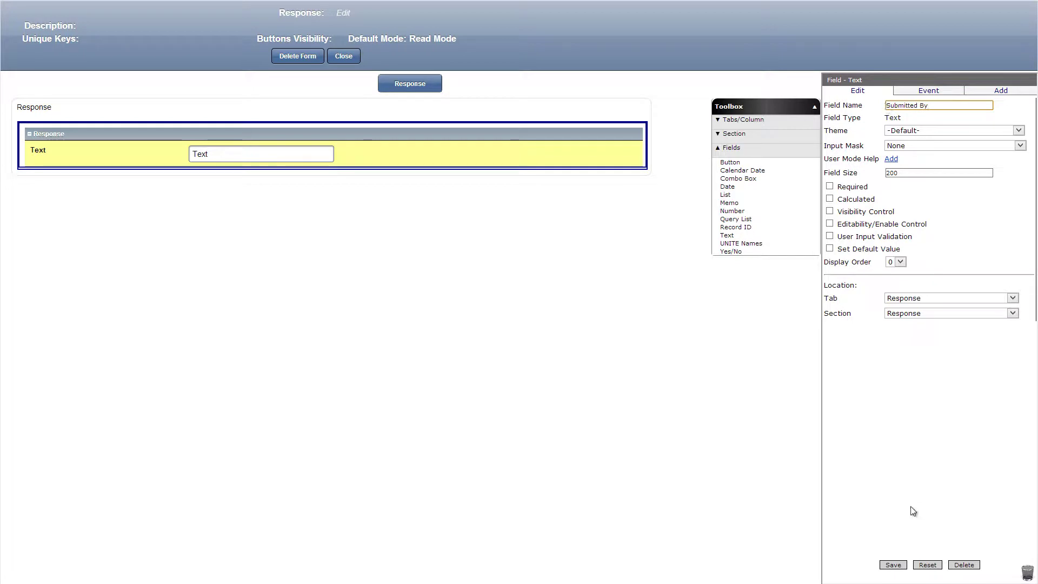
click(894, 565)
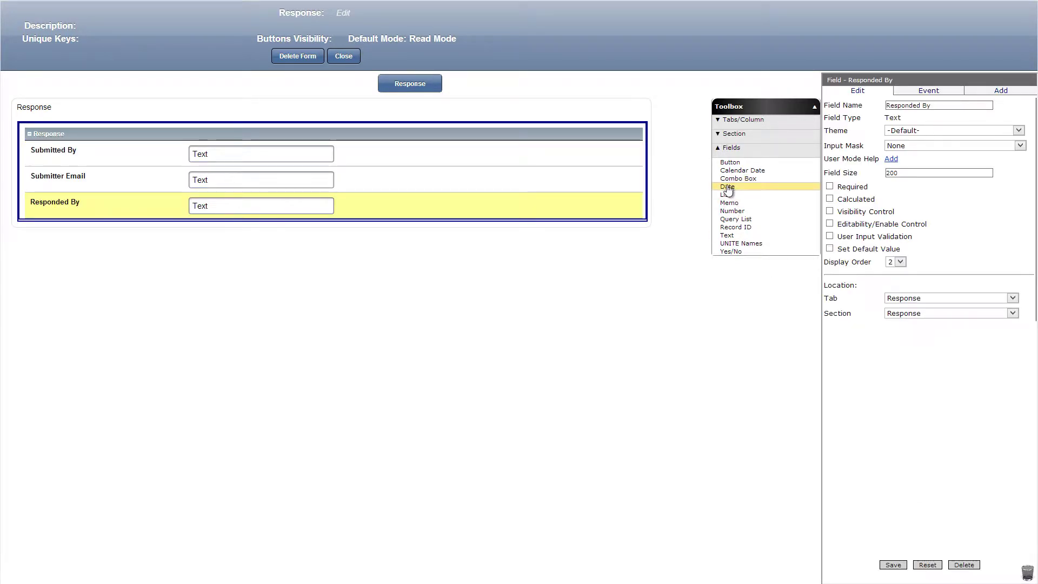
- Add a date field named Response Date and a memo field named Response below Responded By
drag(727, 187, 488, 239)
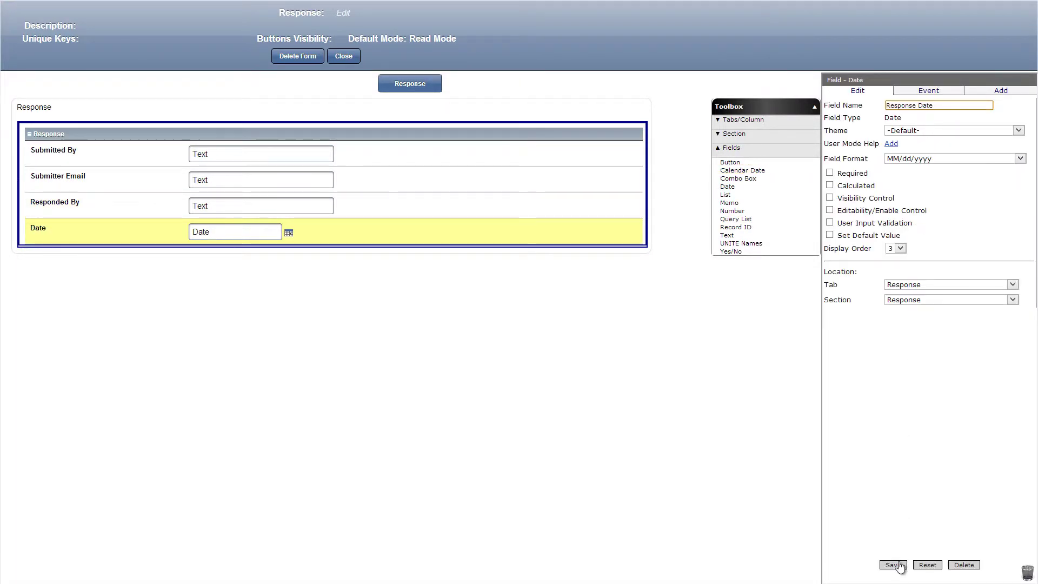
click(894, 564)
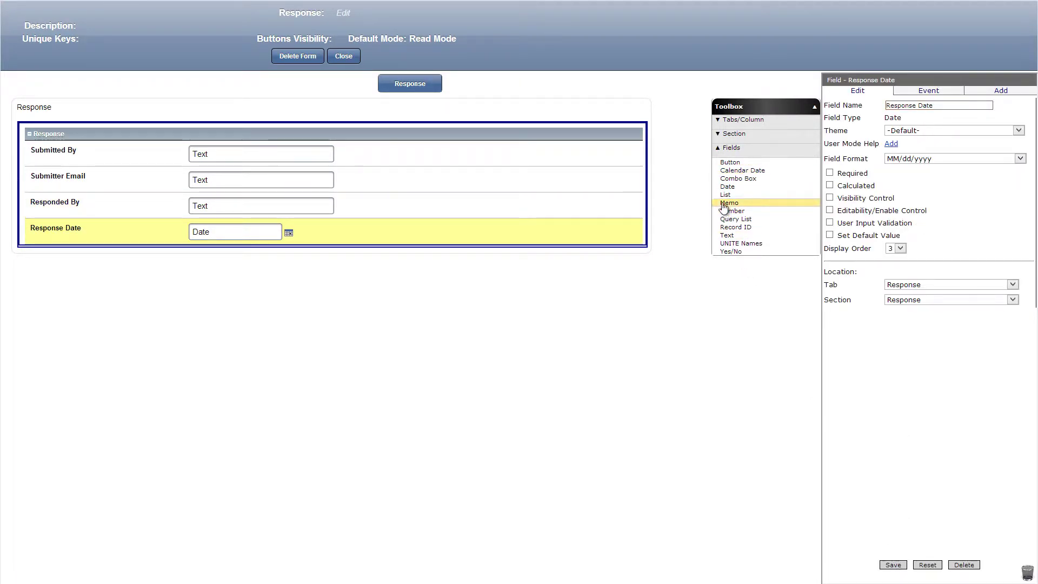
drag(724, 208, 579, 268)
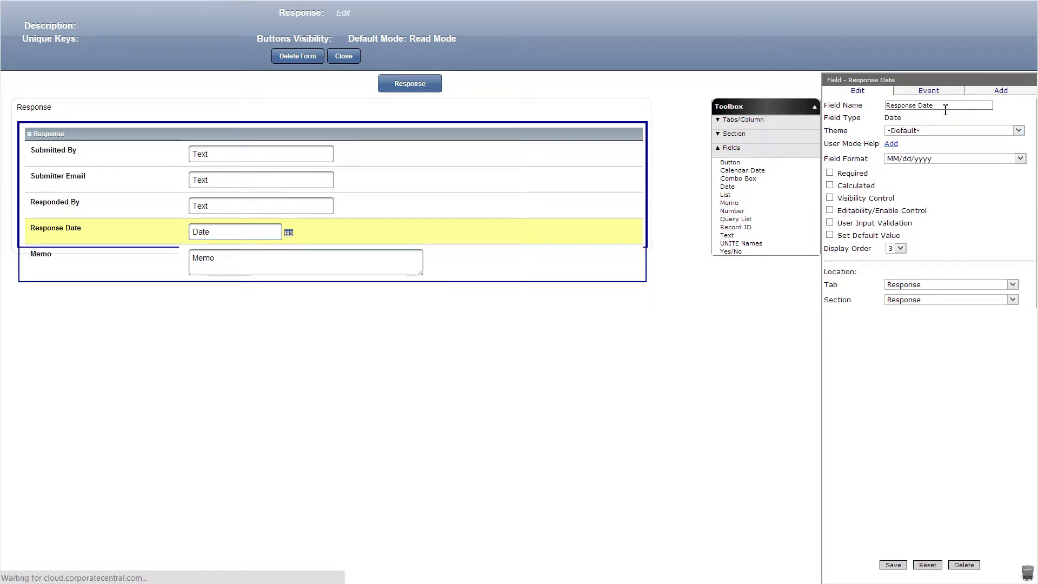
click(893, 565)
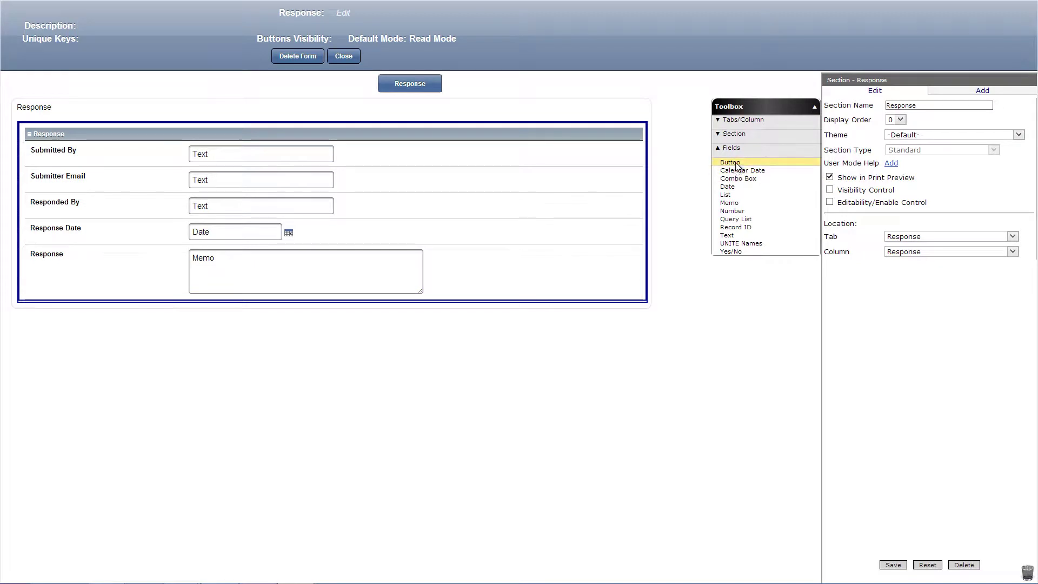
- Add a button named Submit Response below the memo field, and a text field named Responded beneath it
drag(737, 166, 528, 297)
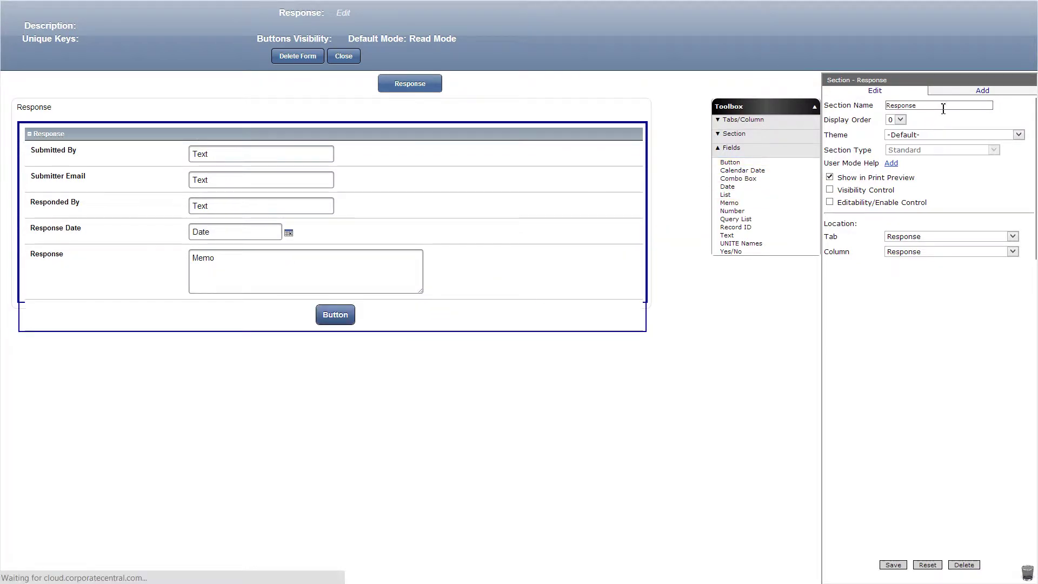
click(897, 565)
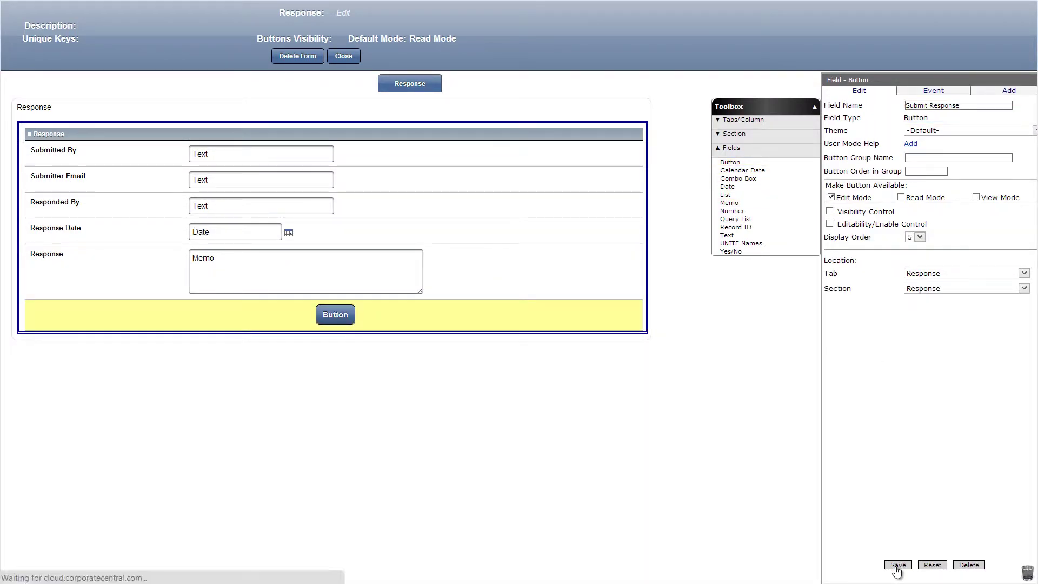
drag(730, 236, 557, 354)
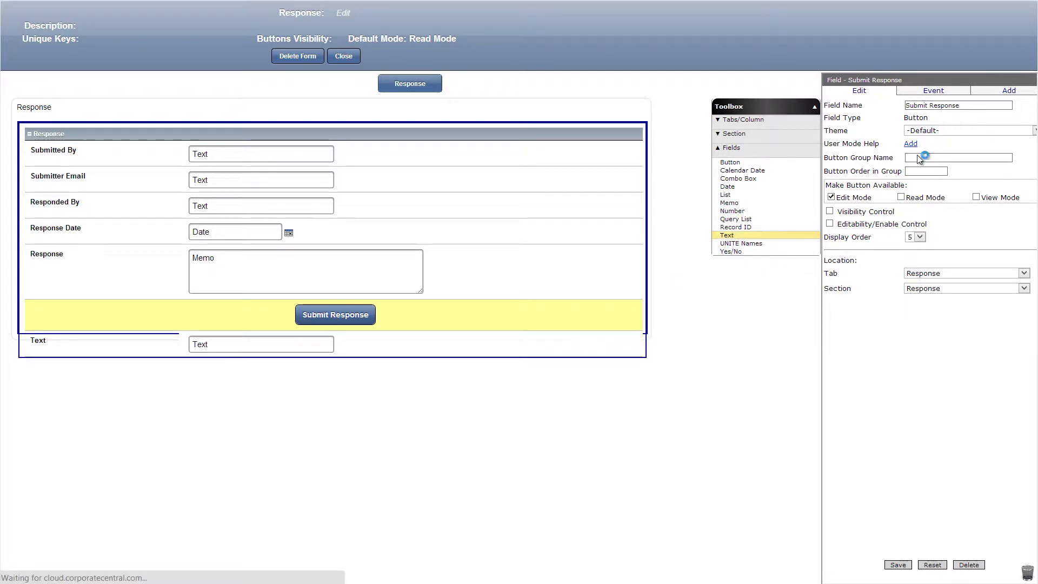
click(893, 566)
- Add a UNITE Names field named Help Desk Support and a Document Management section named Multimedia, then close the Response form
drag(768, 250, 561, 370)
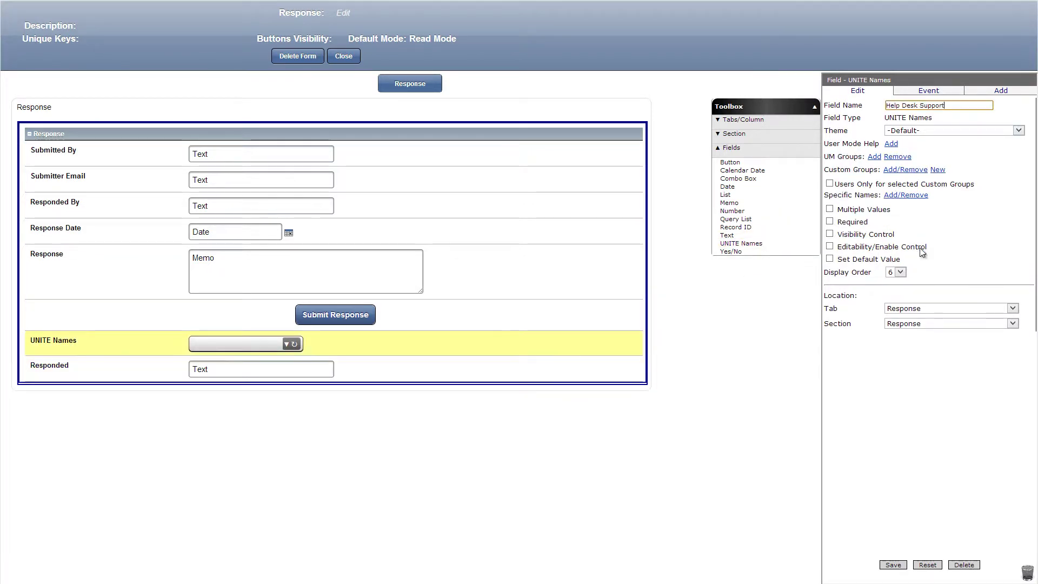
click(894, 564)
click(734, 133)
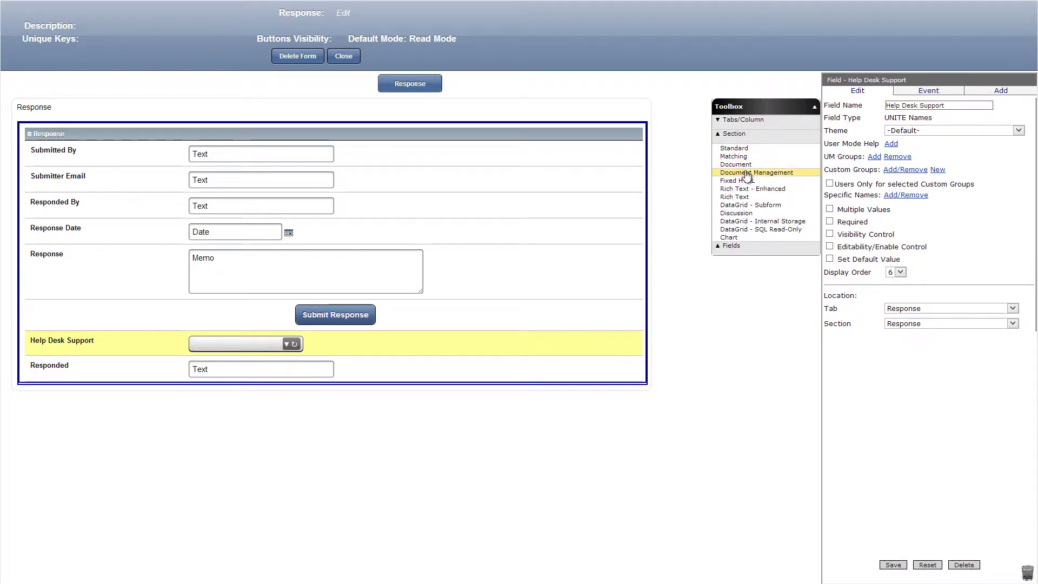
drag(751, 172, 565, 379)
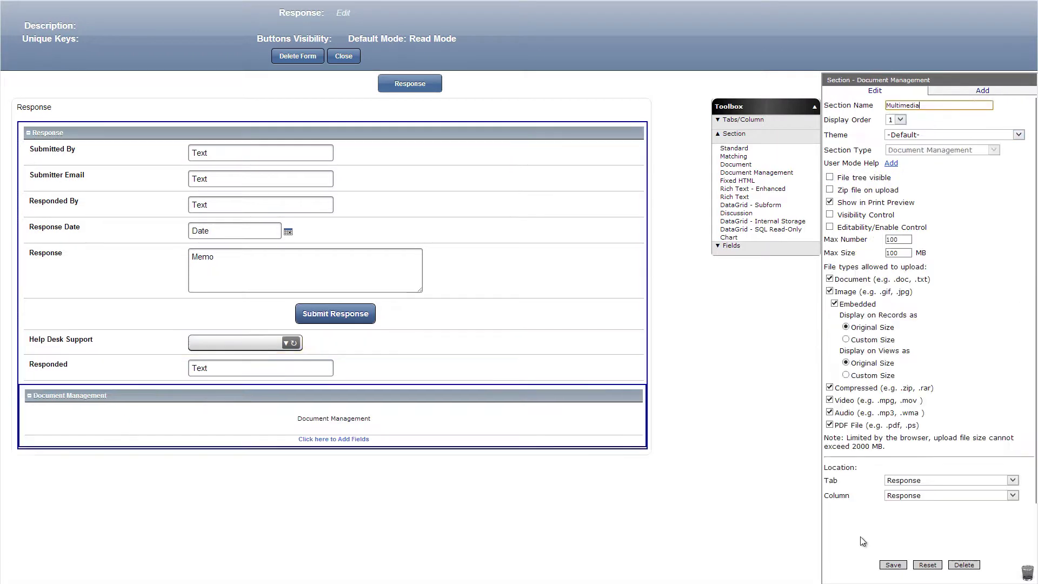
click(896, 565)
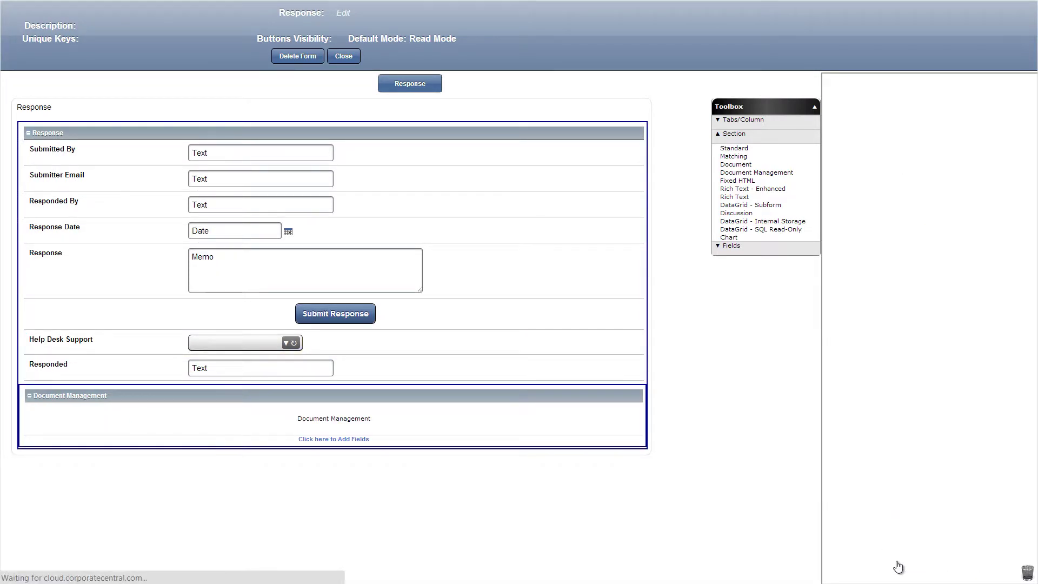
click(336, 57)
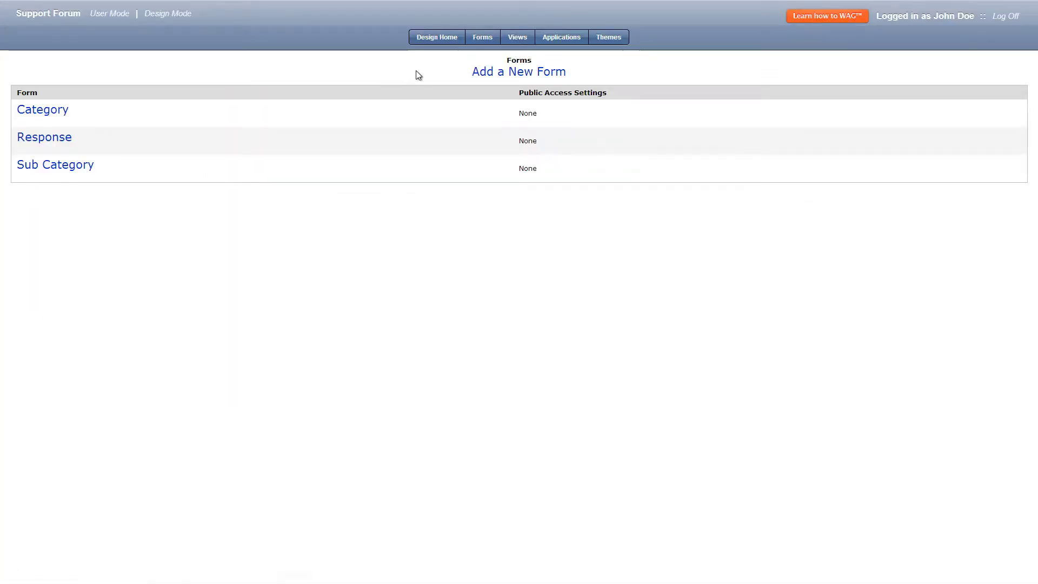
- Create a form named Support Request and set its column width to 50%
click(482, 79)
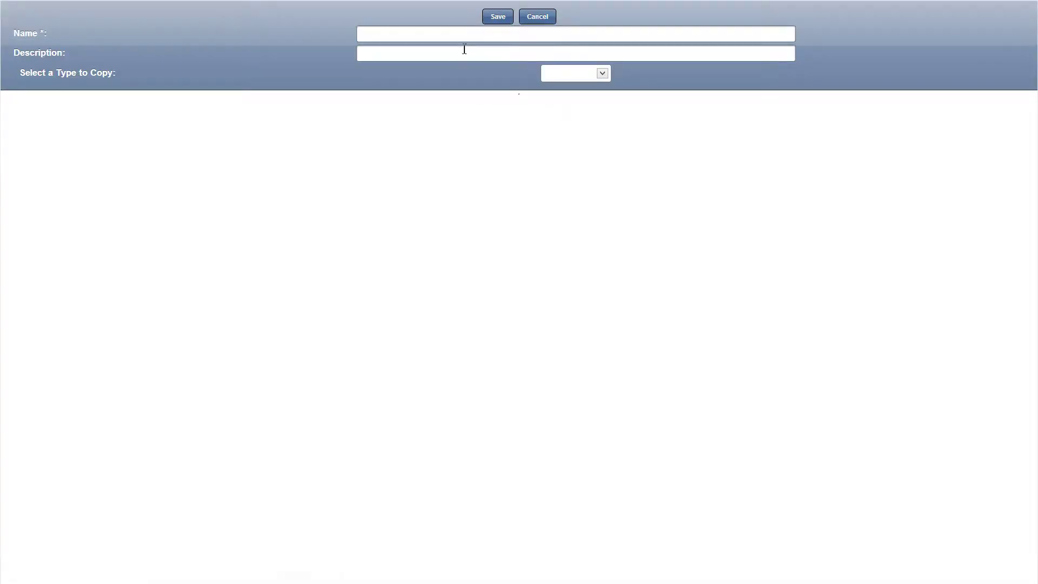
text(Support Request)
click(503, 20)
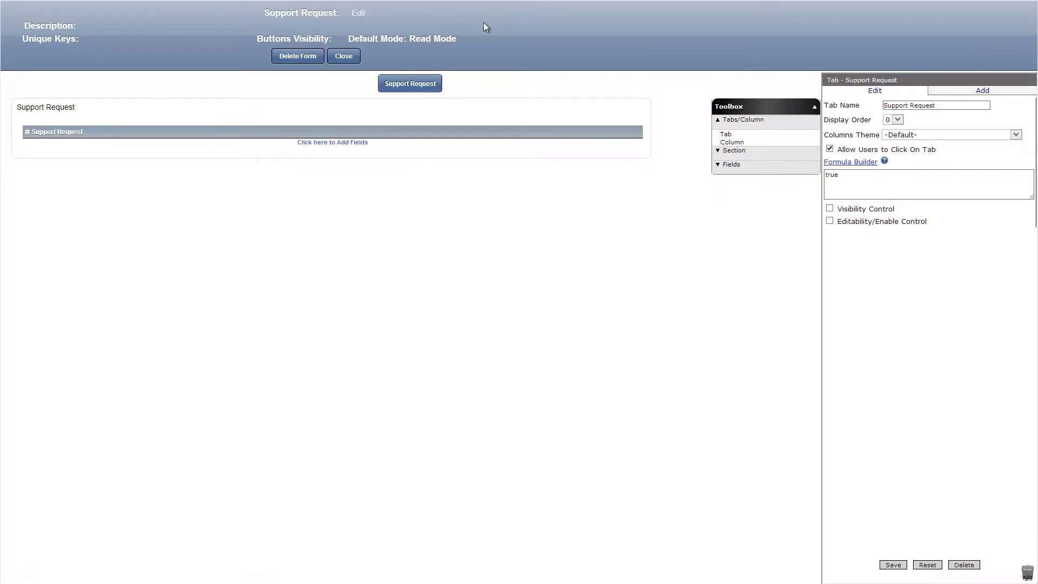
click(245, 105)
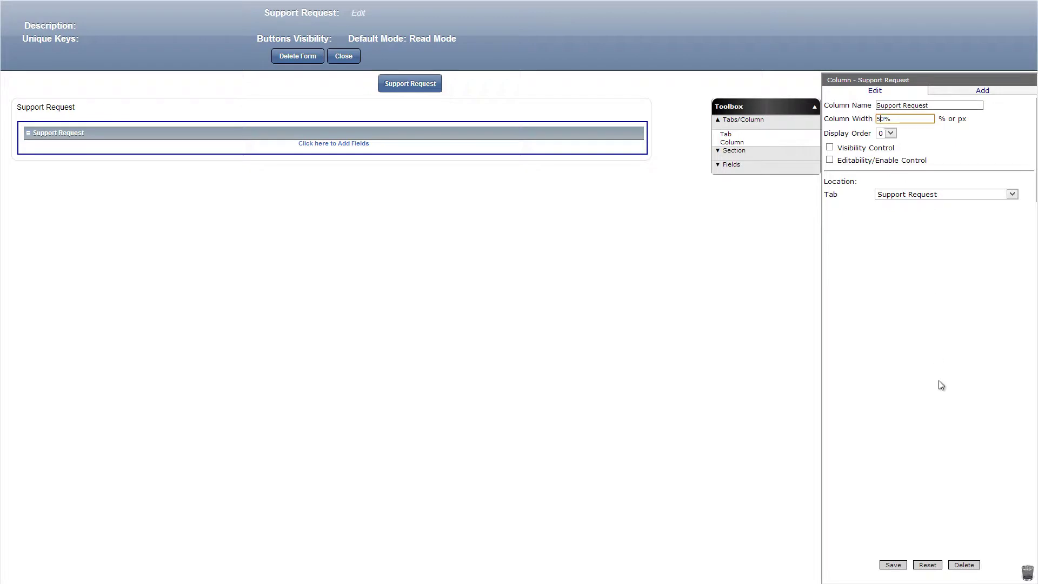
click(885, 567)
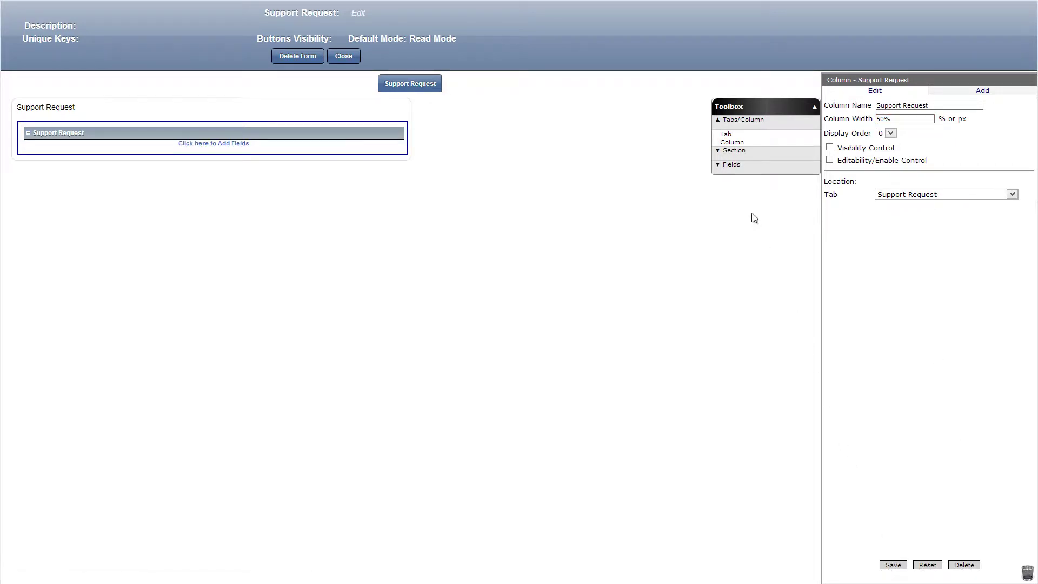
- Add a text field named Subject and, below it, a combo box named Category that searches the Category field of the Category type
click(737, 171)
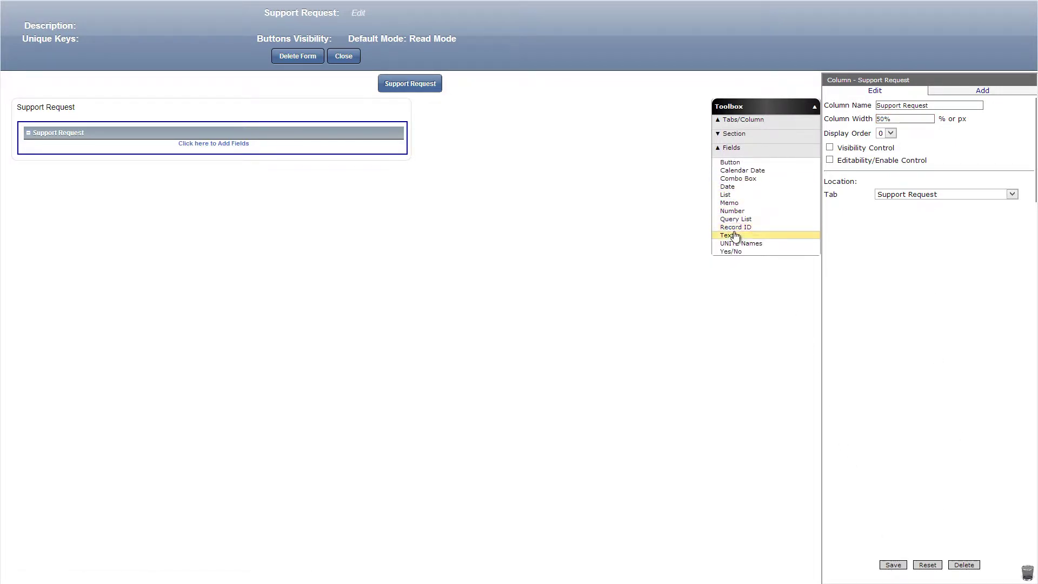
drag(730, 236, 311, 140)
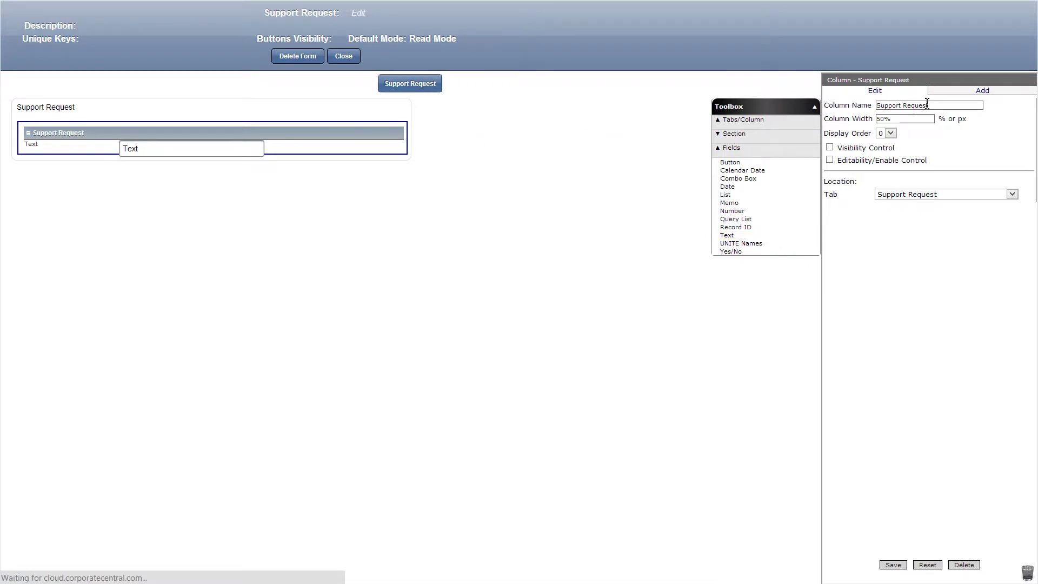
click(894, 565)
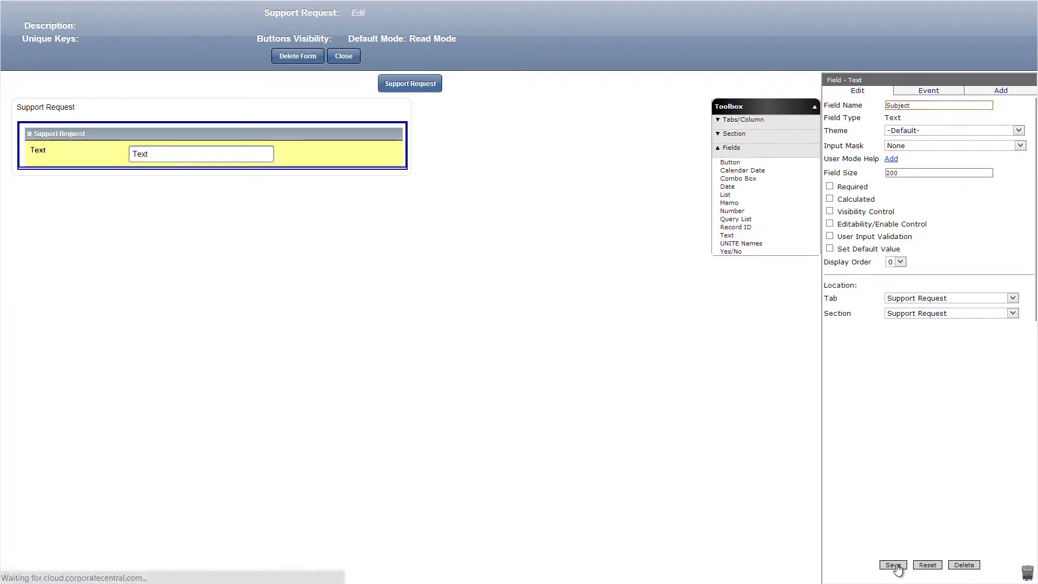
drag(736, 179, 227, 169)
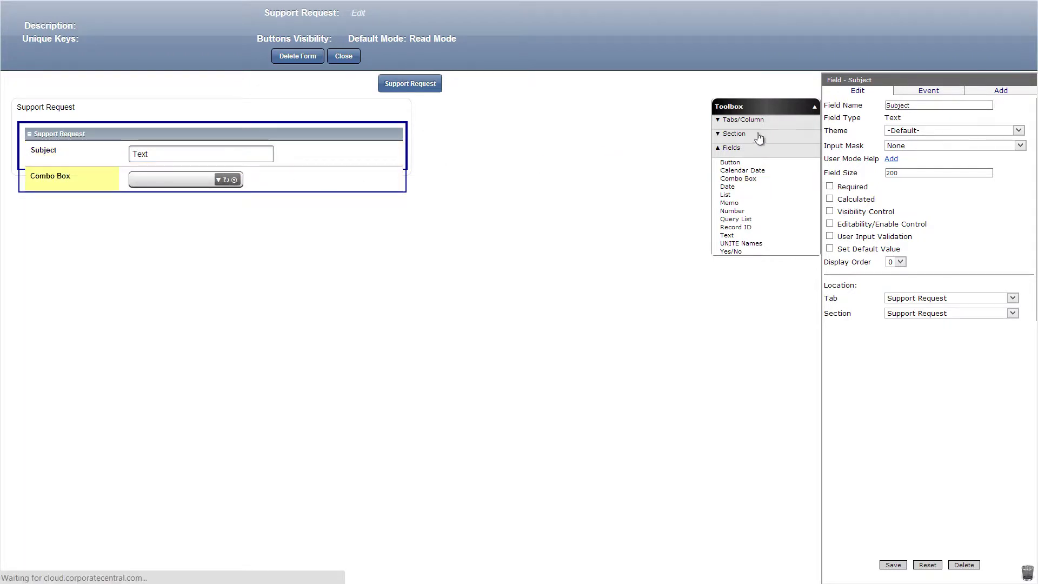
click(837, 287)
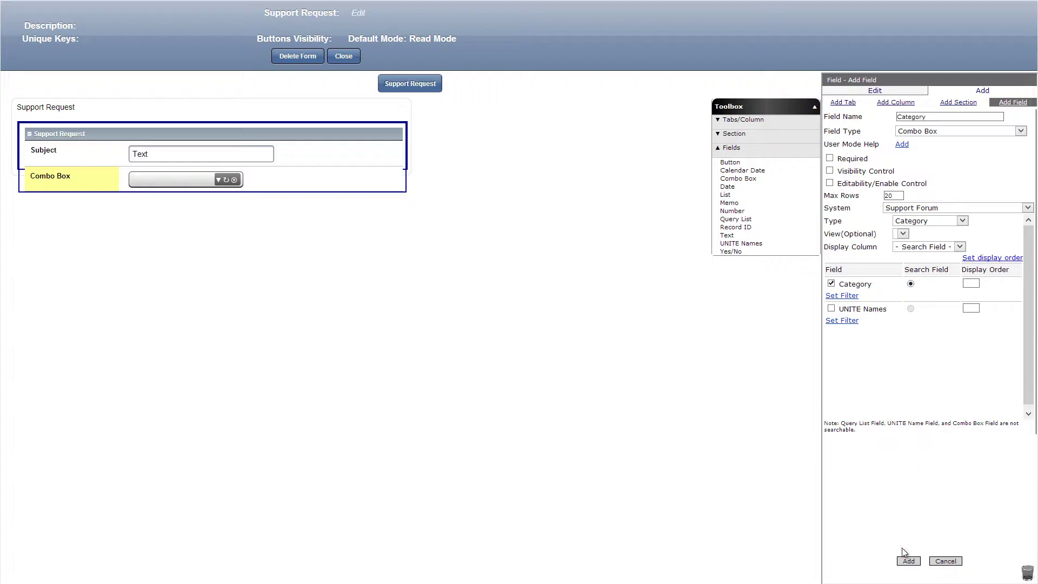
click(901, 563)
- Add a combo box named Sub Category below Category, with Support Request as its source type
drag(738, 179, 224, 190)
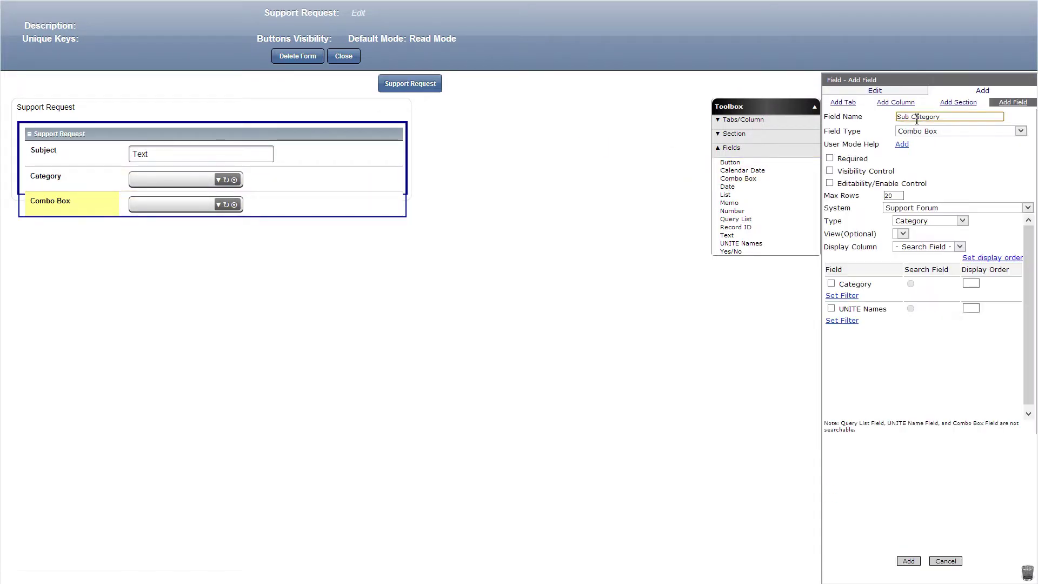
click(928, 222)
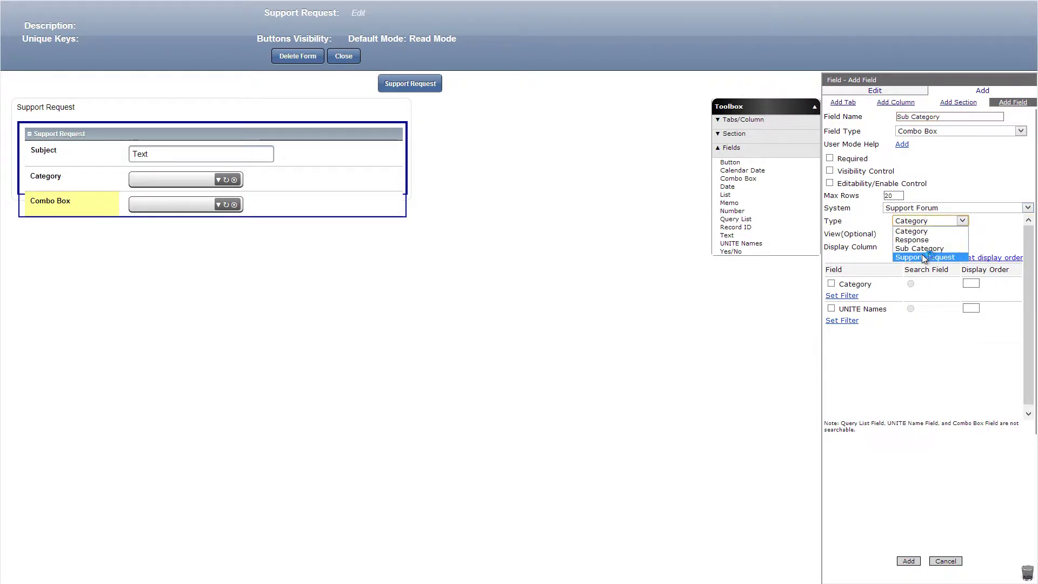
click(926, 256)
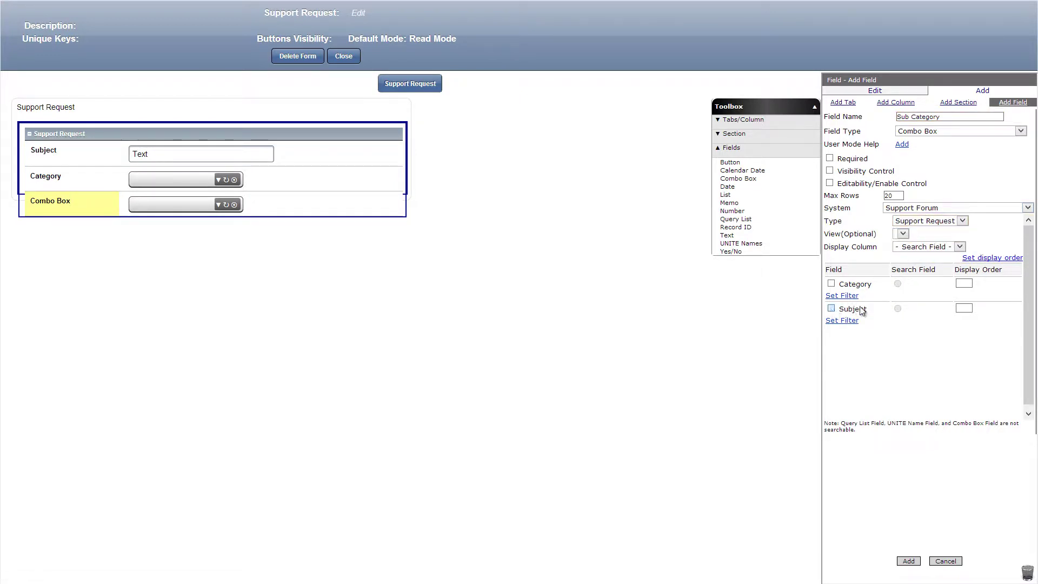
click(909, 561)
- Add a second column named Submitter Information at 50% width and place a Standard section named Submitter in it
click(725, 120)
drag(732, 142, 436, 161)
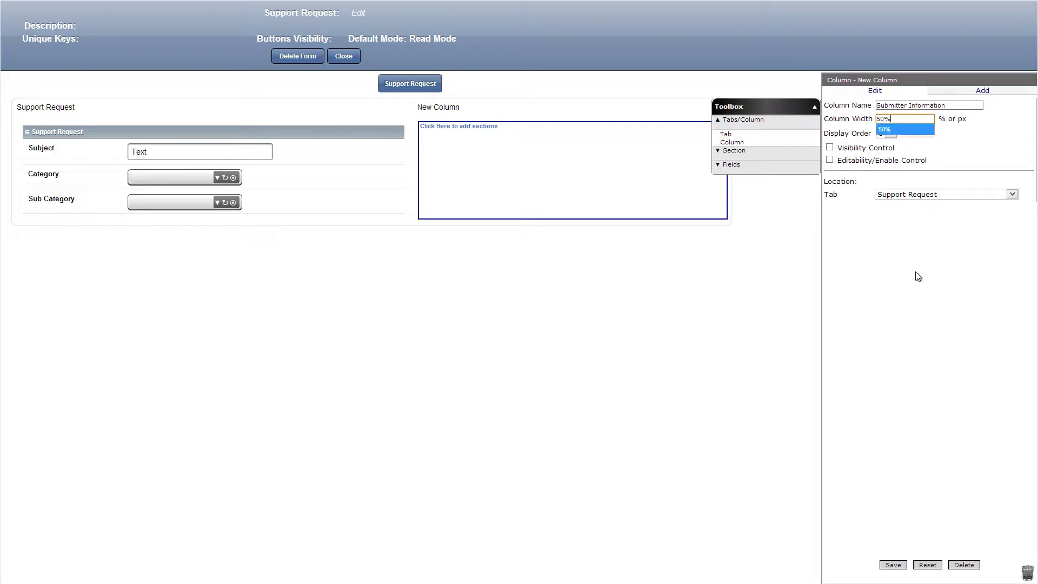
click(893, 564)
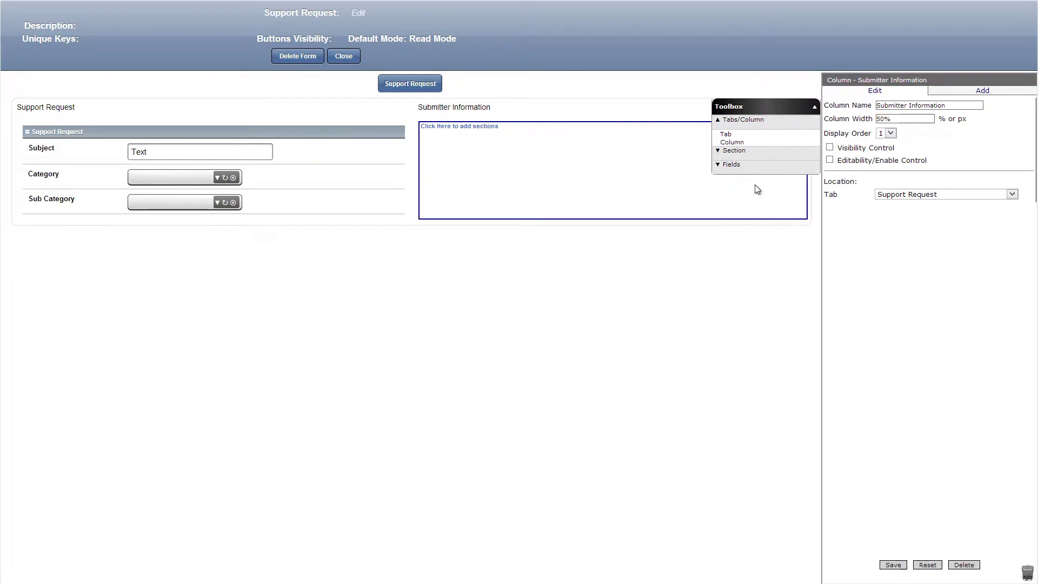
click(737, 154)
drag(734, 147, 665, 146)
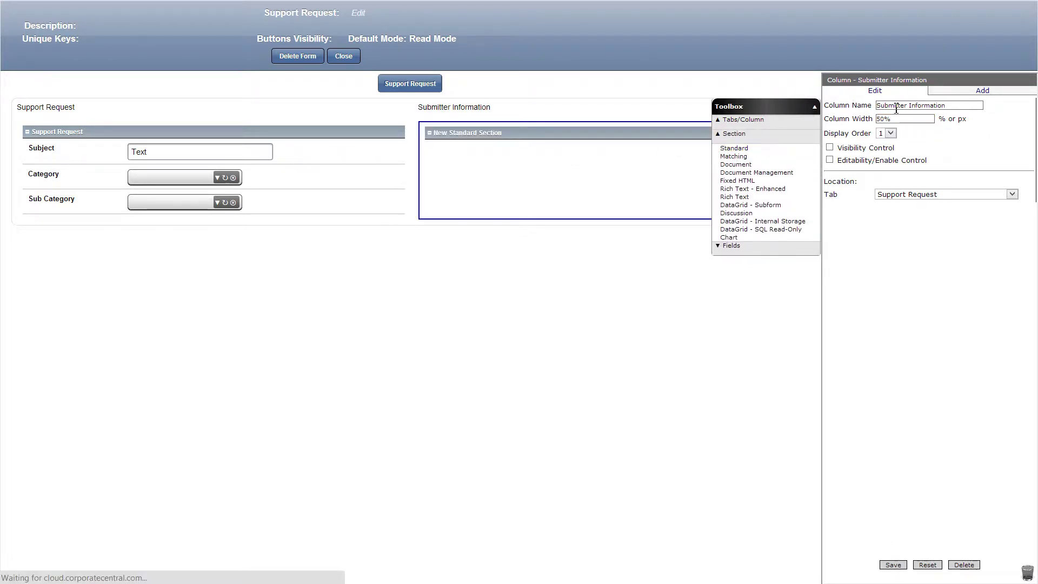
text(Submitter)
click(893, 565)
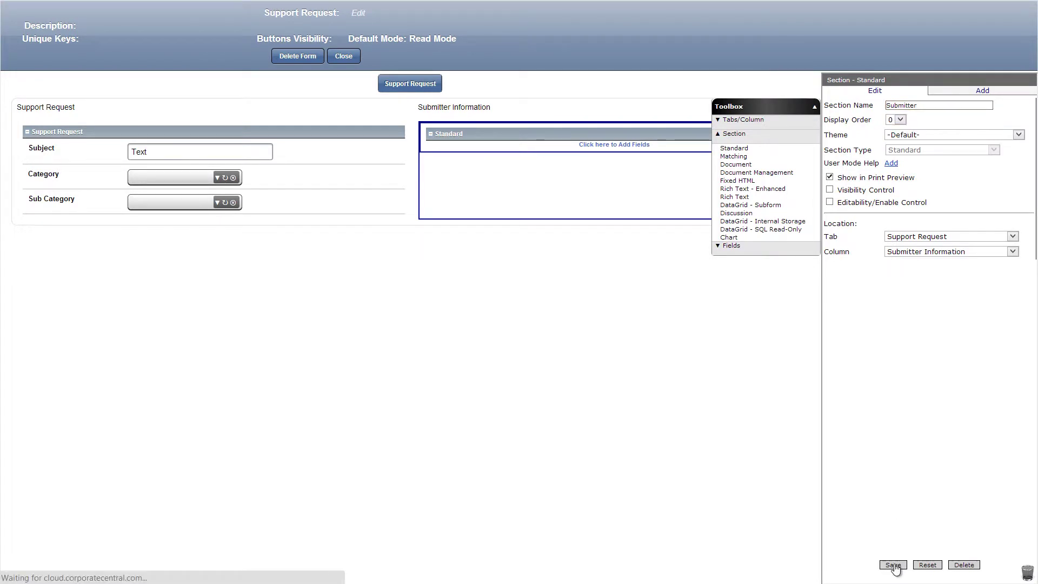
- Add text fields named Submitter Email and Submitted By and a date field named Date Created to the Submitter section
click(732, 246)
drag(727, 235, 654, 147)
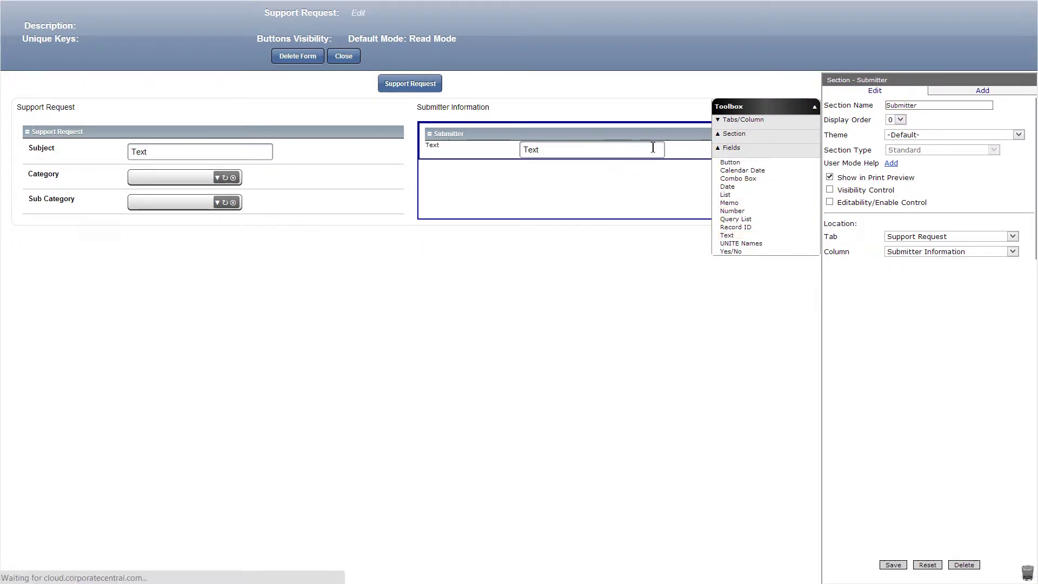
text(Submitter Email)
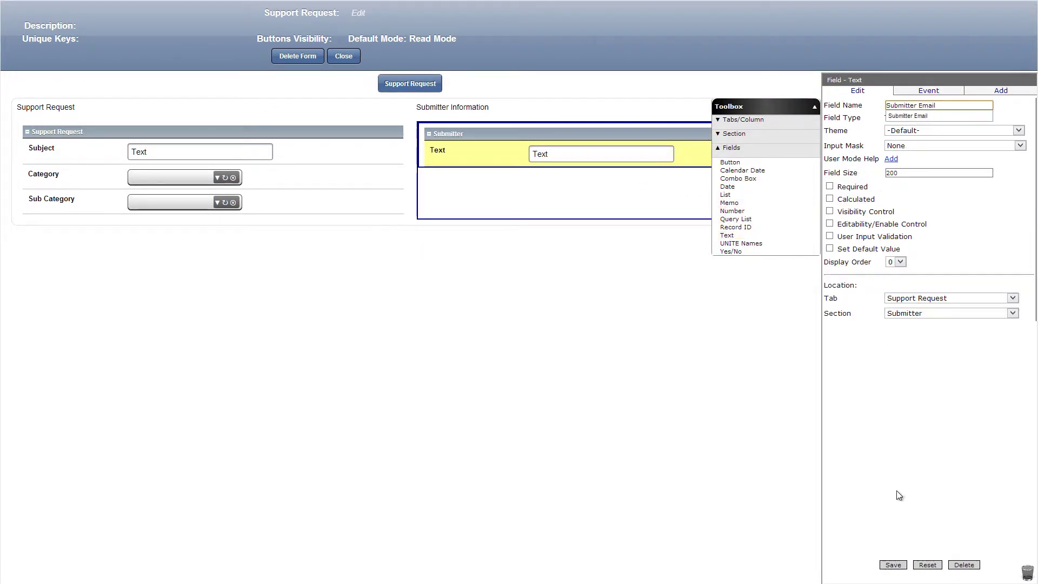
click(894, 565)
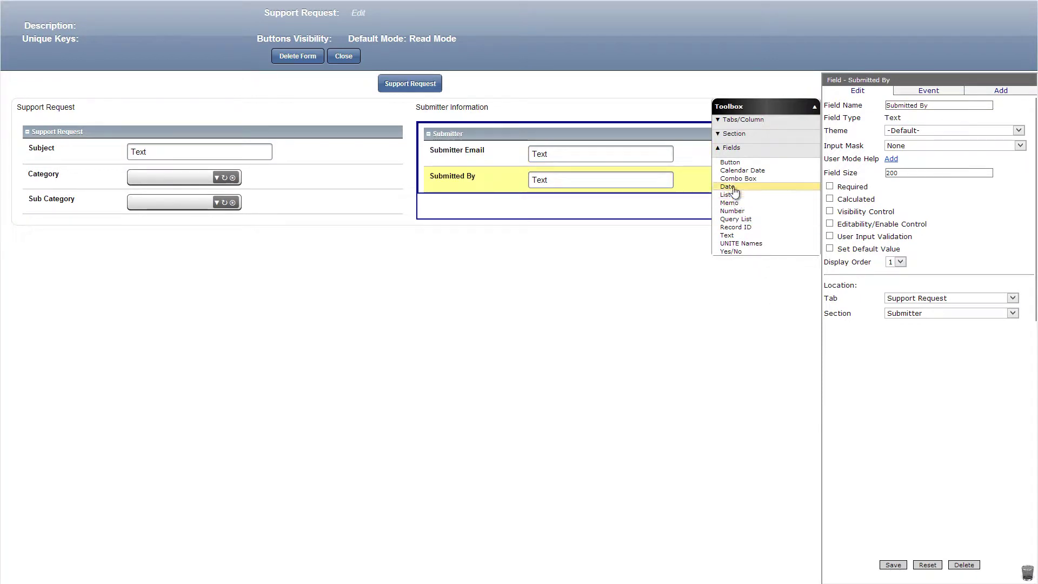
drag(729, 187, 637, 209)
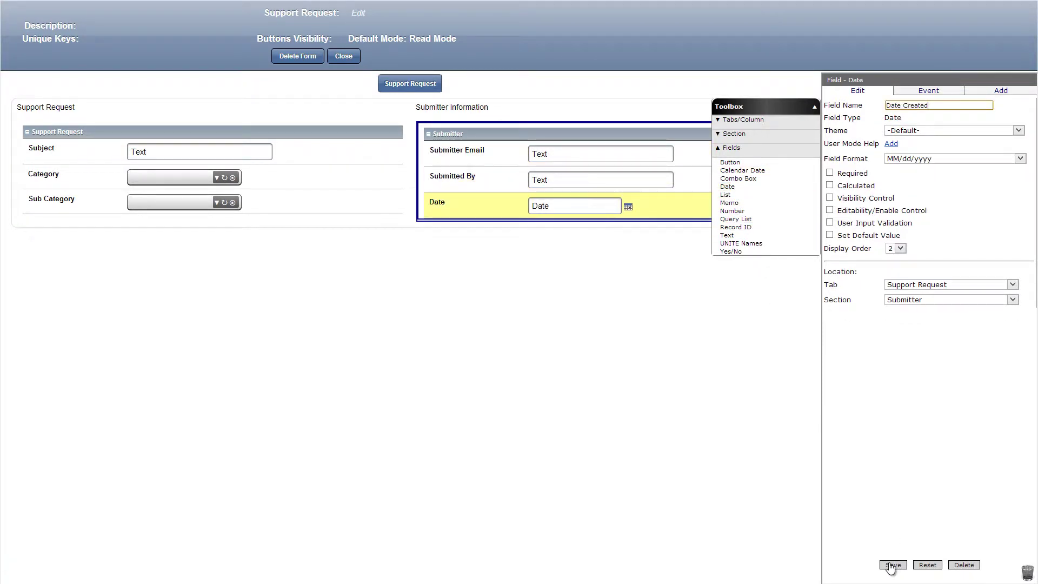
click(893, 565)
- Add a Document Management section named Attachment below the Sub Category field, and put a button named Submit in it
click(757, 133)
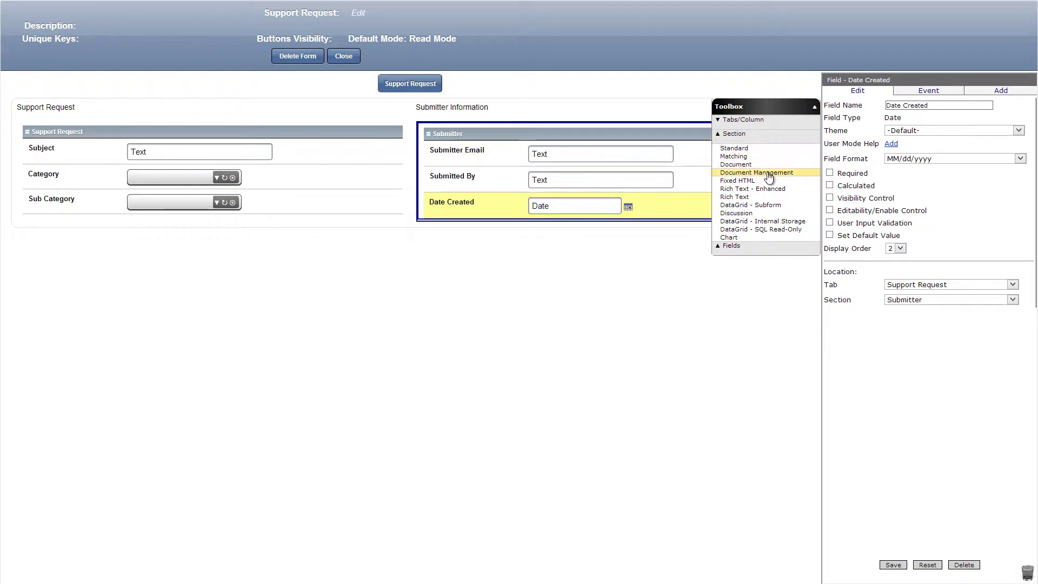
drag(769, 176, 125, 219)
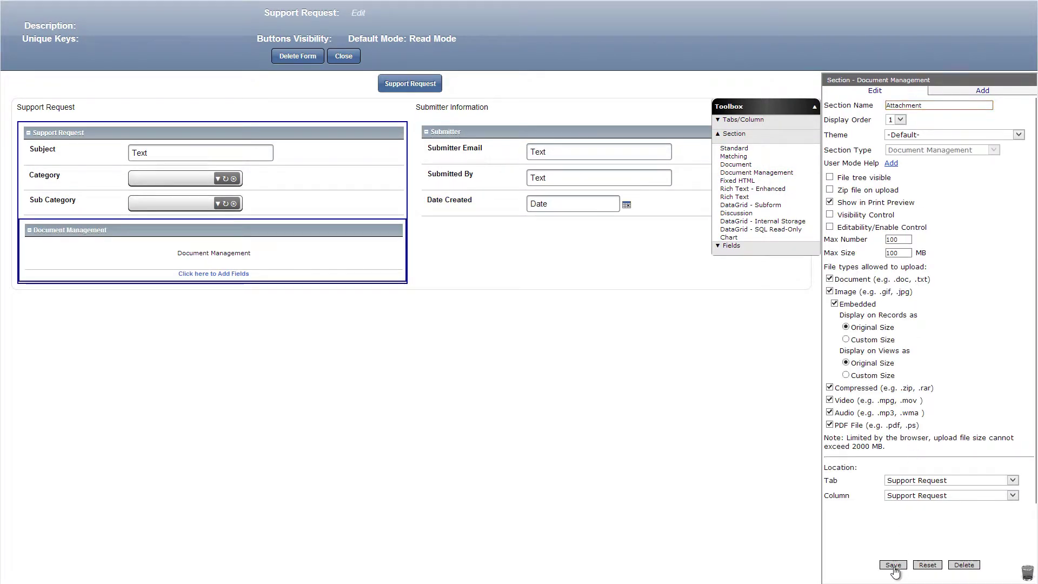
click(893, 565)
click(731, 245)
drag(730, 163, 287, 252)
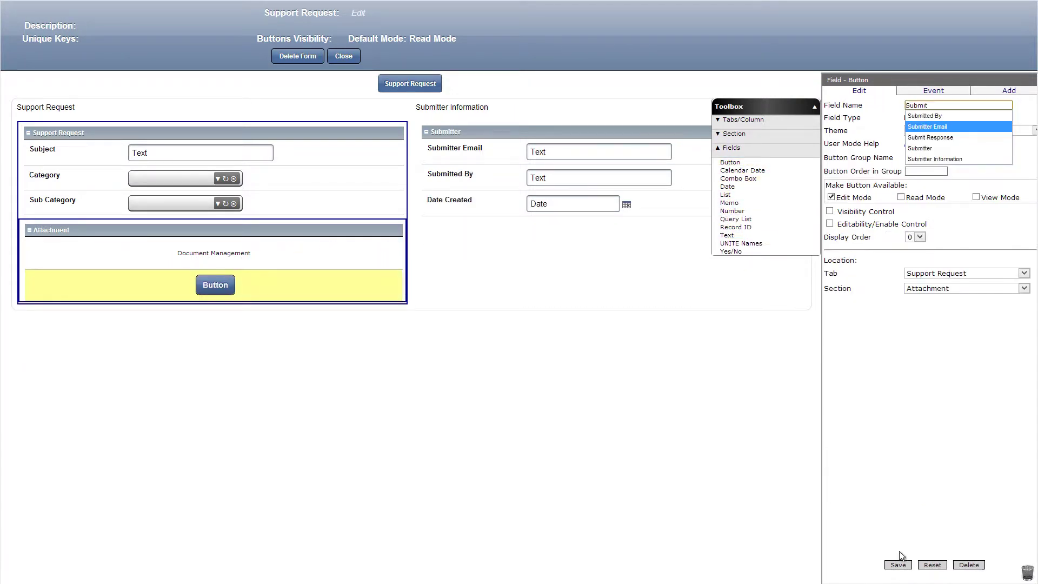
click(907, 565)
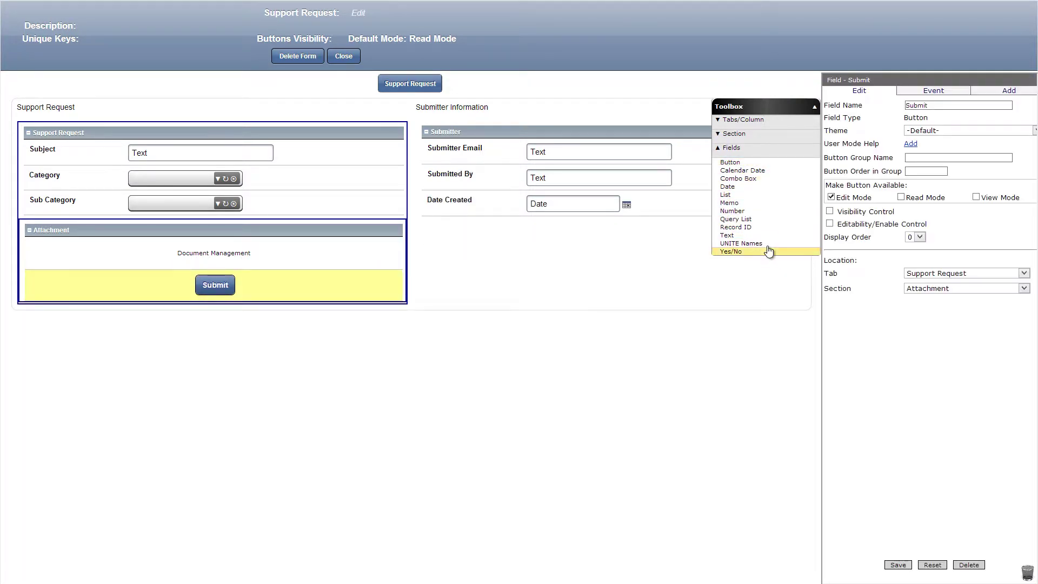
- Add a number field named Responses below Date Created, and an enhanced rich text section named Detailed Description beneath the Submitter section
drag(746, 215, 518, 209)
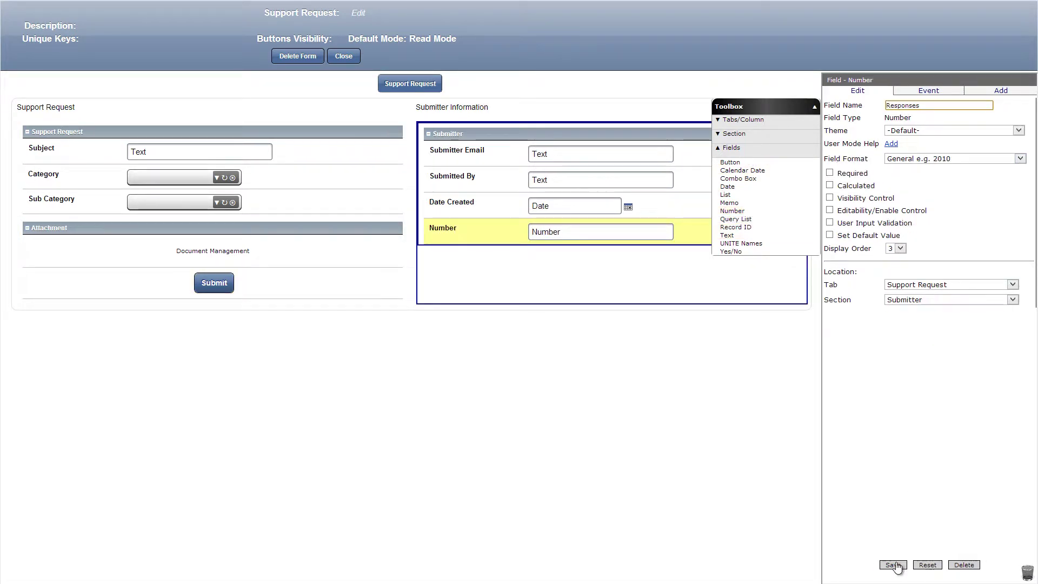
click(895, 566)
click(734, 134)
drag(753, 188, 592, 264)
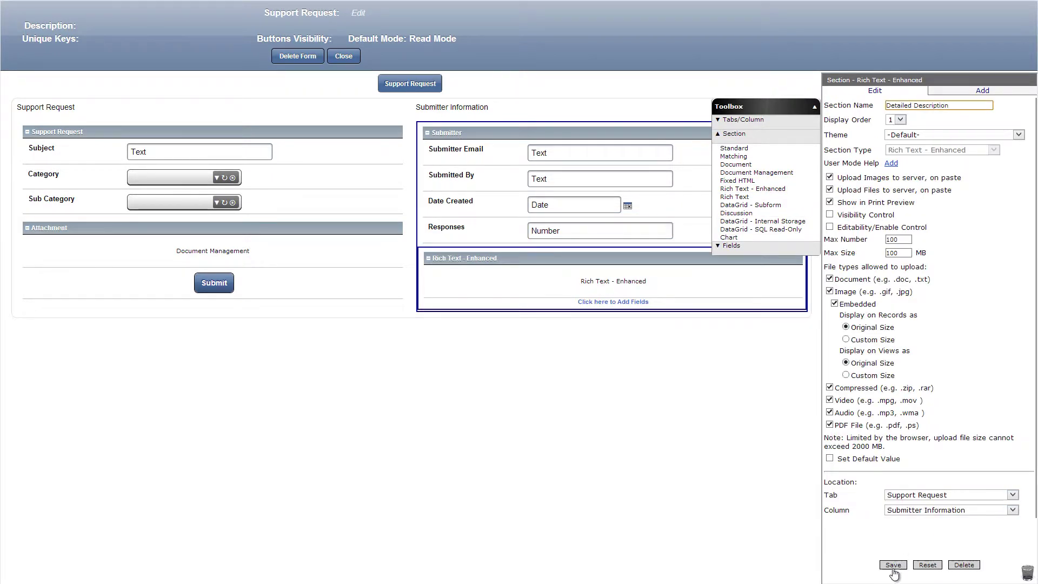
click(893, 564)
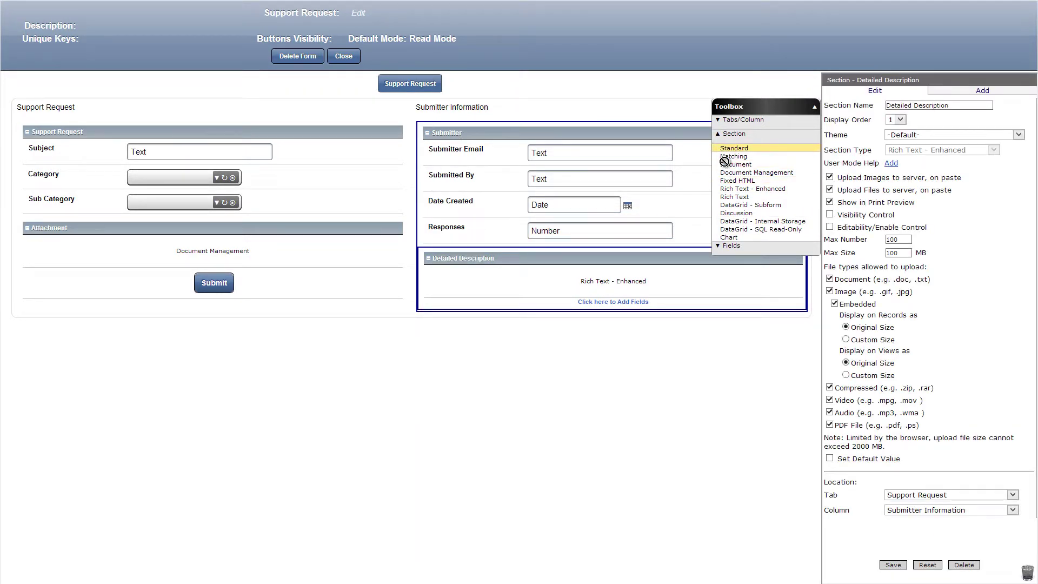
- Add a Standard section named Hidden Section below Detailed Description and save it
drag(724, 161, 642, 312)
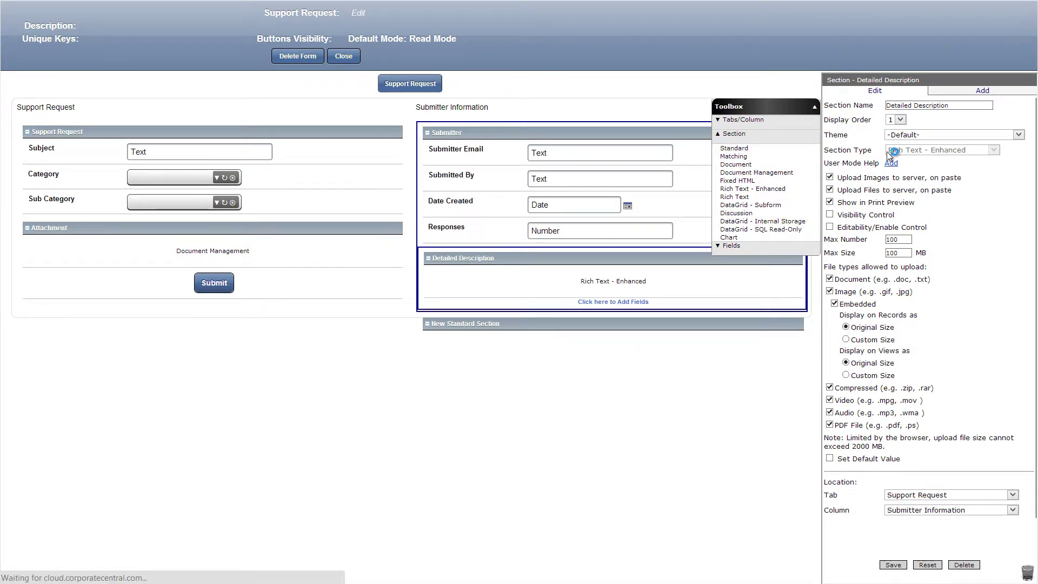
double_click(929, 109)
text(Hidden Section)
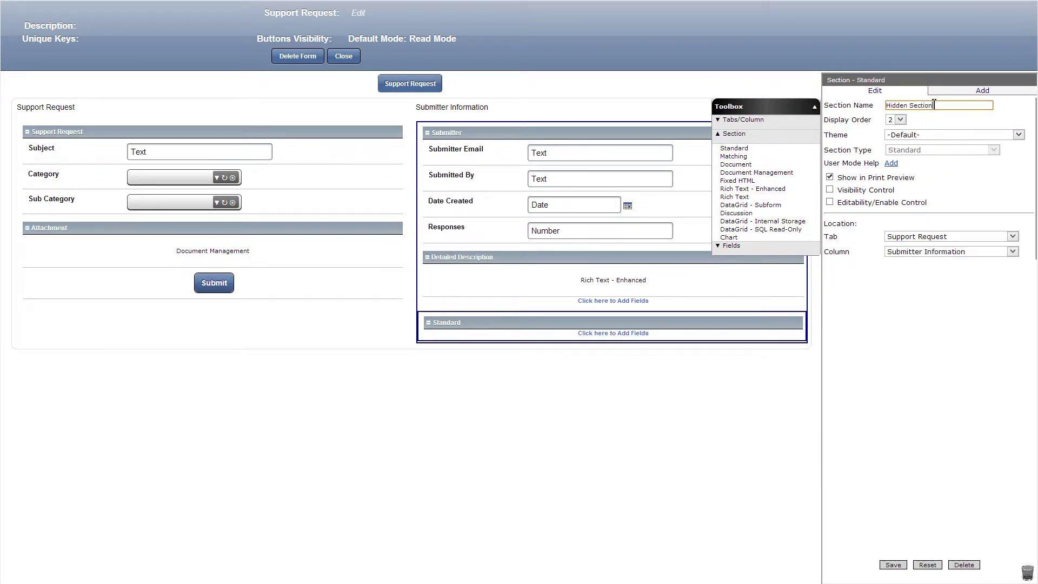
click(892, 565)
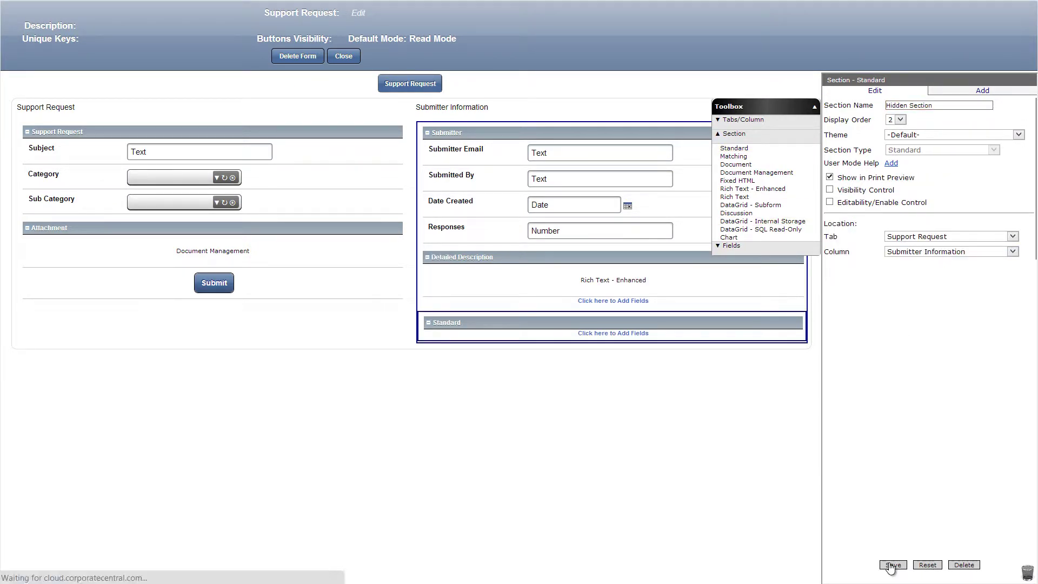
- Add a DataGrid - Subform section named Response below the Submit button, showing the Category field with display order 1
drag(759, 206, 193, 323)
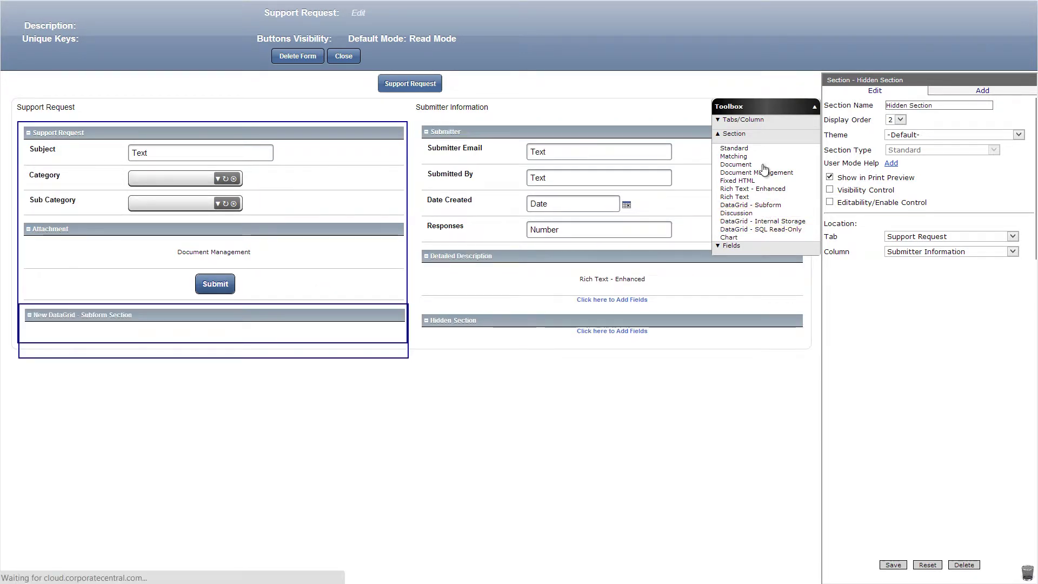
click(831, 288)
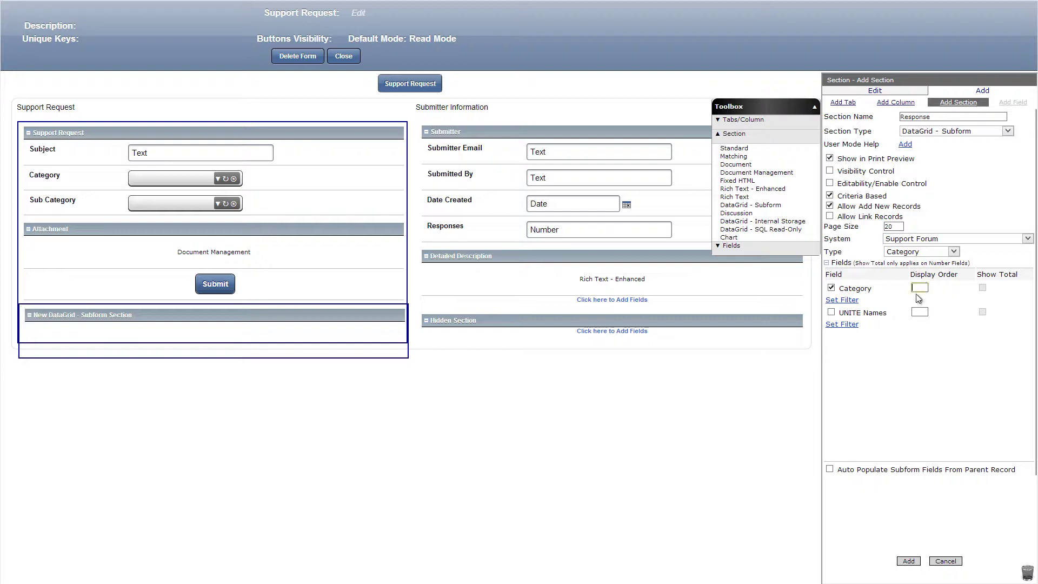
click(900, 563)
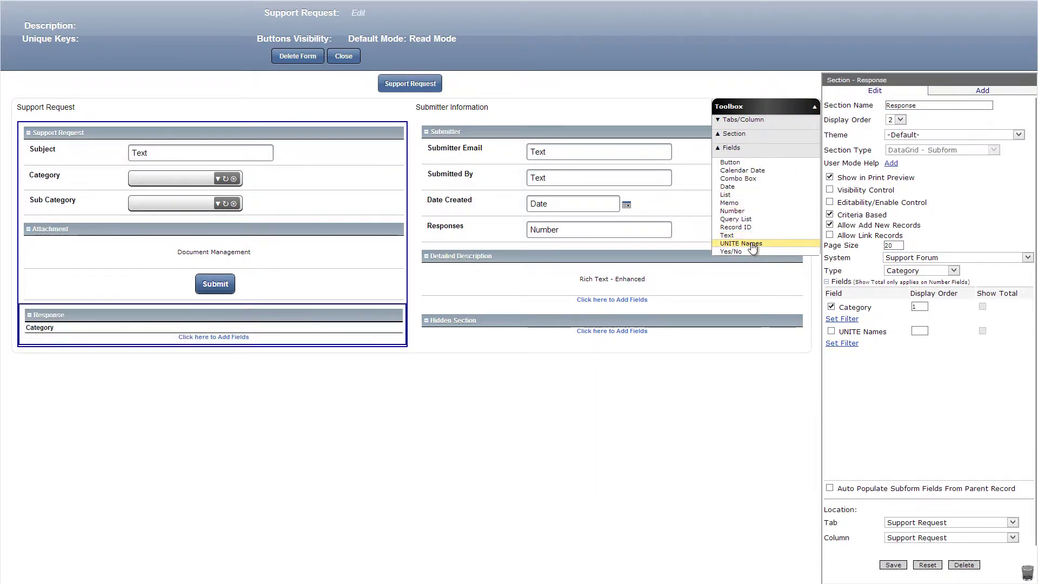
- Add a UNITE Names field named Help Desk Support and a text field named Submitted to the Hidden Section, and close the form
drag(741, 243, 576, 340)
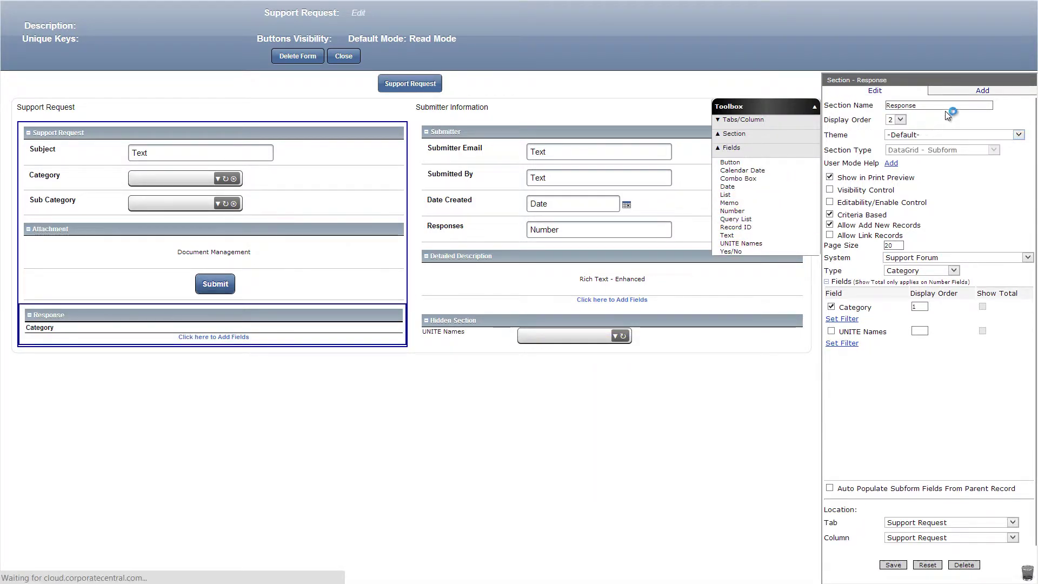
click(898, 566)
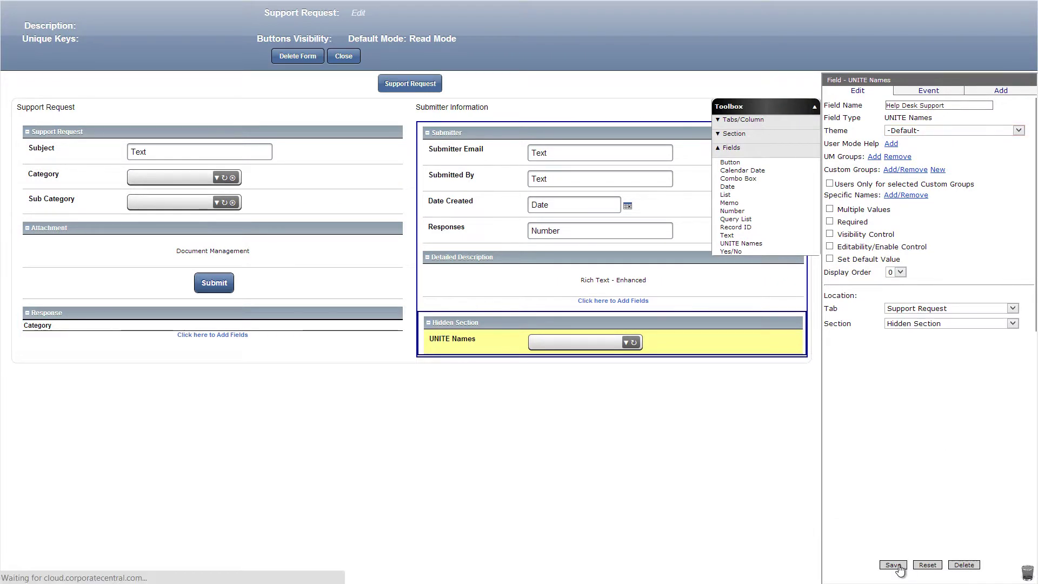
drag(727, 236, 641, 376)
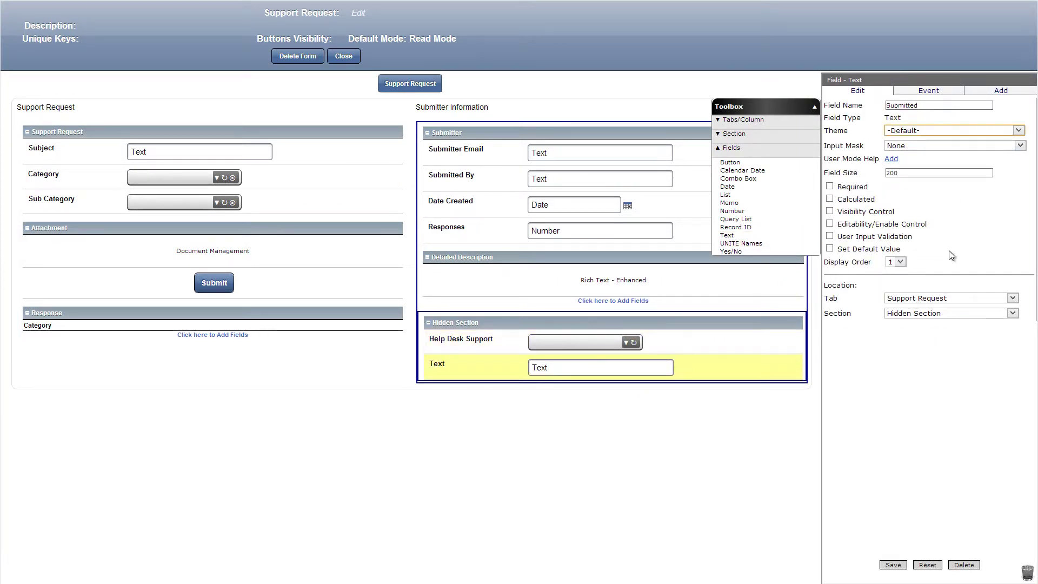
click(893, 564)
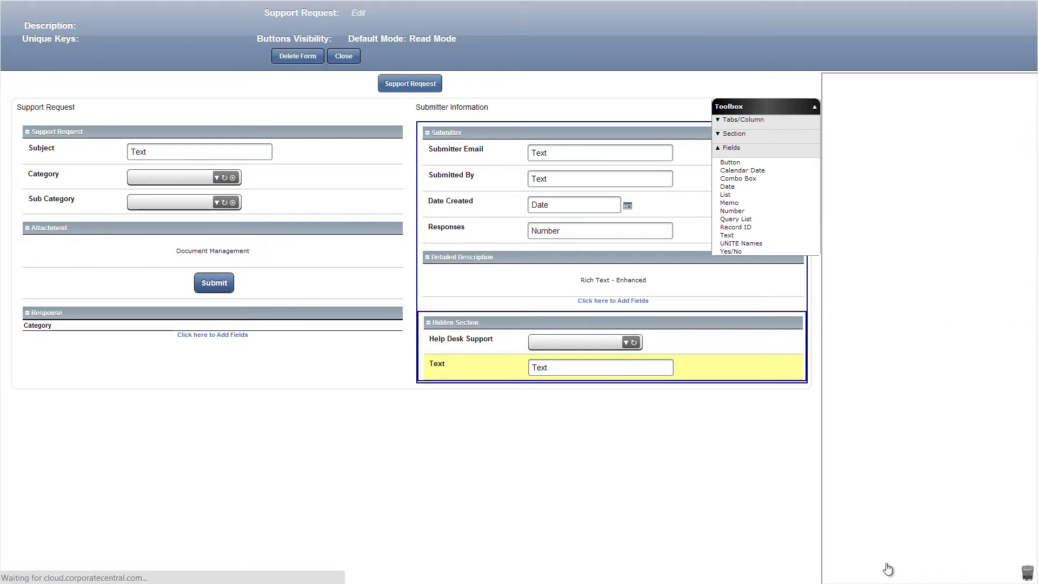
click(345, 57)
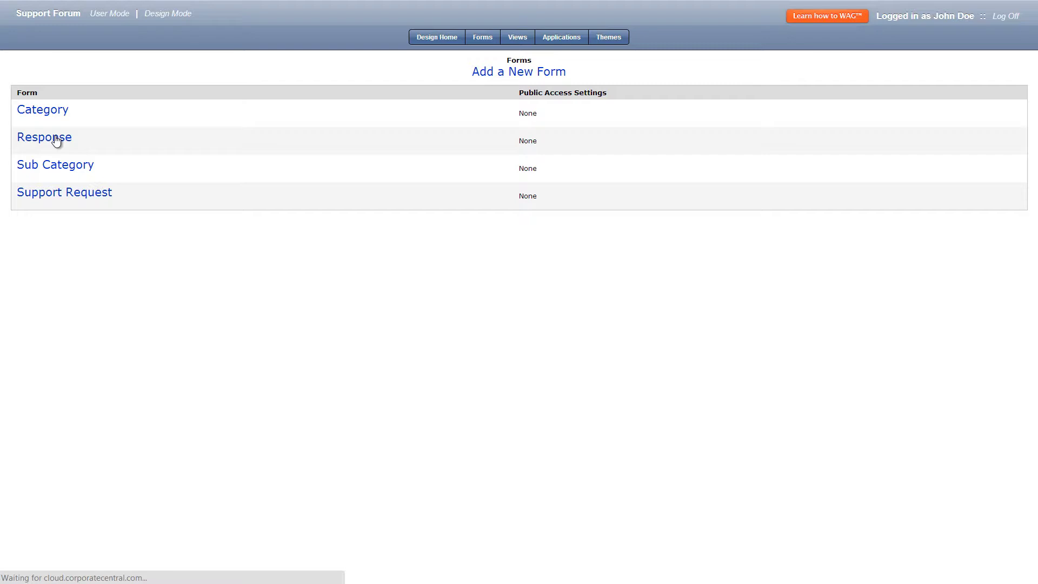
- In the Response form, enable editability control with the formula false on the Submitted By and Submitter Email fields, saving each
click(830, 224)
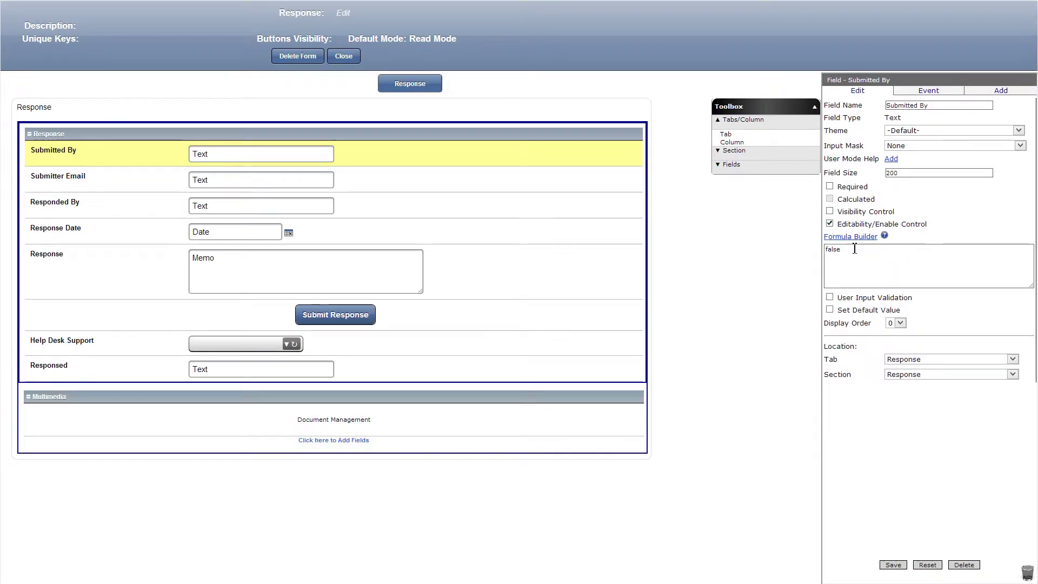
click(893, 565)
click(476, 187)
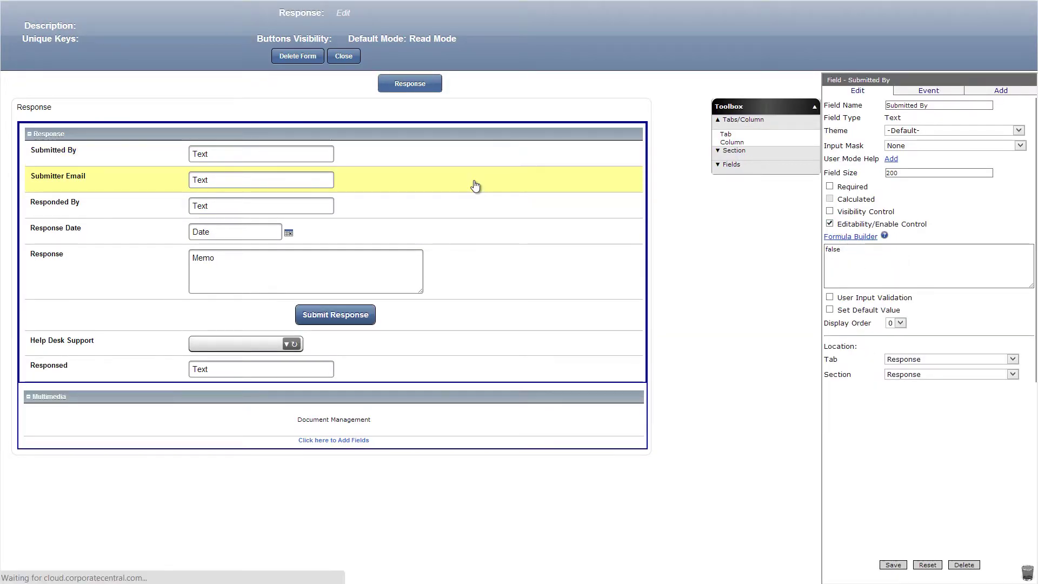
click(830, 224)
click(893, 565)
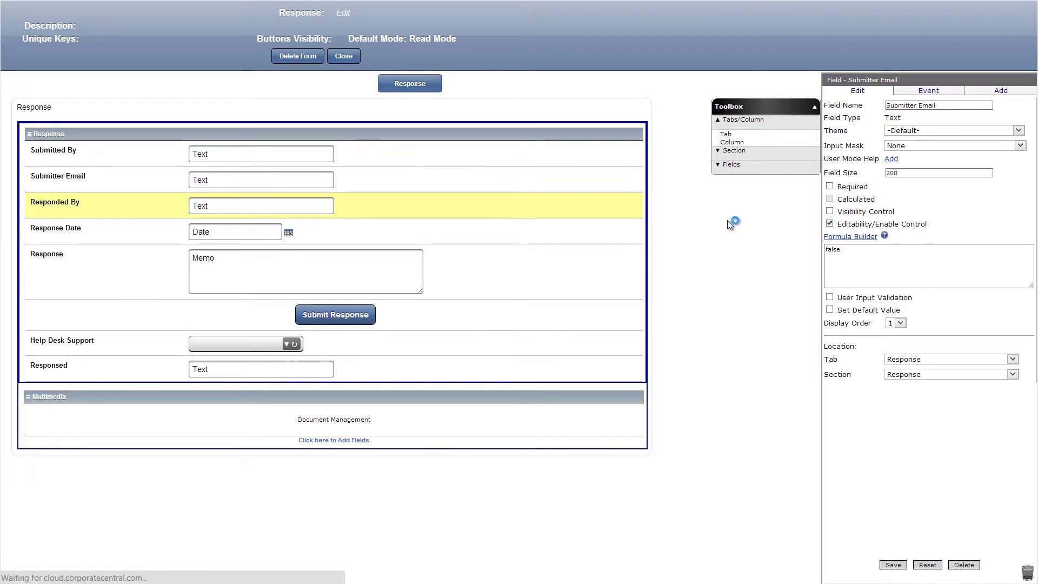
- Make Responded By a calculated field using getLogonUserFullNameFirstLast() and Response Date a calculated field using Today()
click(830, 198)
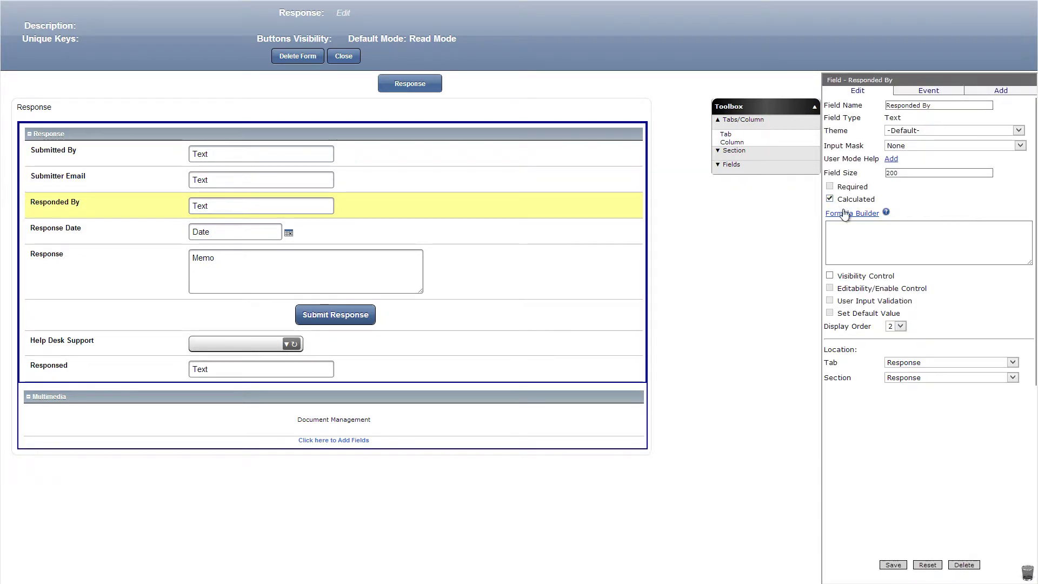
click(848, 213)
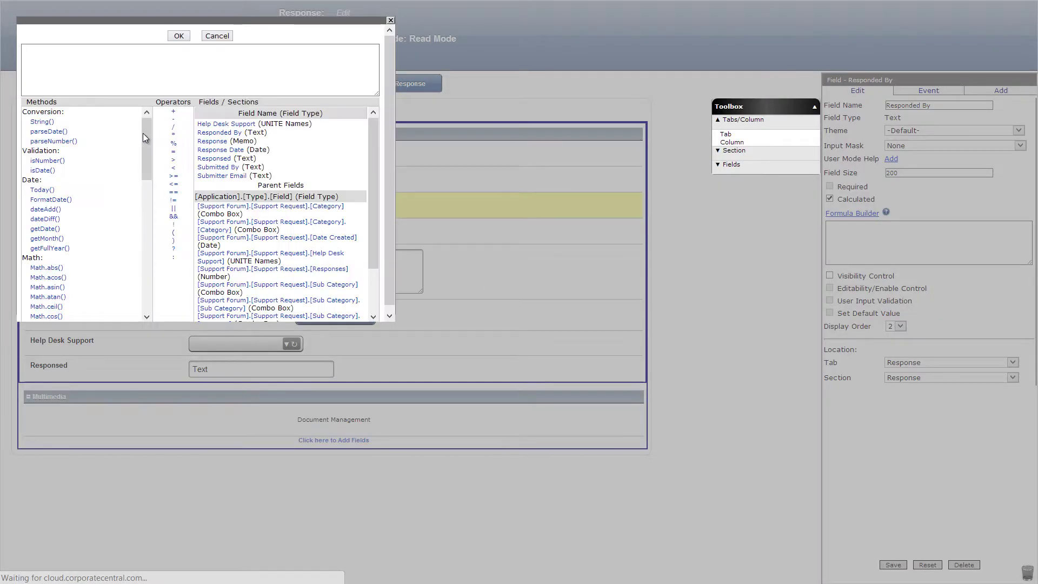
drag(144, 161, 141, 298)
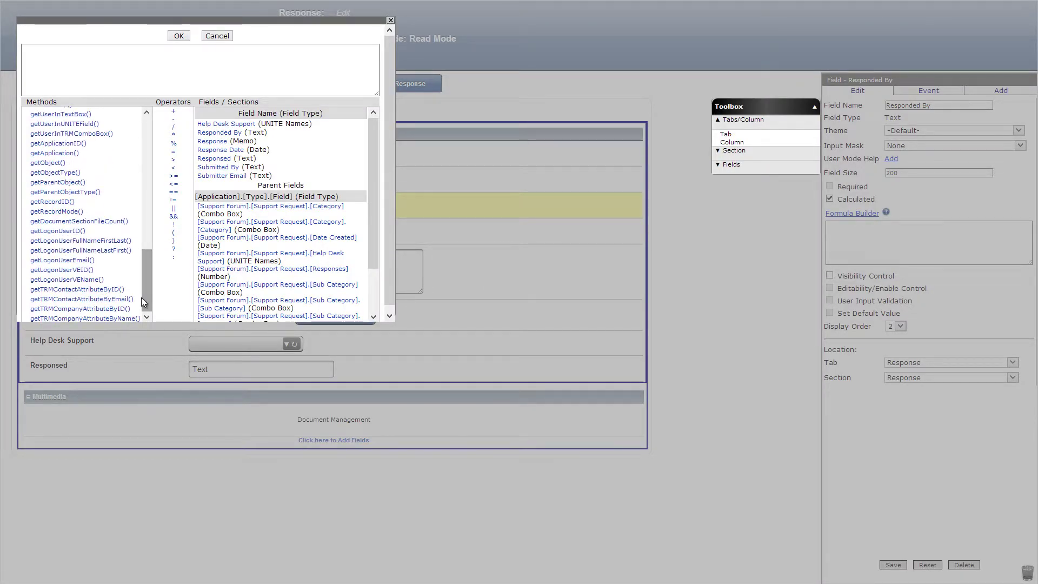
click(80, 241)
click(178, 36)
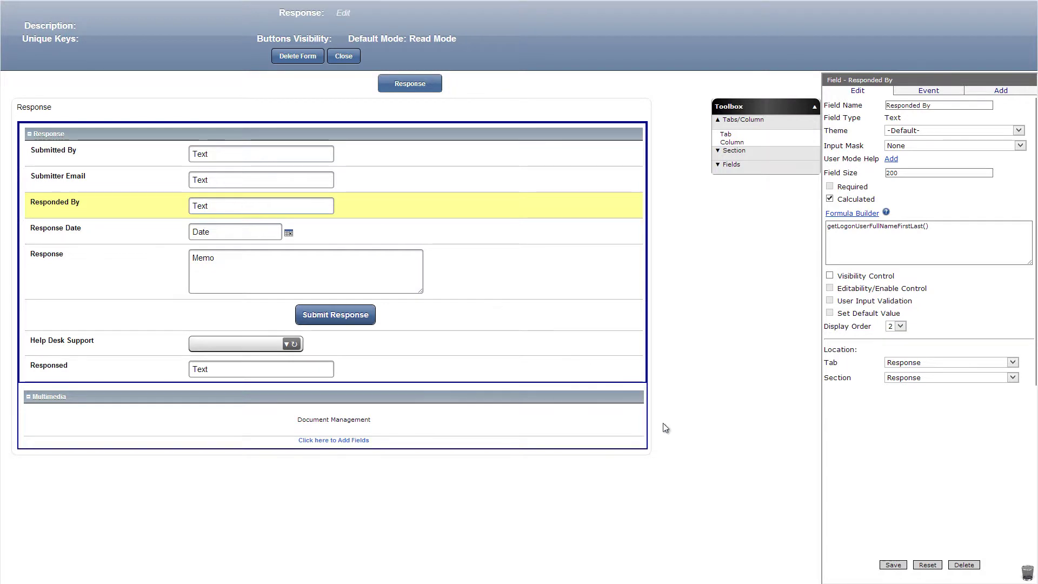
click(895, 566)
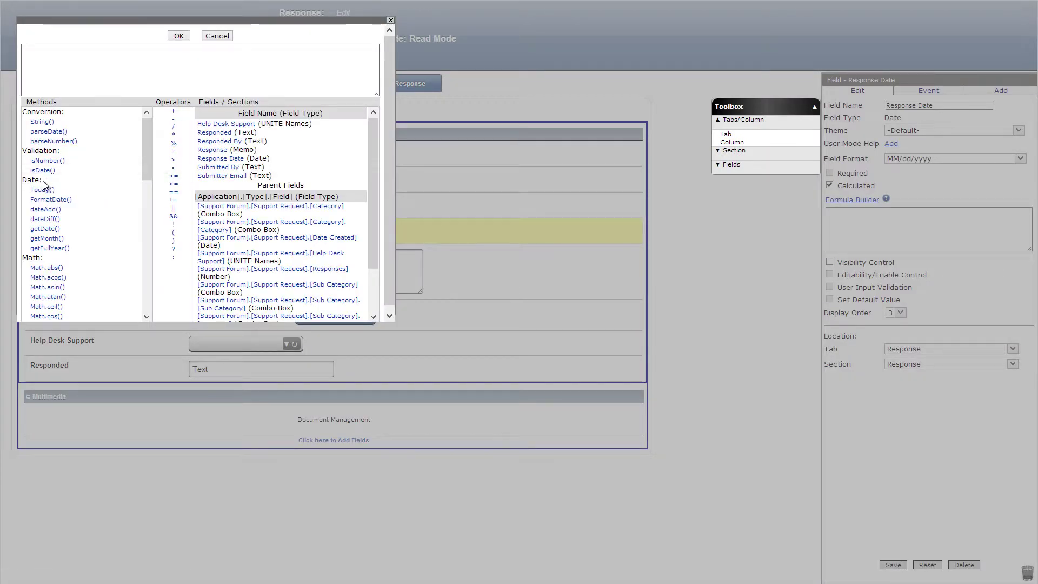
click(42, 190)
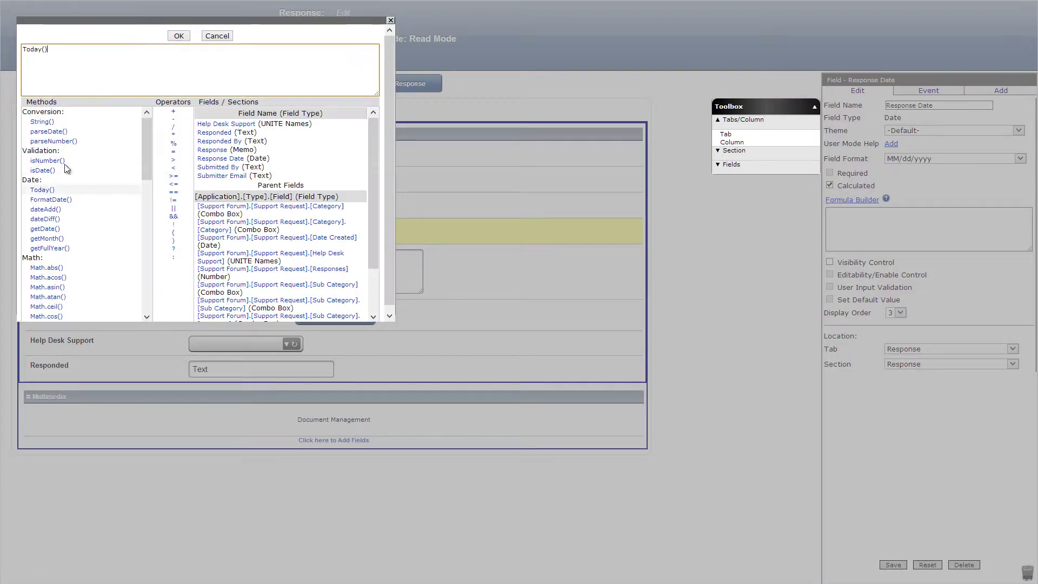
click(178, 35)
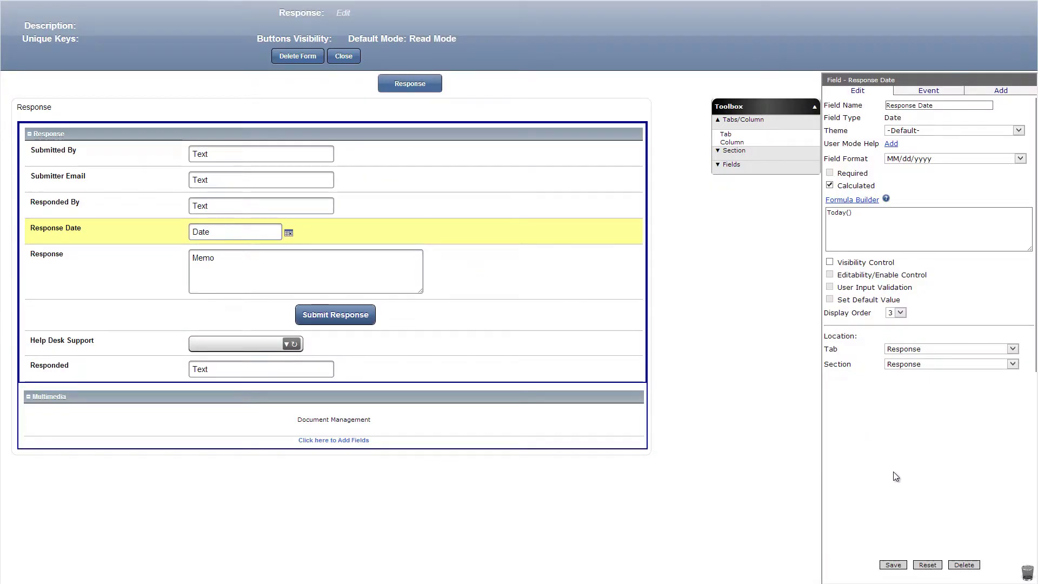
- Enable visibility control on the Submit Response button with the formula [Responded] == '' and save it
click(519, 322)
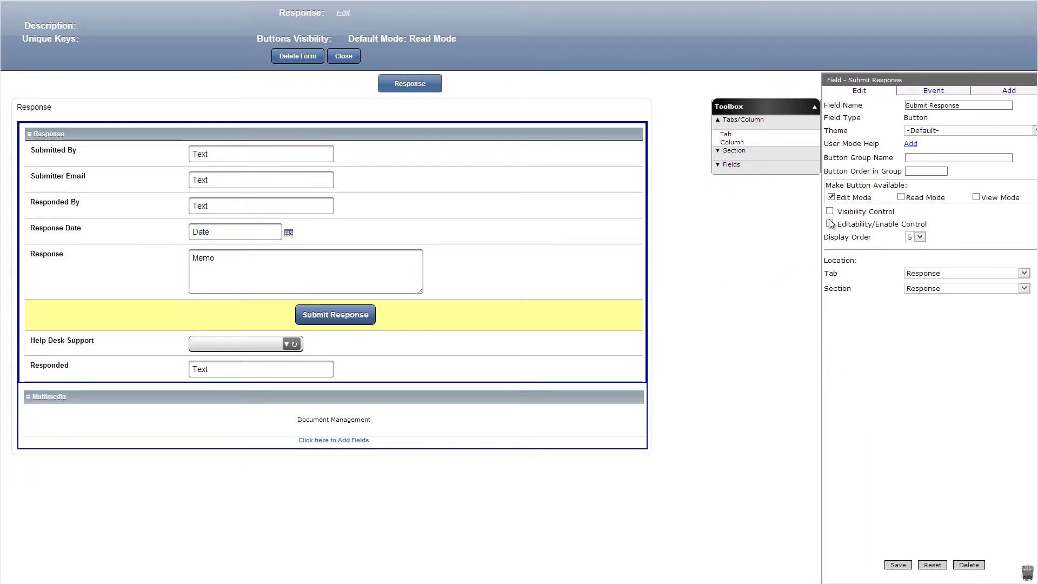
click(831, 212)
click(847, 225)
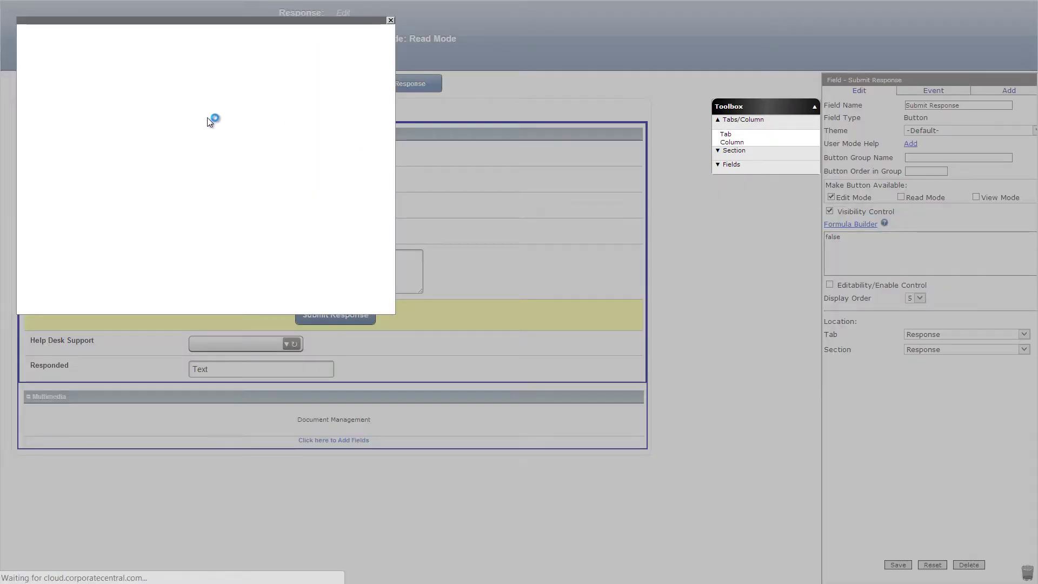
key(ctrl+a)
key(BackSpace)
click(215, 133)
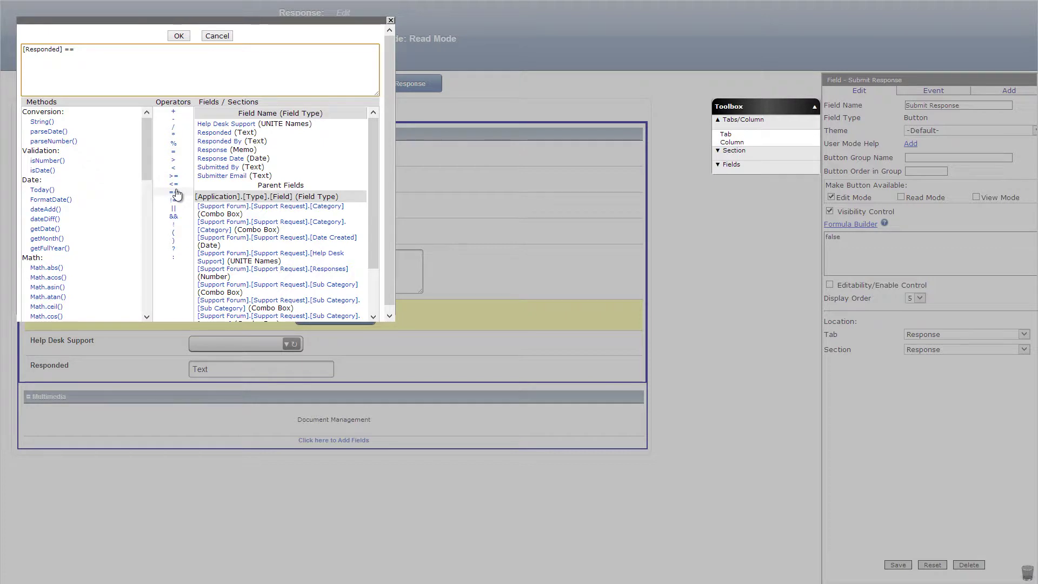
click(179, 36)
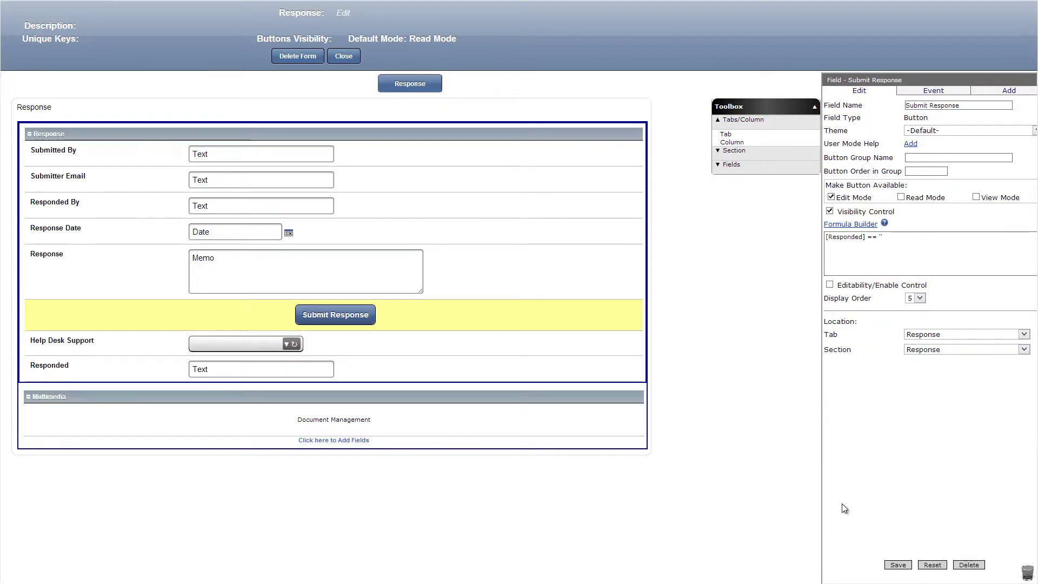
click(899, 564)
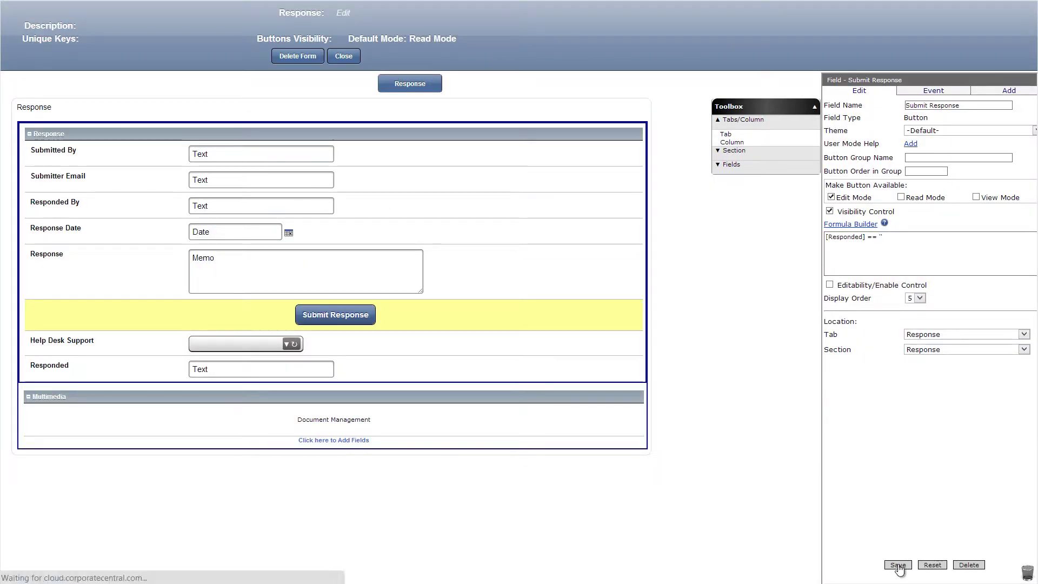
- Add an OnClick event to the Submit Response button that sets the Responded field to 'True'
click(934, 91)
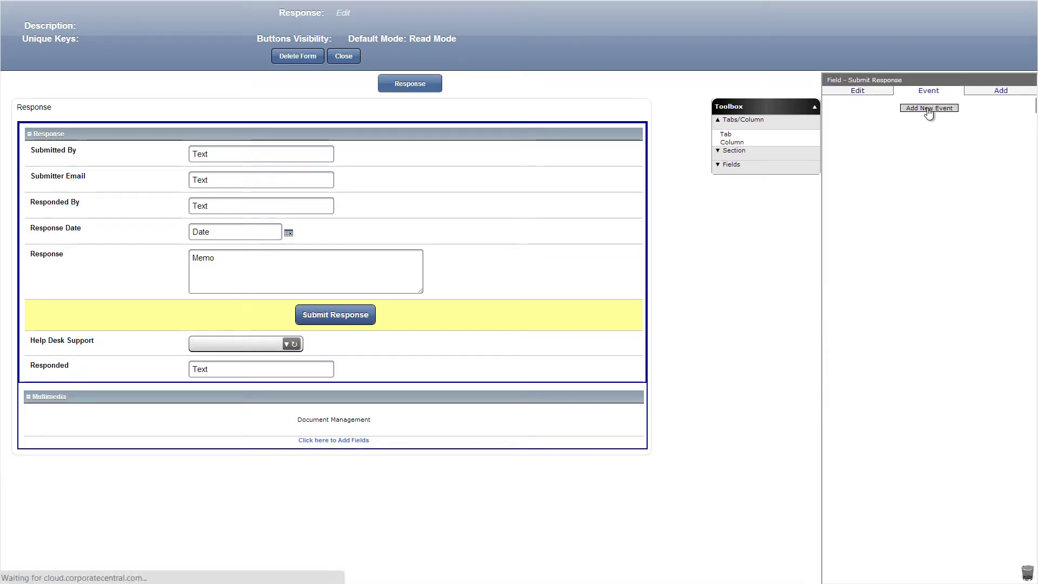
click(928, 108)
click(919, 121)
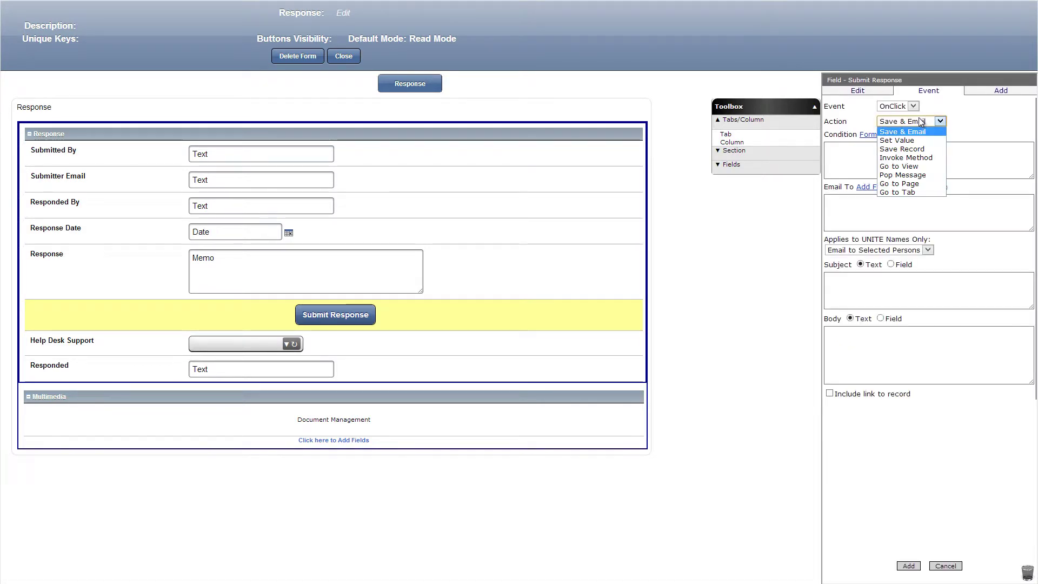
click(913, 145)
click(871, 238)
text('True')
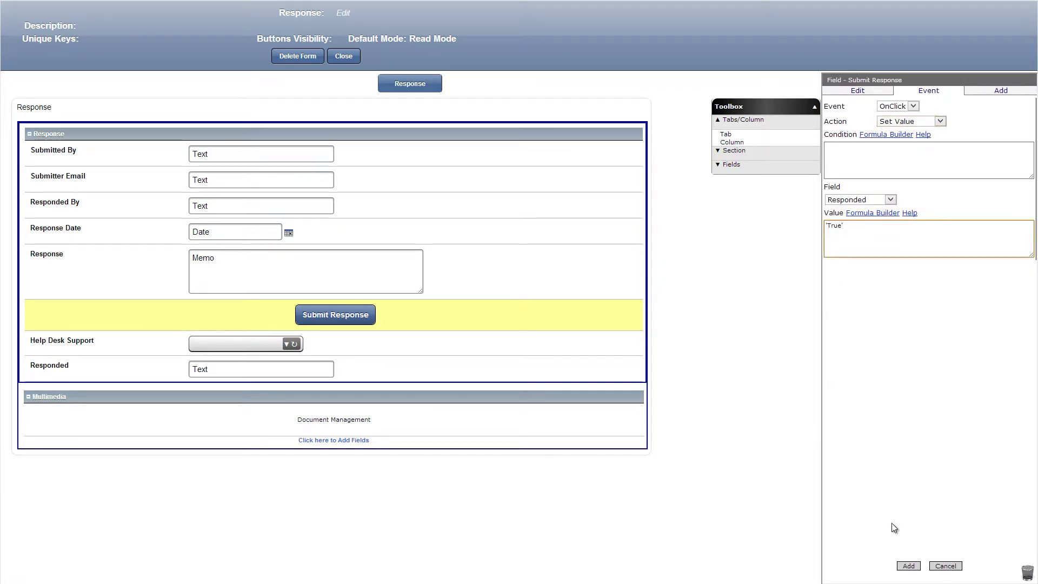
click(909, 566)
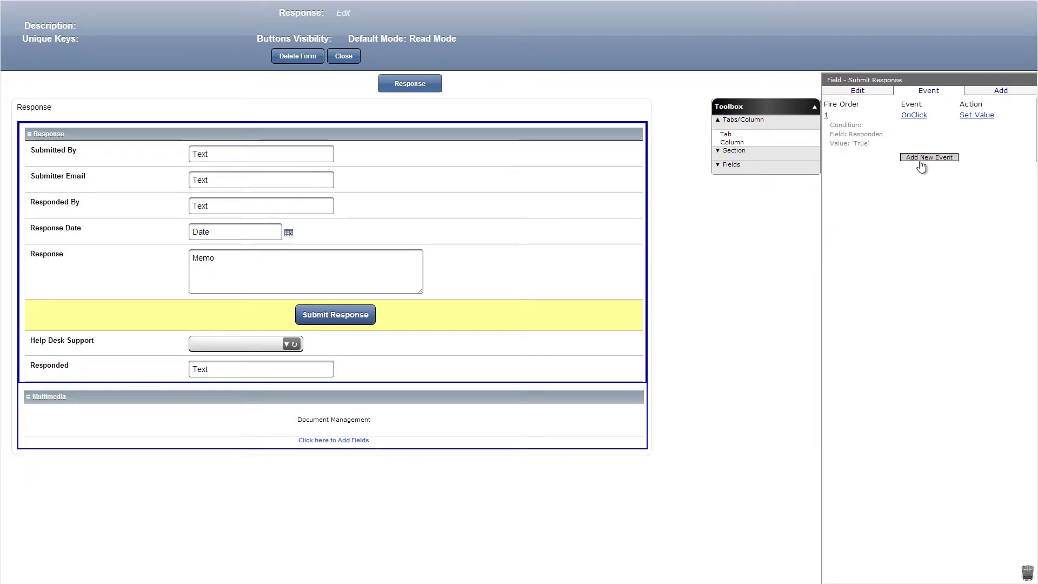
- Add an OnClick Save & Email event to [Submitter Email], subject "A response to your request has been submitted.", body from the Response field, with record link
click(921, 159)
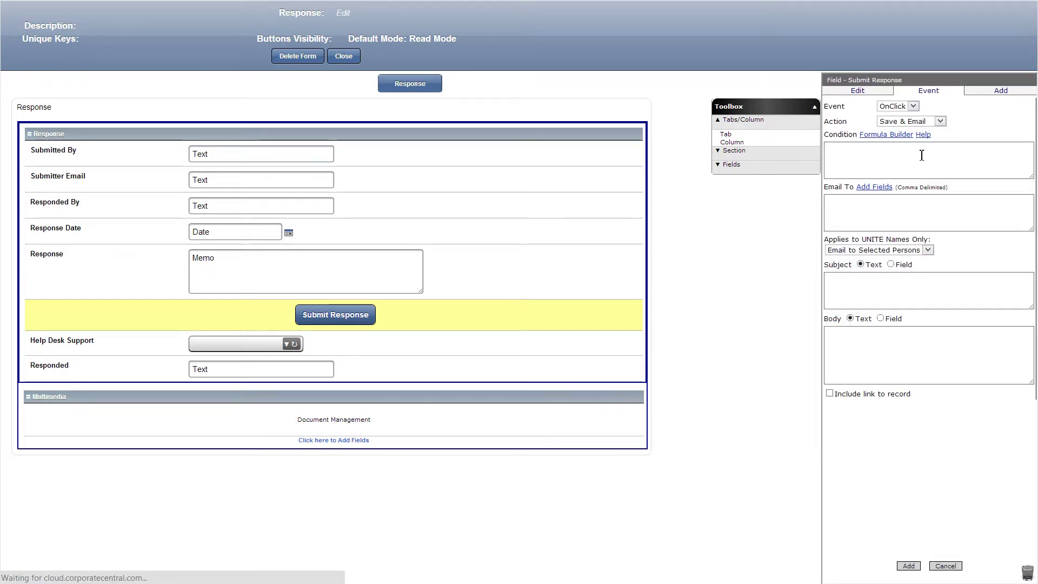
click(882, 186)
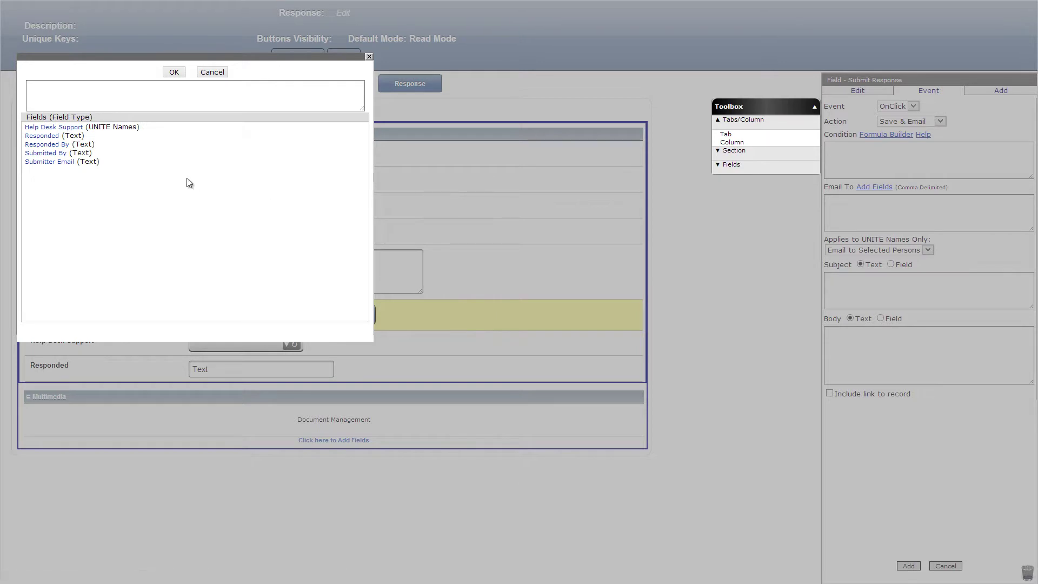
click(54, 162)
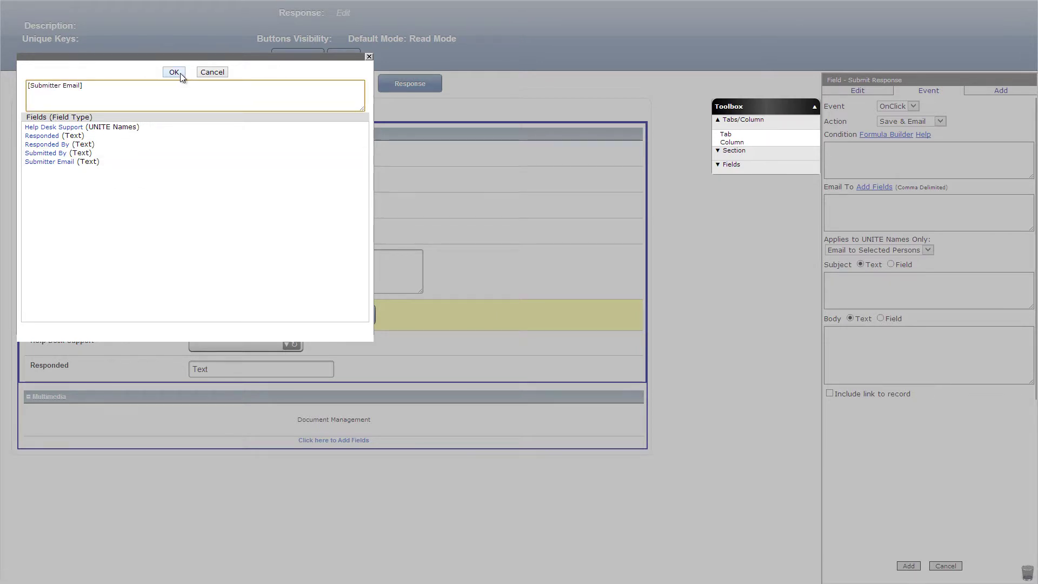
click(174, 72)
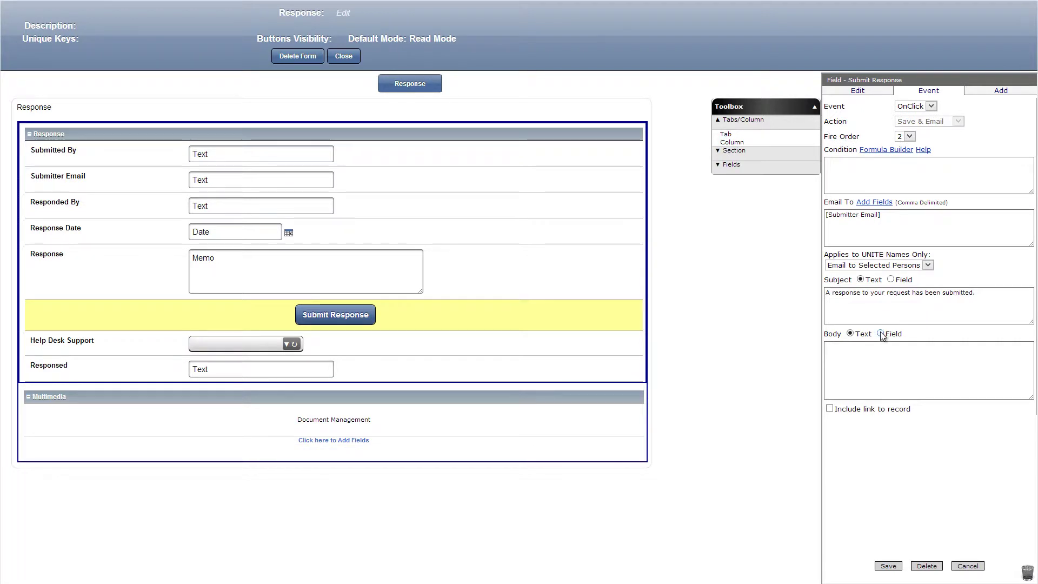
click(880, 334)
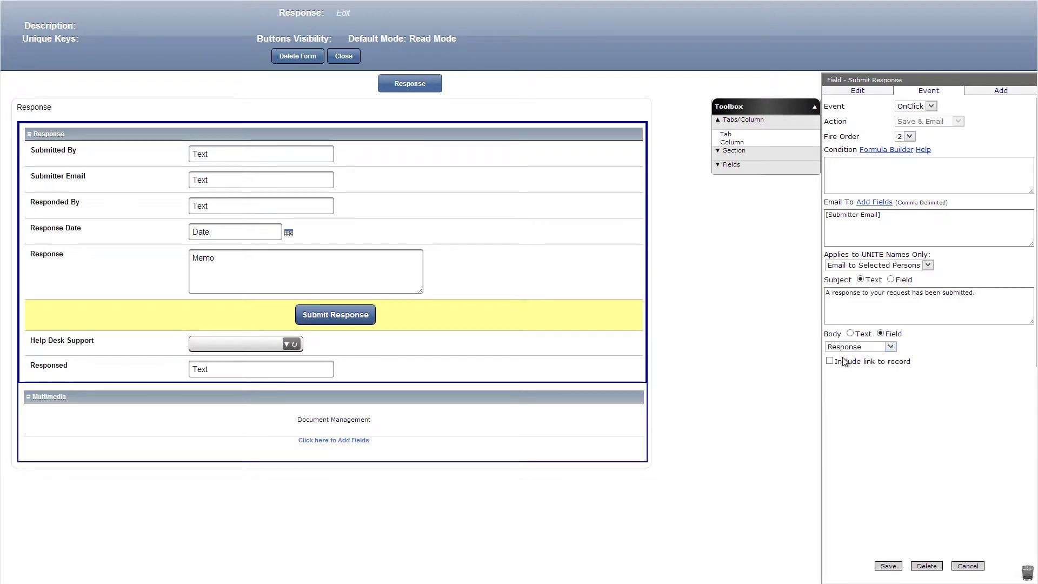
click(829, 361)
click(883, 566)
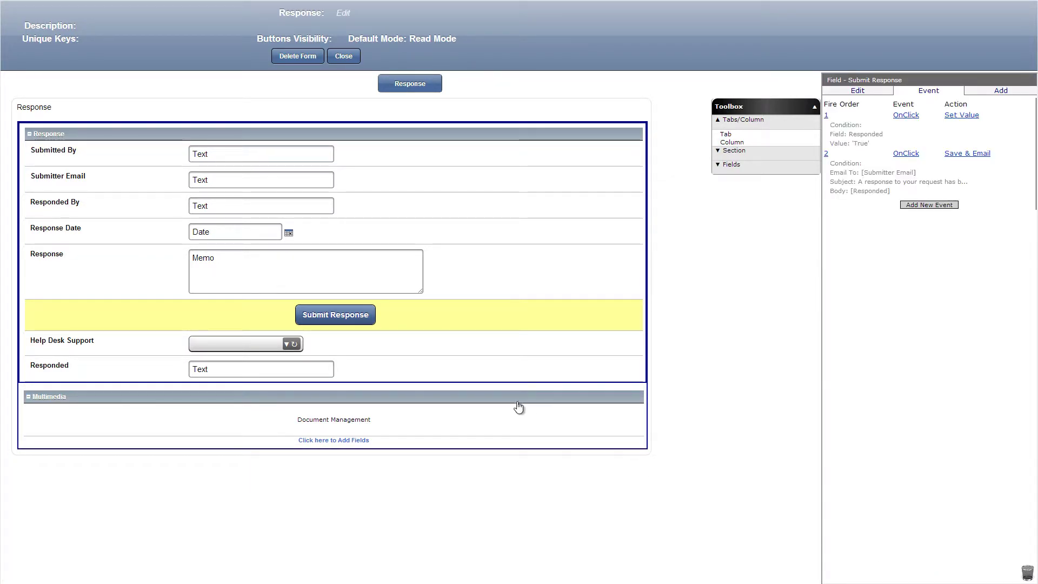
- Enable visibility control on the Responded field with the formula false and save it
click(442, 368)
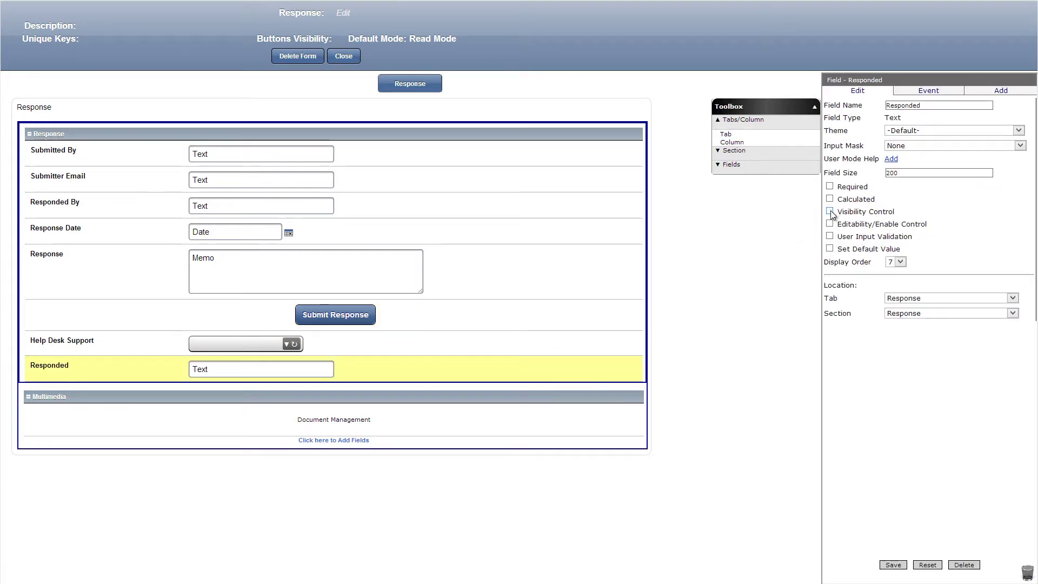
click(830, 211)
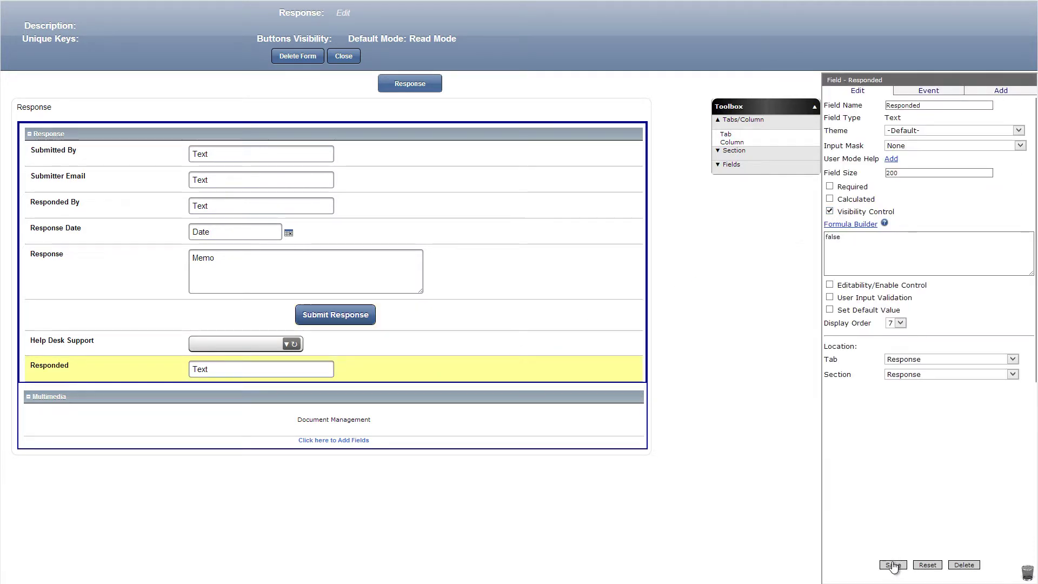
- Assign the Admin - My Company group to Help Desk Support, set its visibility formula to false, save, and close the Response form
click(406, 346)
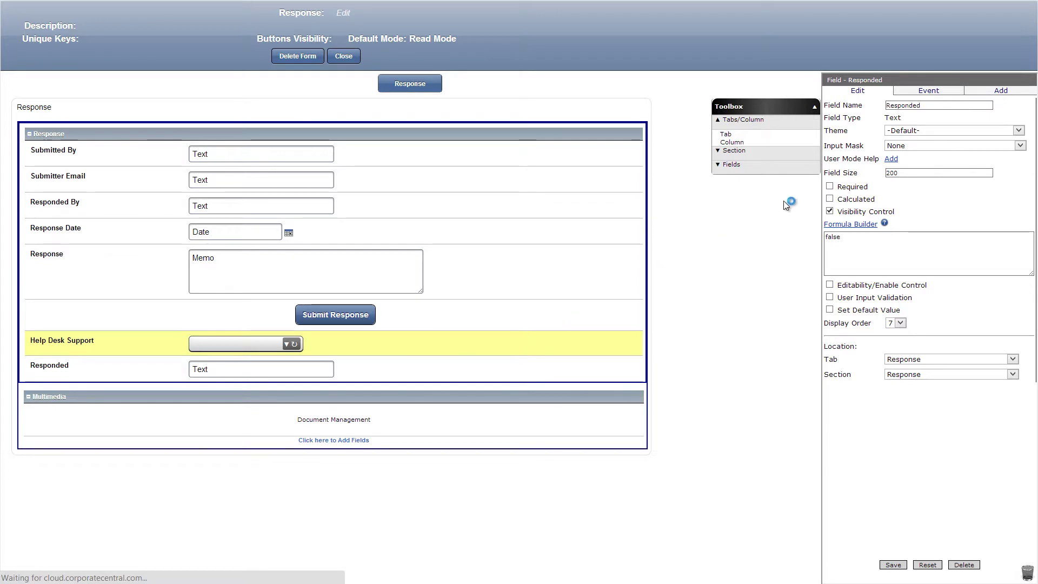
click(875, 156)
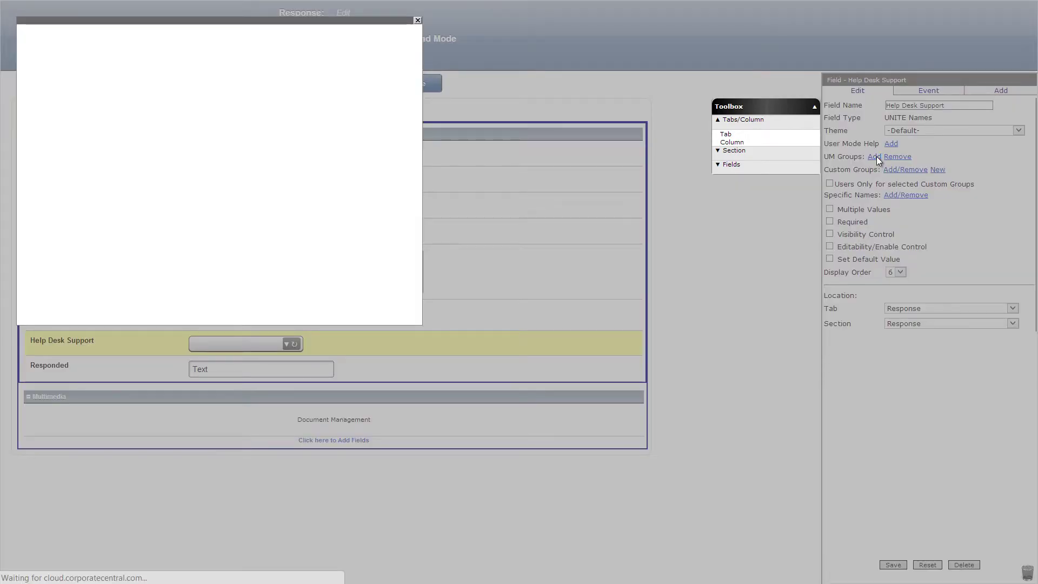
click(120, 51)
text(a)
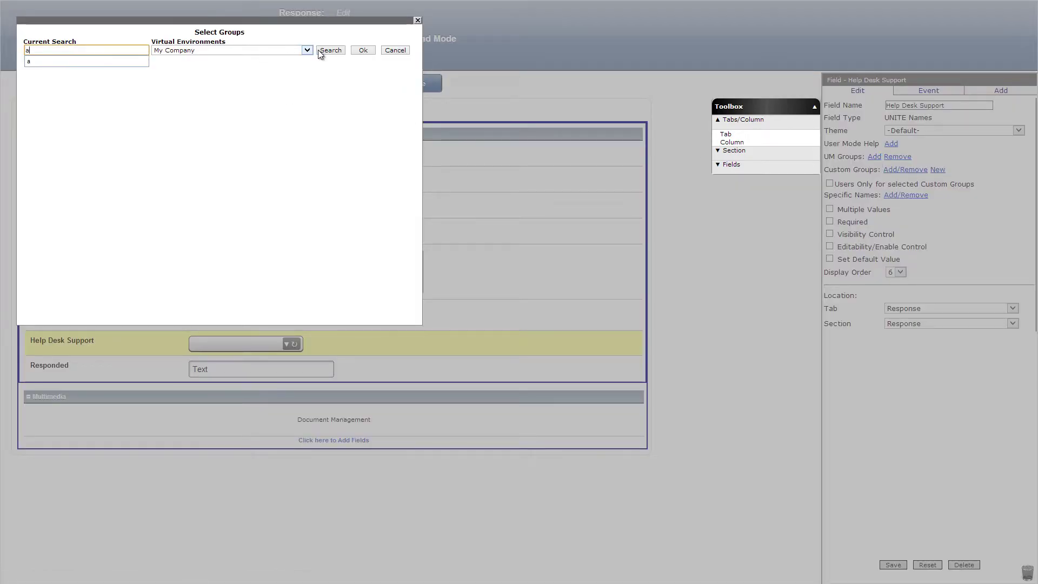
click(322, 50)
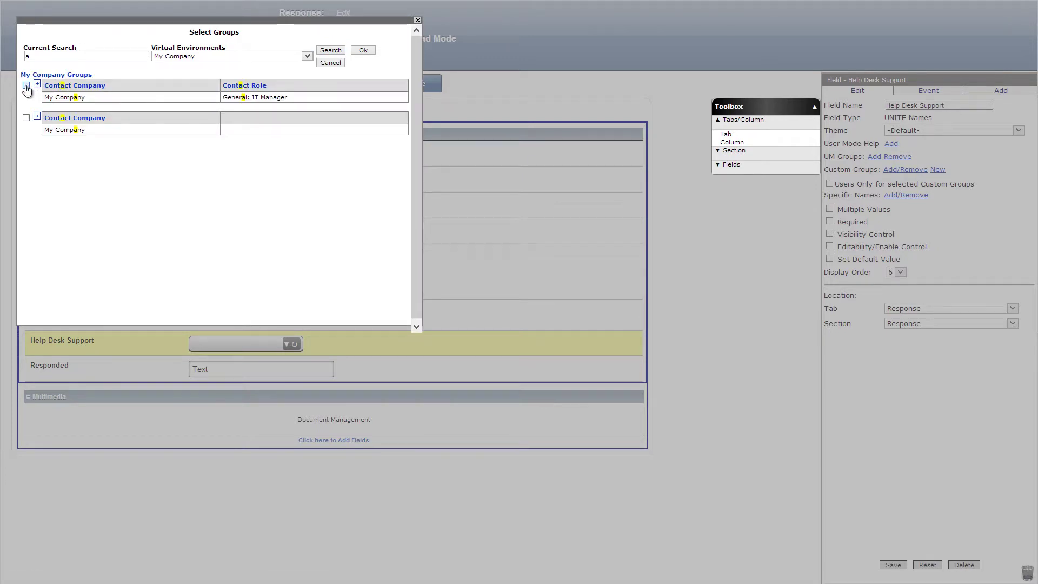
click(359, 50)
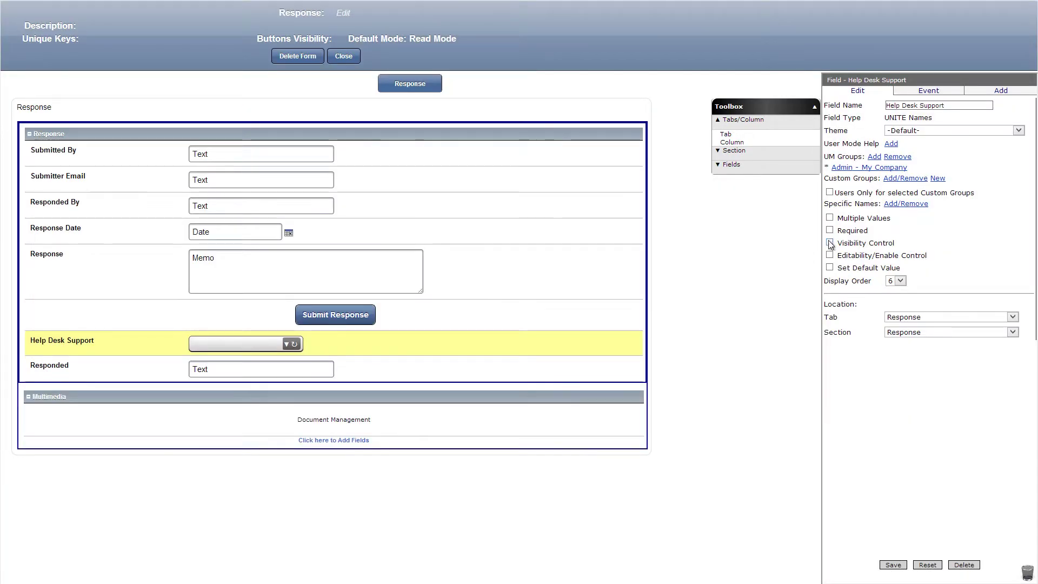
click(830, 243)
click(893, 565)
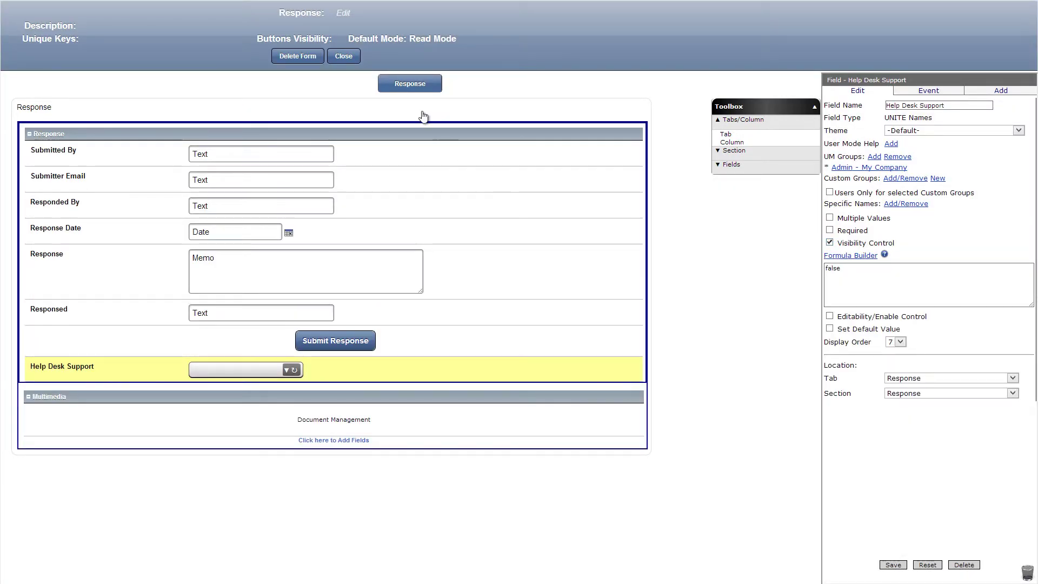
click(345, 57)
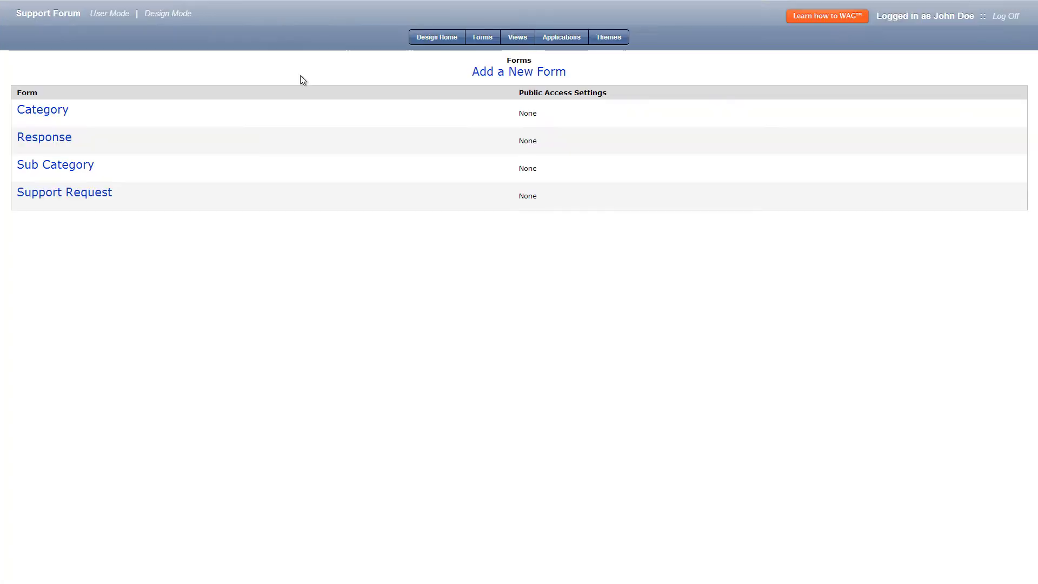
- Make the Category field required in the Sub Category form and save it
click(87, 165)
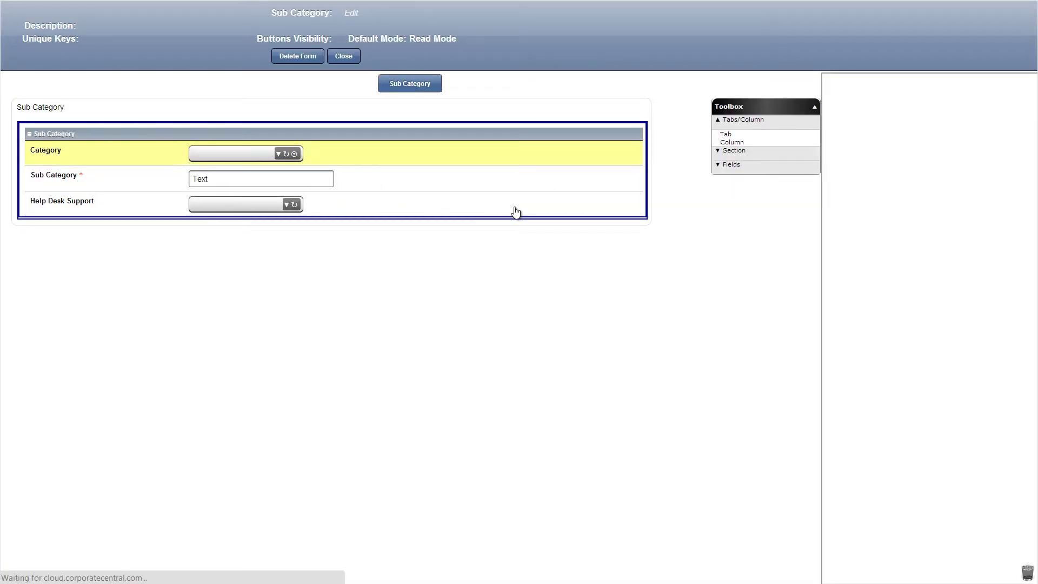
click(830, 158)
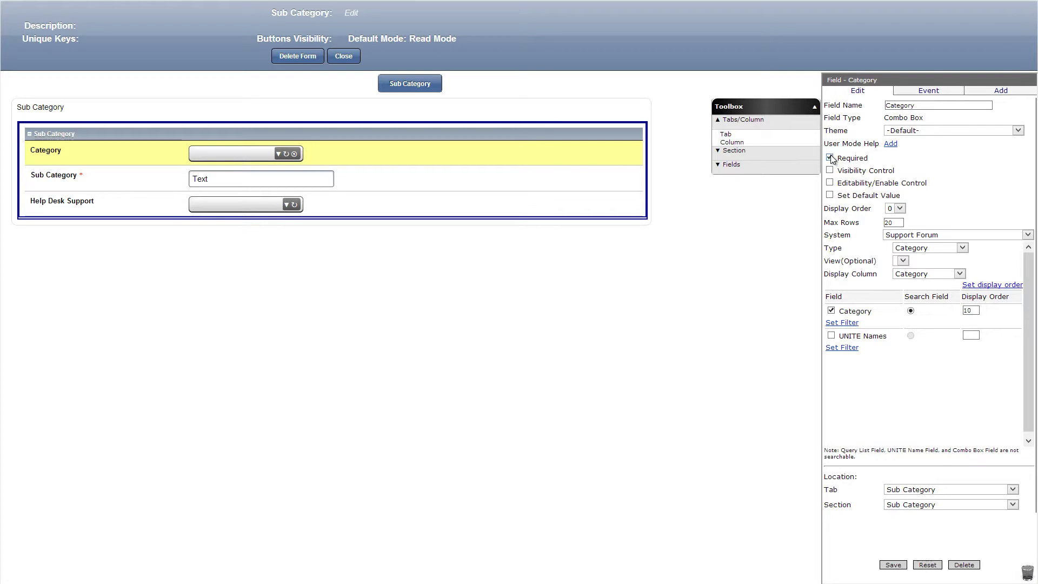
click(894, 565)
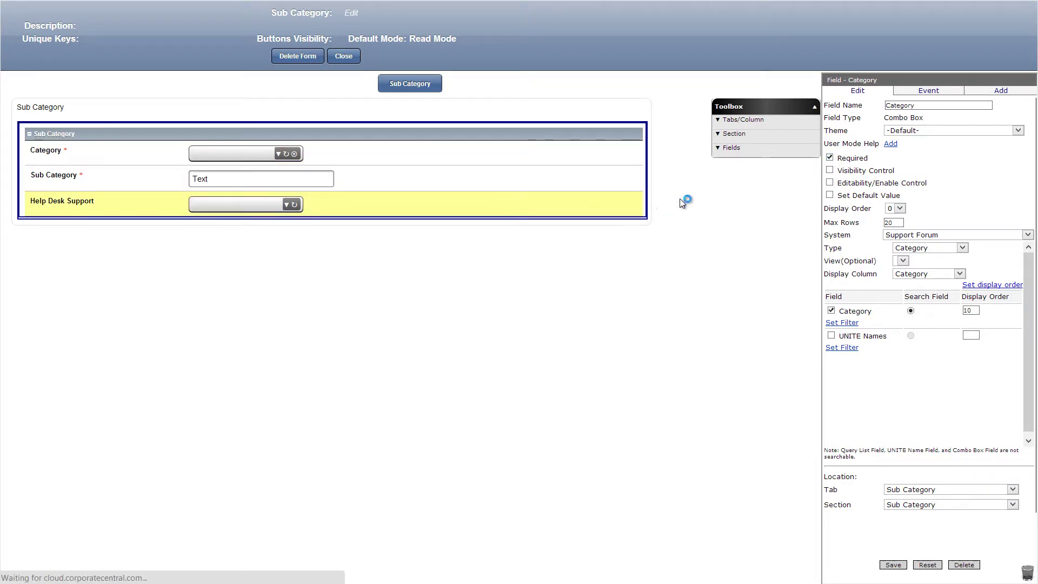
- Assign the Admin - My Company group to the Sub Category form's Help Desk Support field, save, and close the form
click(875, 157)
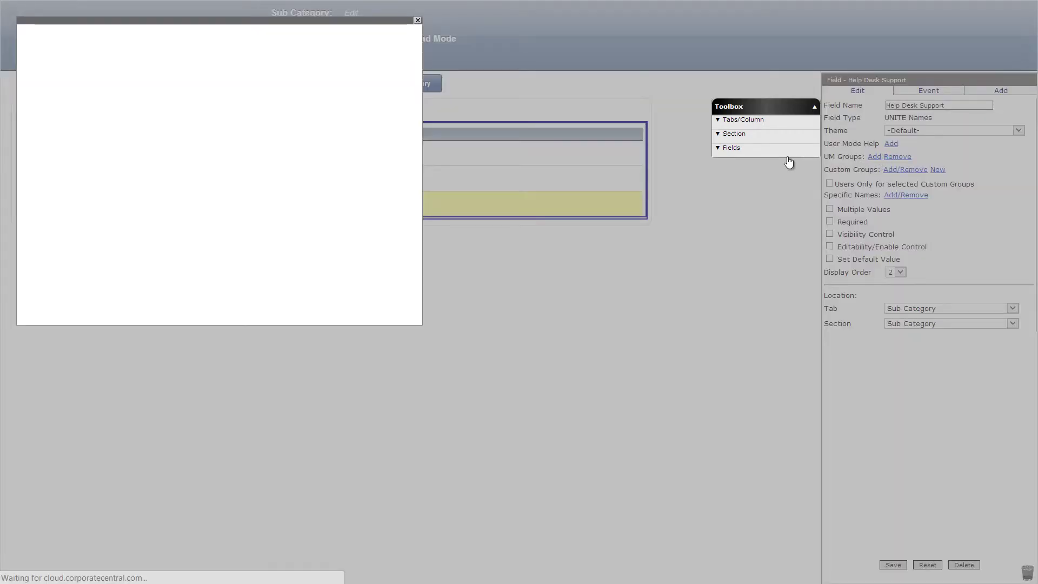
click(122, 51)
text(a)
click(331, 51)
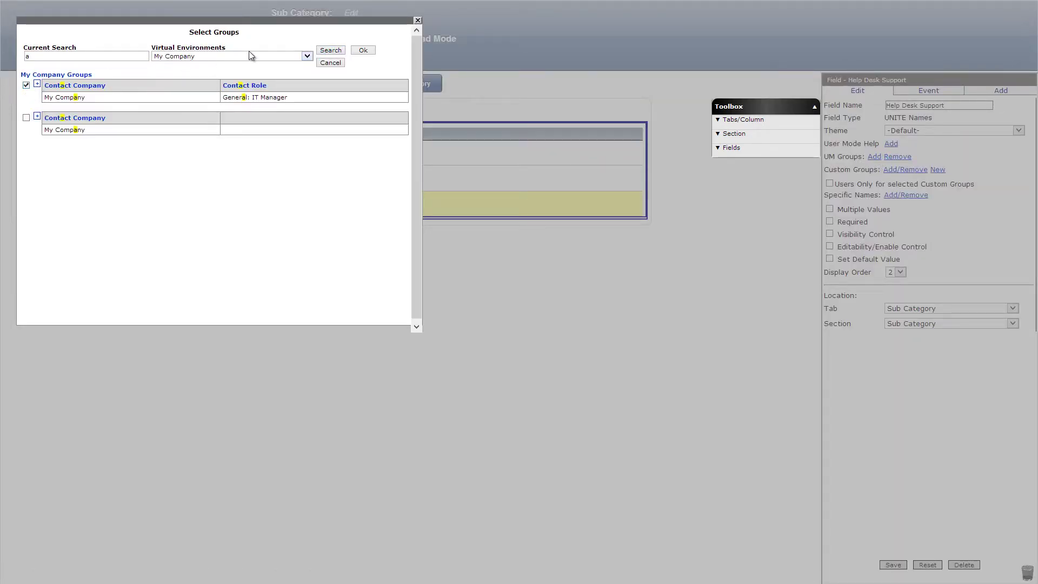
click(363, 50)
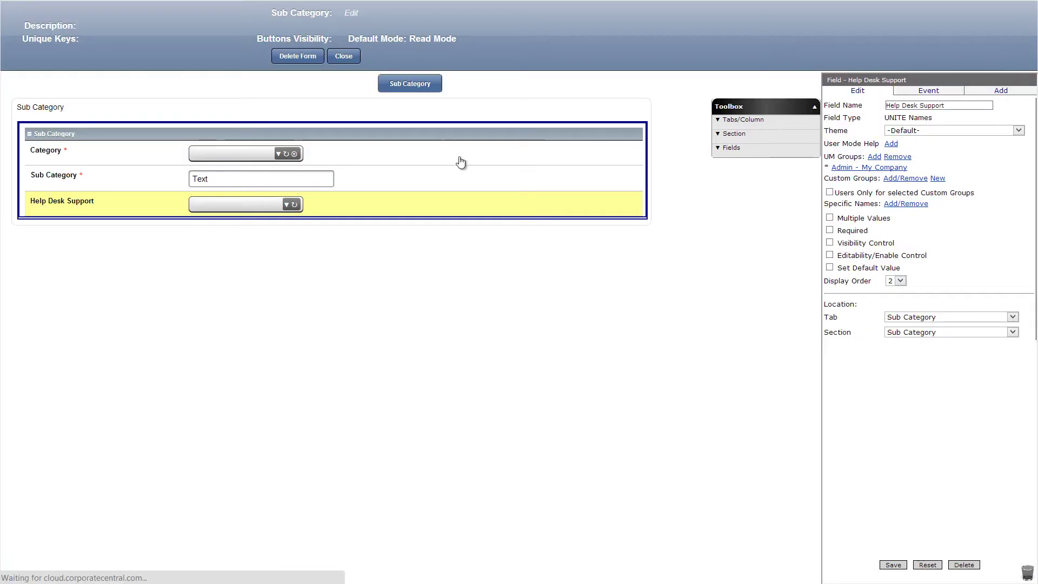
click(893, 565)
click(348, 58)
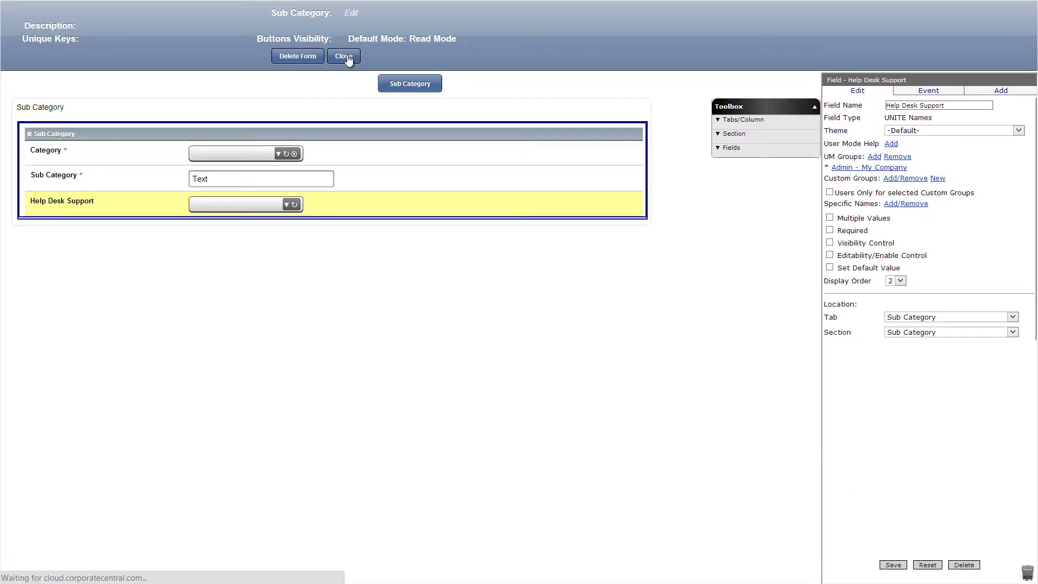
- Make the Subject and Category fields required in the Support Request form
click(102, 196)
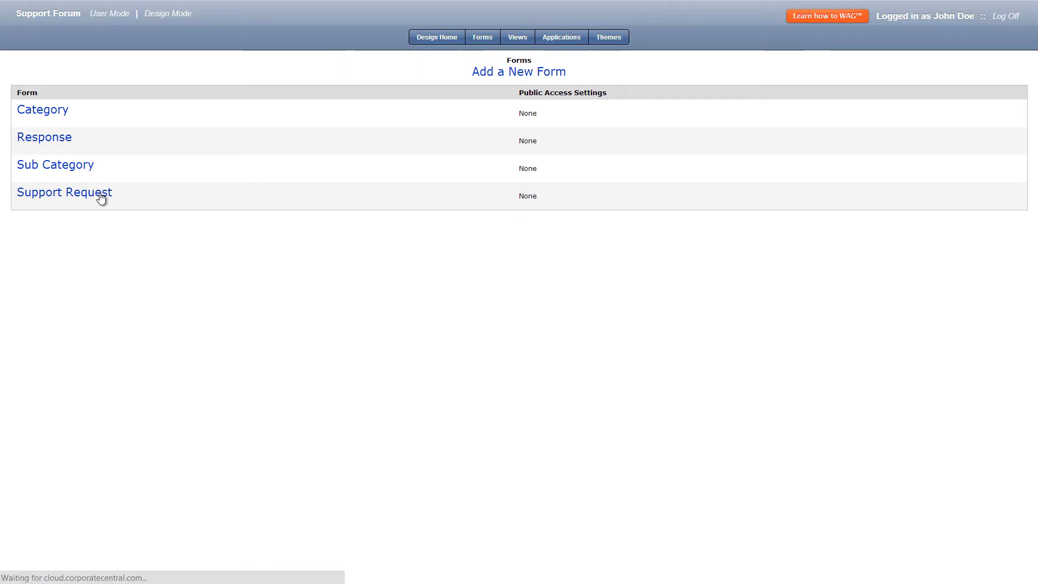
click(101, 158)
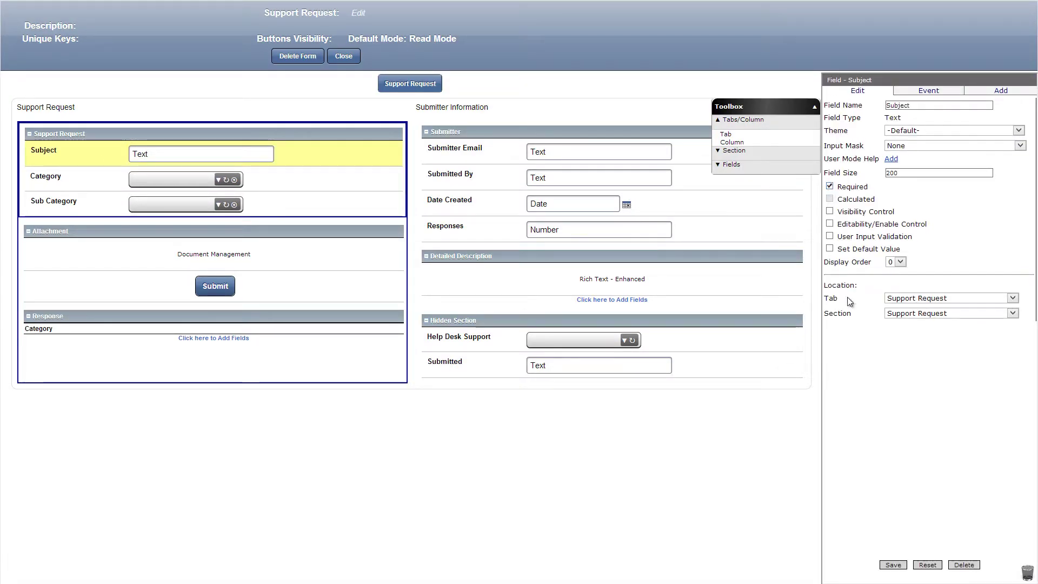
click(894, 565)
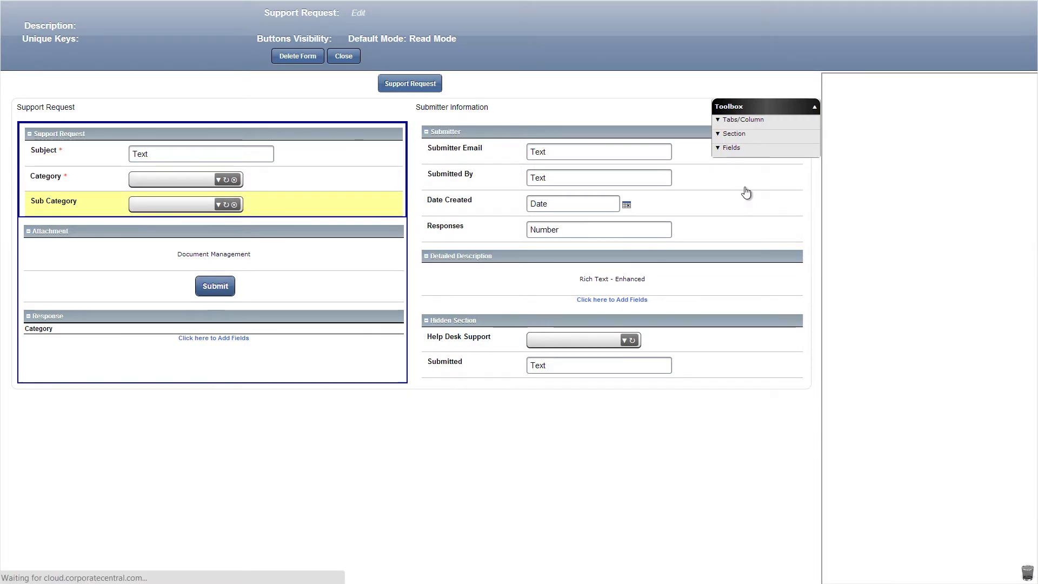
- Make the Support Request form's Sub Category field required and set its lookup type to Sub Category
click(830, 158)
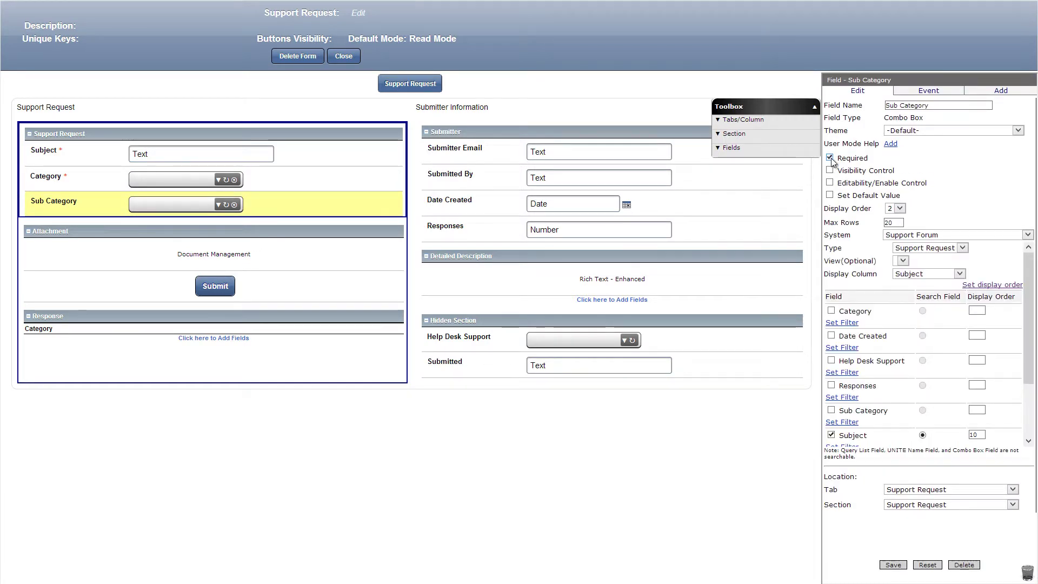
click(950, 248)
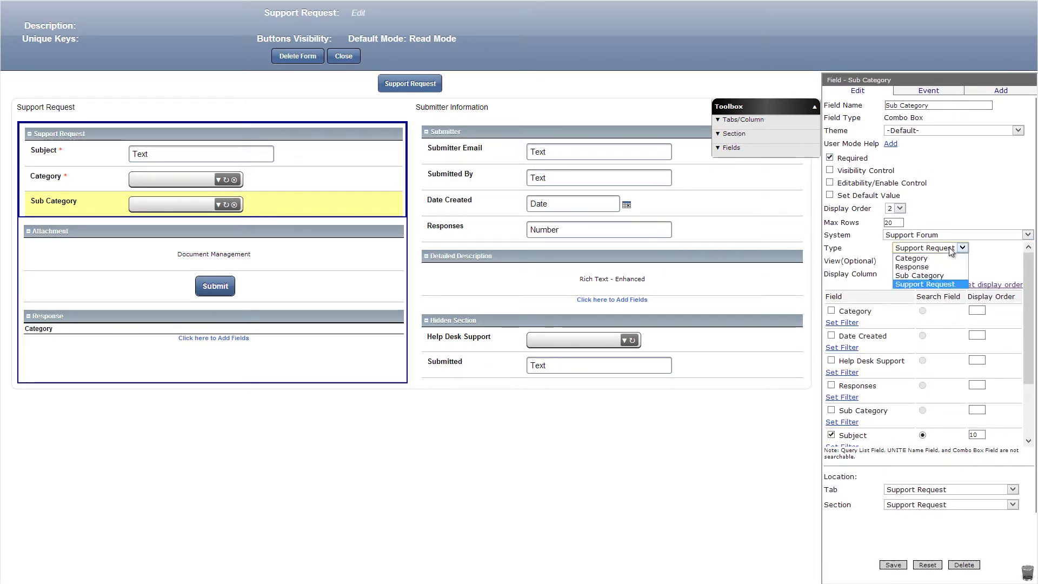
click(946, 276)
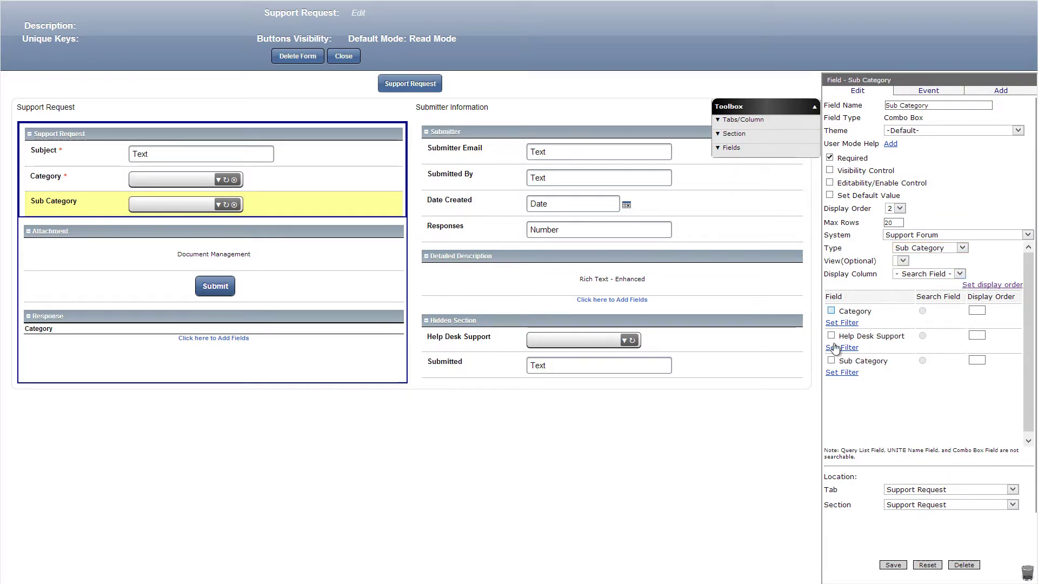
- Include Sub Category (display order 1) and Category (display order 2) in the lookup, filter Category = Category, and save the field
click(832, 361)
click(984, 360)
click(849, 323)
click(852, 341)
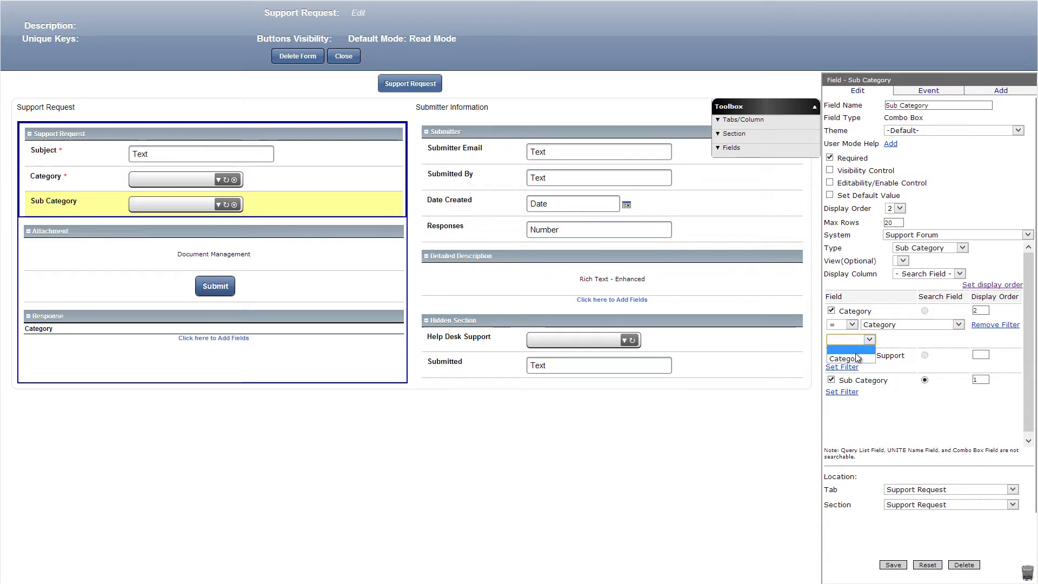
click(859, 357)
click(893, 564)
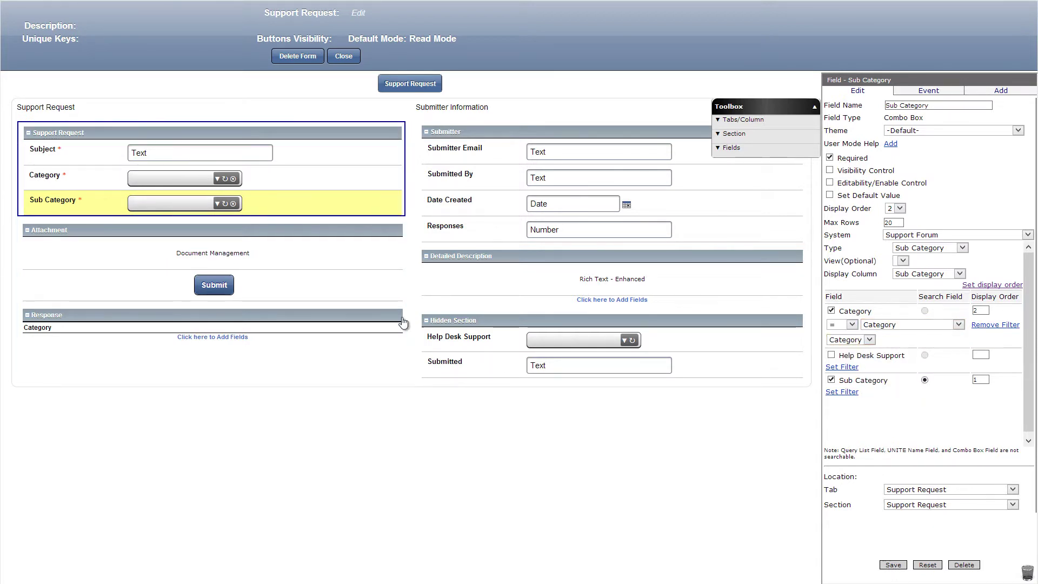
- Enable visibility control on the Submit button with the formula [Submitted] == '' and save it
click(346, 296)
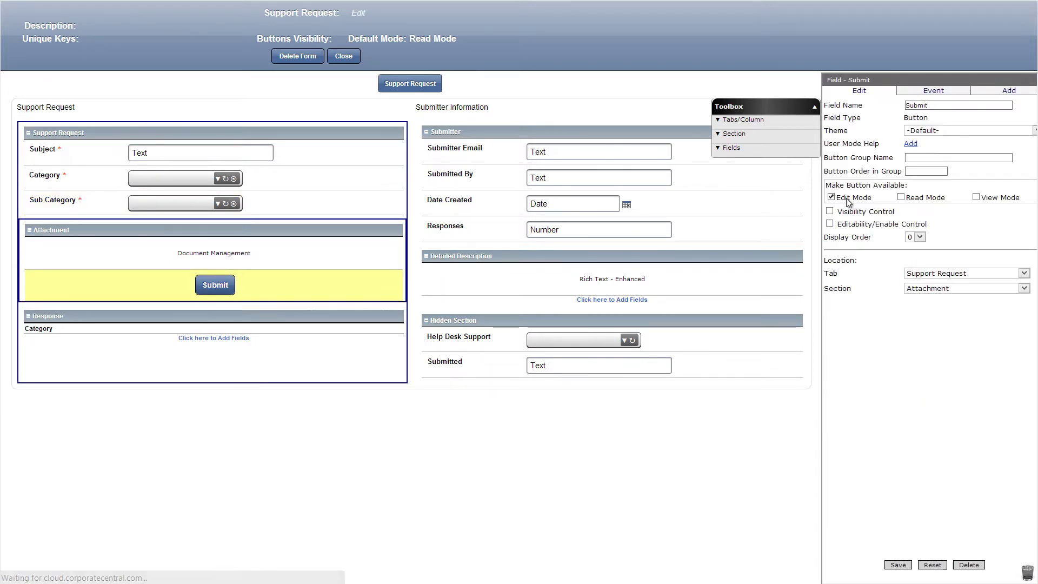
click(830, 211)
click(843, 225)
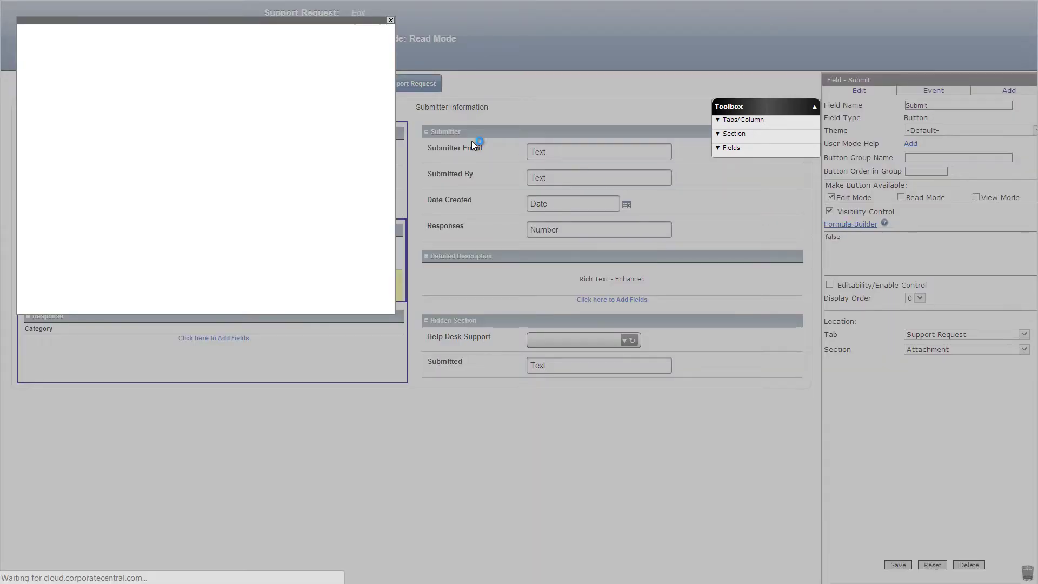
click(213, 201)
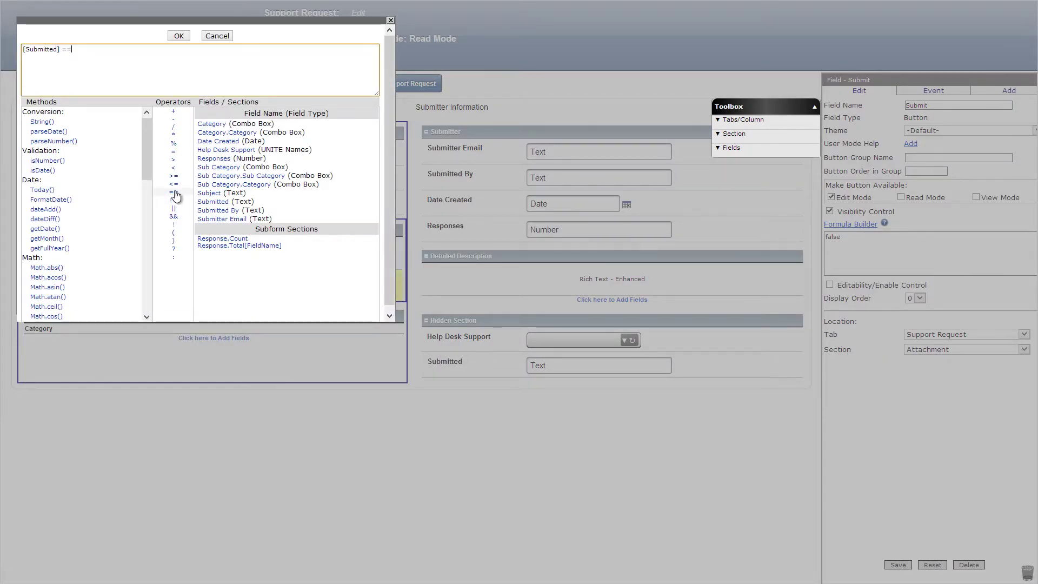
text(')
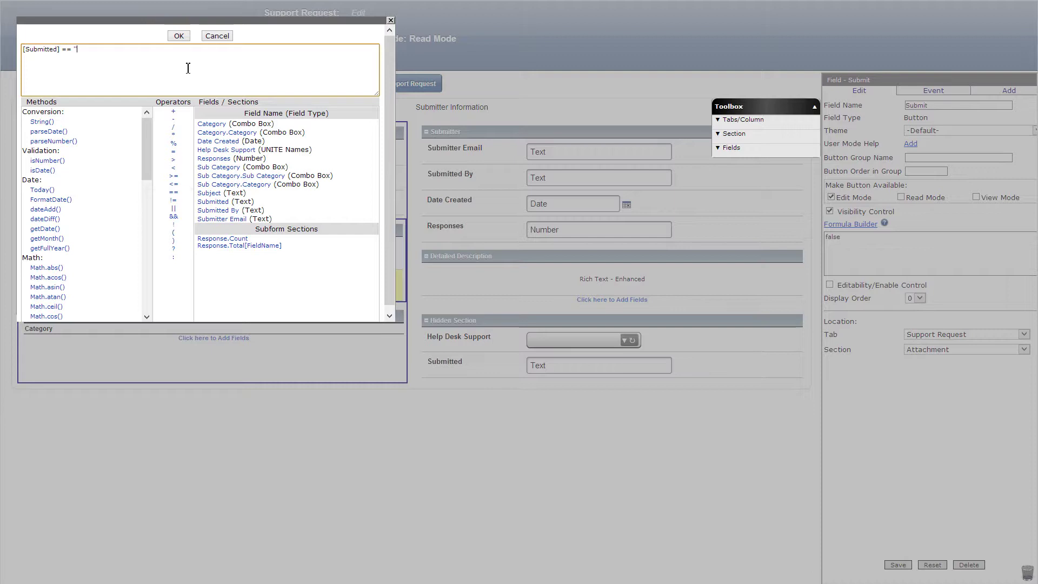
click(179, 36)
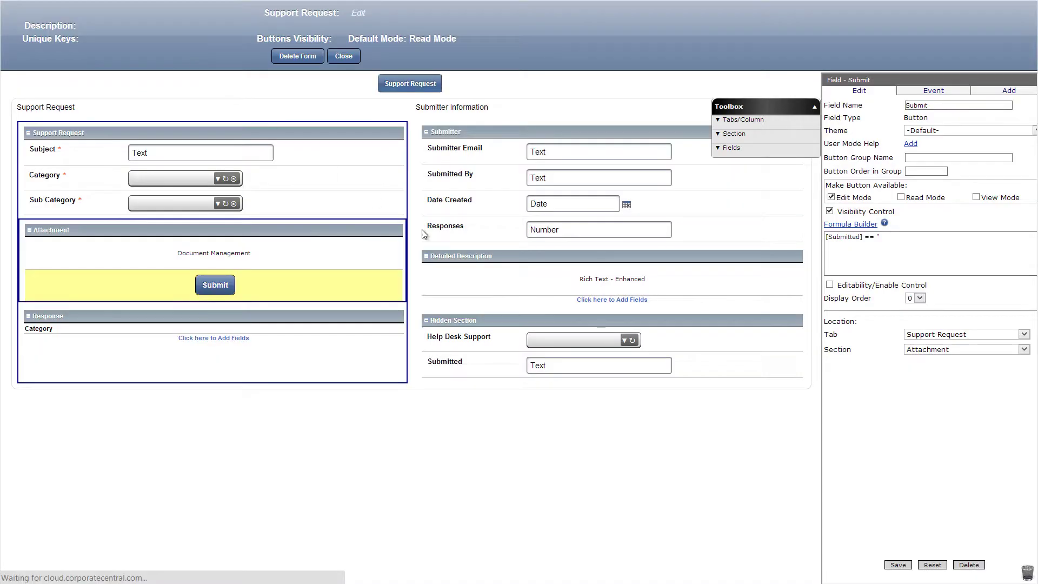
click(897, 565)
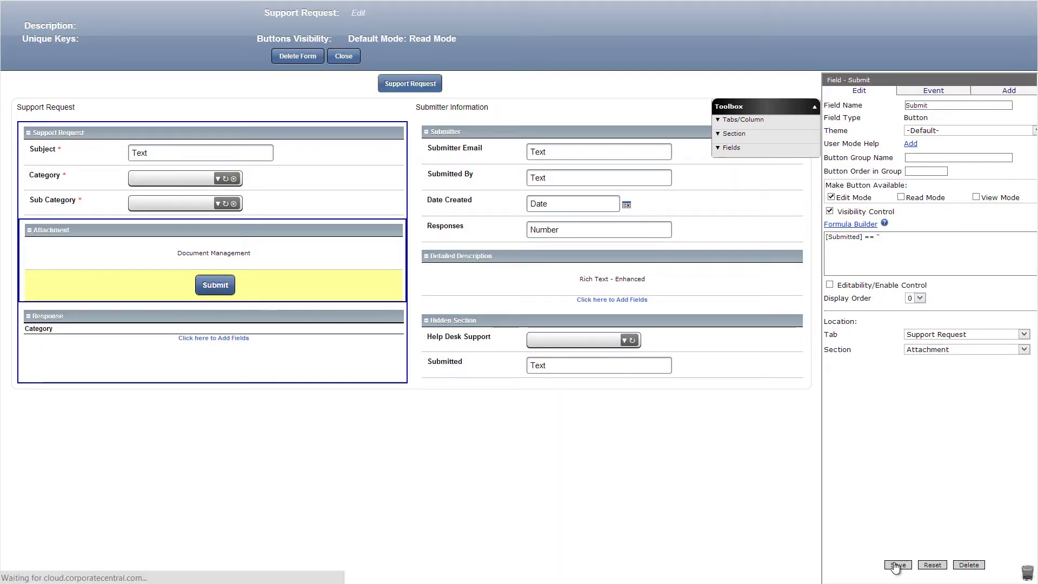
- Add an OnClick Set Value event to the Submit button that sets the Submitted field to 'True'
click(905, 93)
click(914, 115)
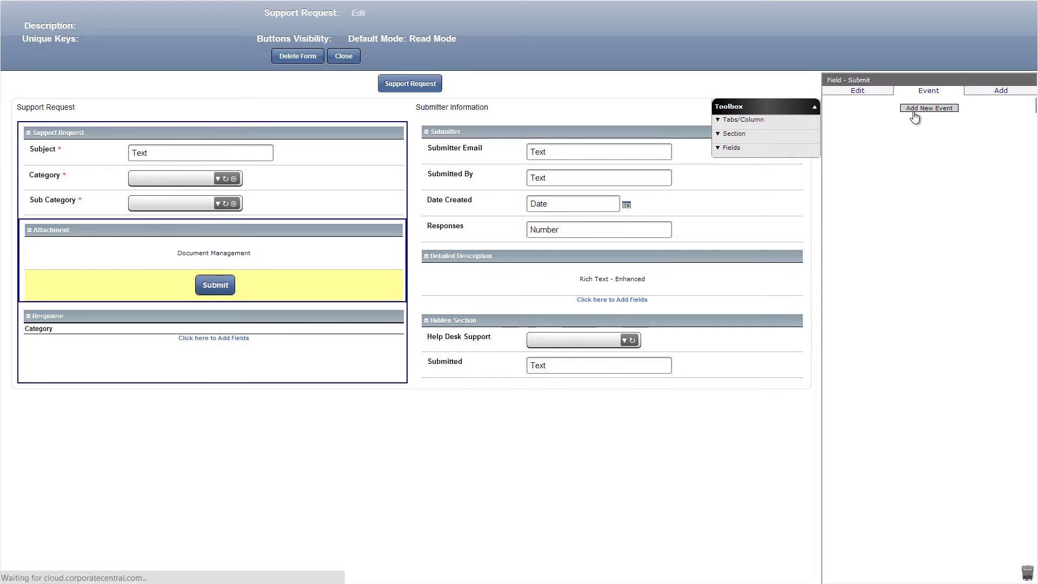
click(914, 121)
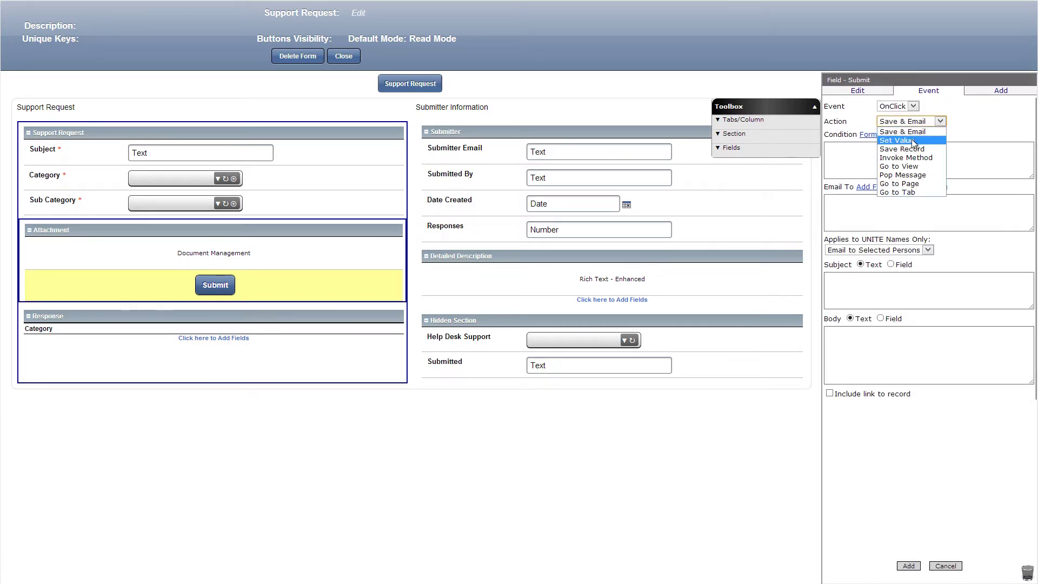
click(898, 140)
click(880, 203)
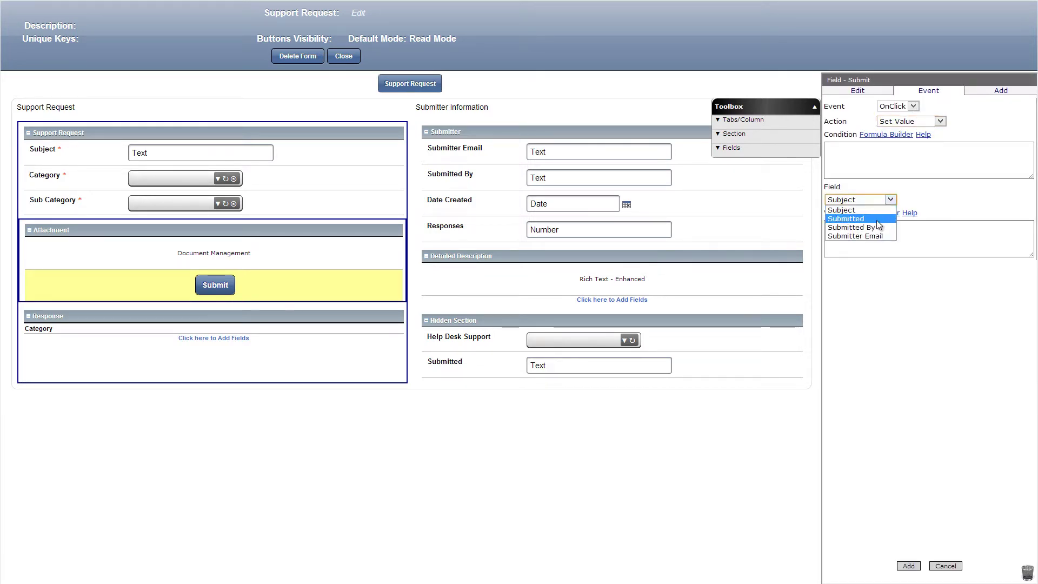
click(881, 218)
click(875, 236)
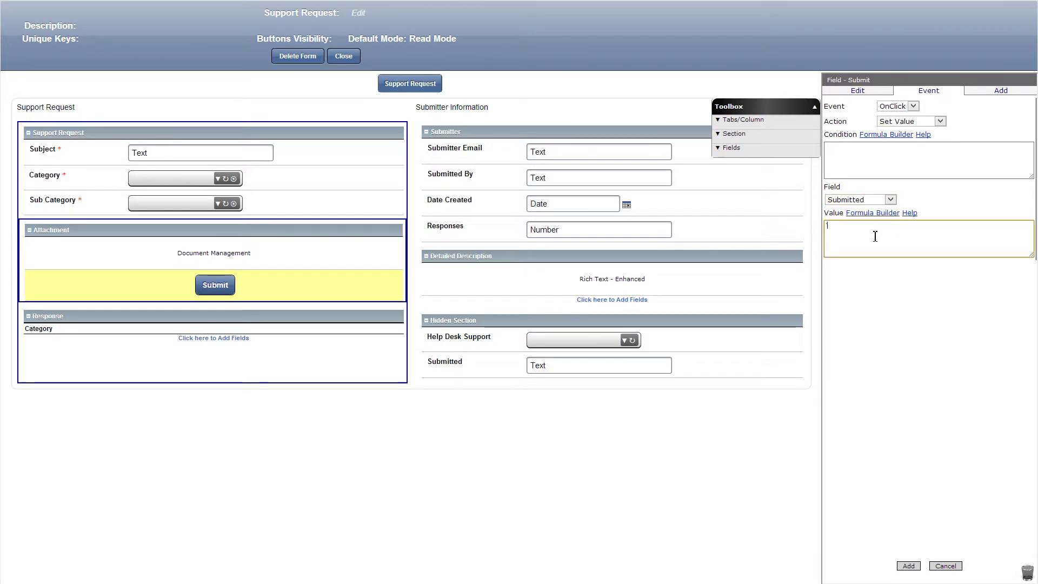
text('True')
click(899, 567)
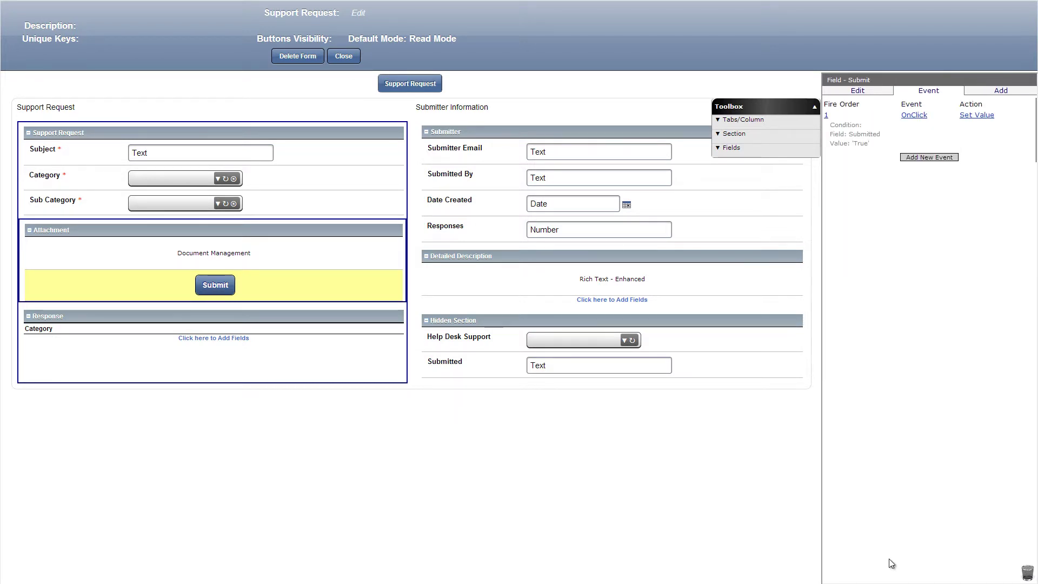
- Add an OnClick Save & Email event emailing [Help Desk Support], subject 'A new support request has been submitted', body from the Subject field, with record link included
click(920, 161)
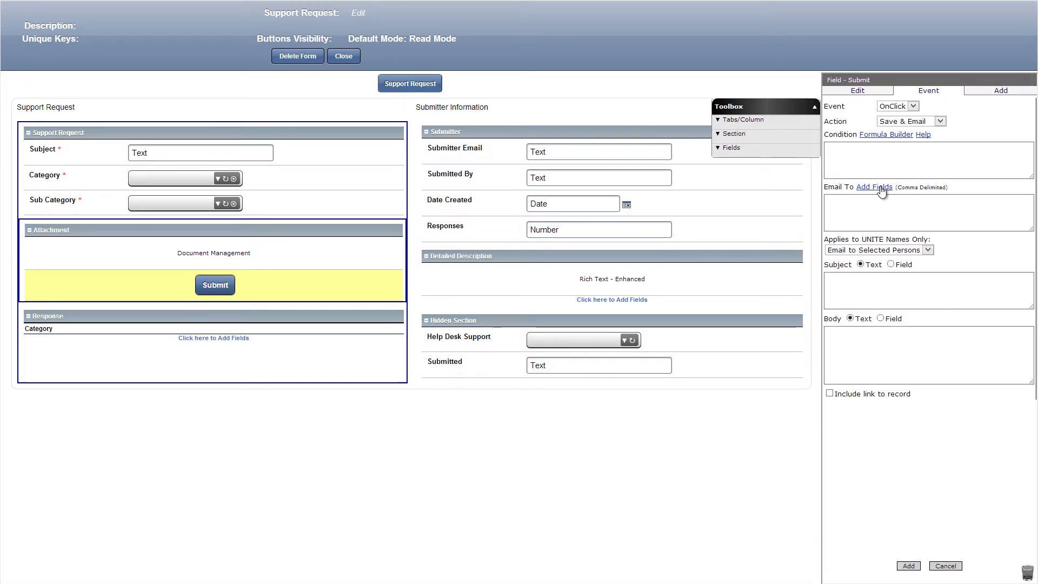
click(874, 187)
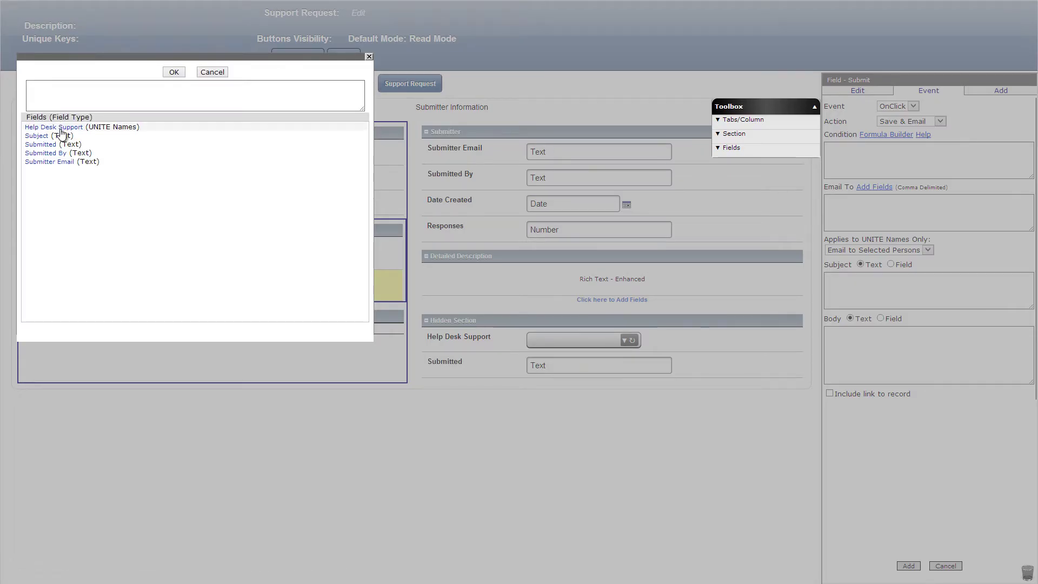
click(59, 129)
click(174, 73)
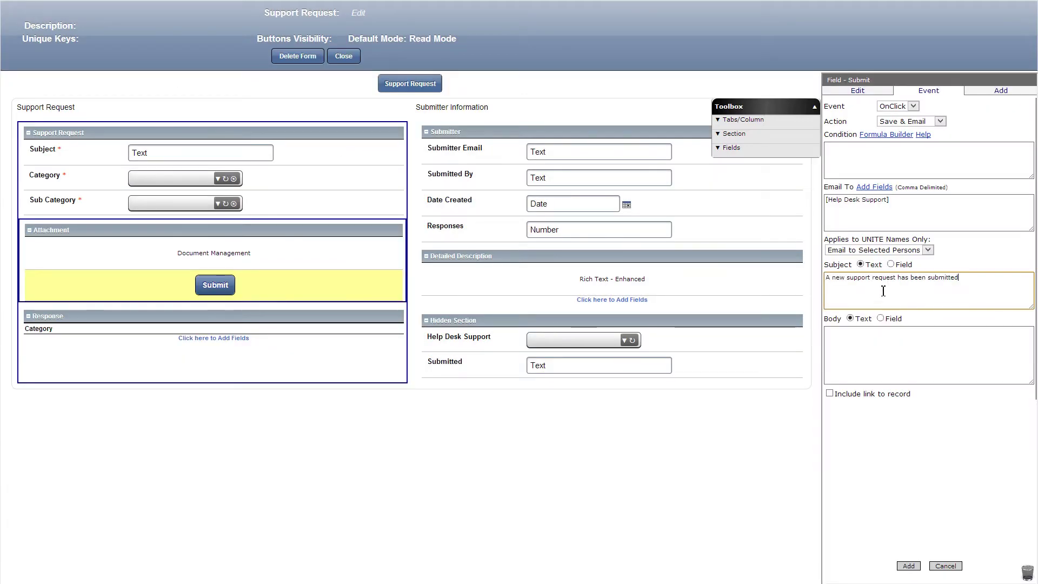
click(881, 319)
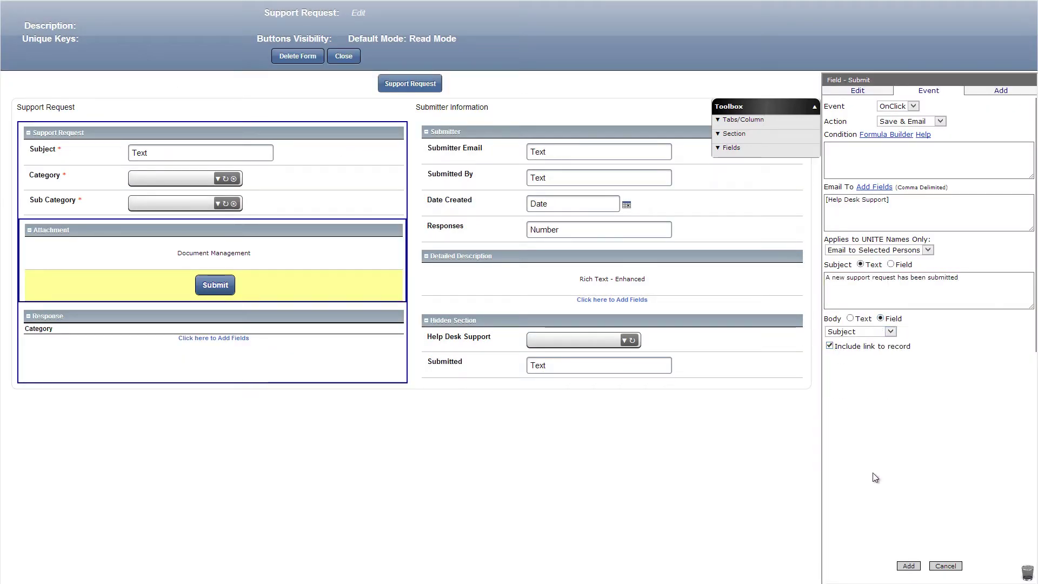
click(907, 566)
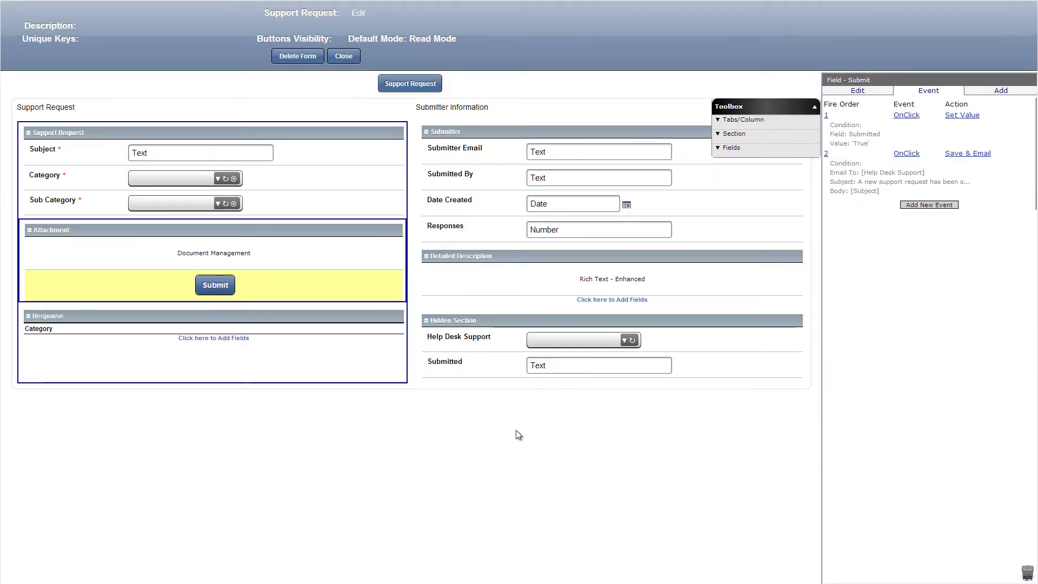
- Turn off Criteria Based for the Response section and enable its visibility control with the formula [Submitted] == 'True'
click(249, 323)
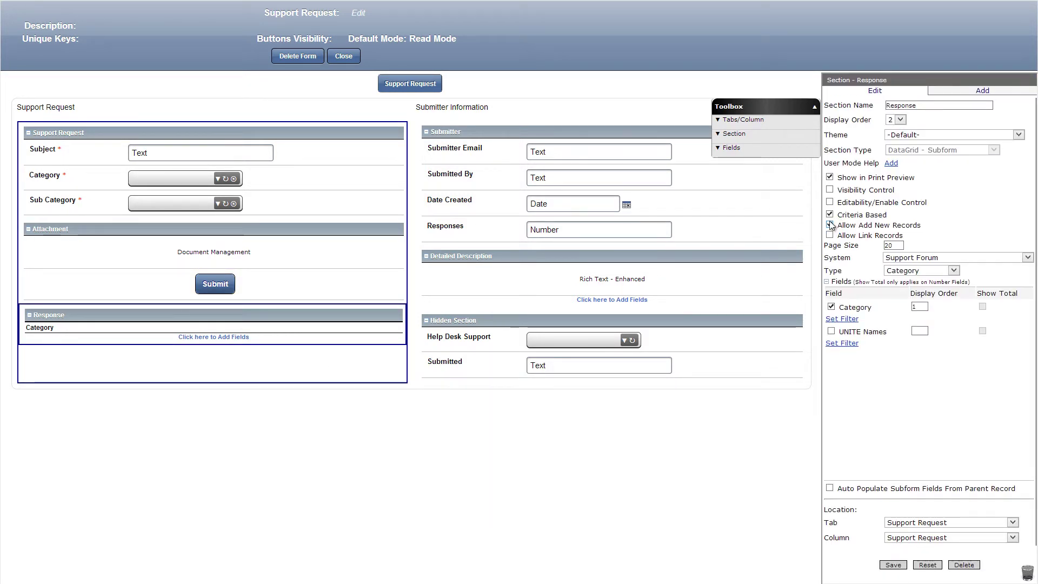
click(830, 190)
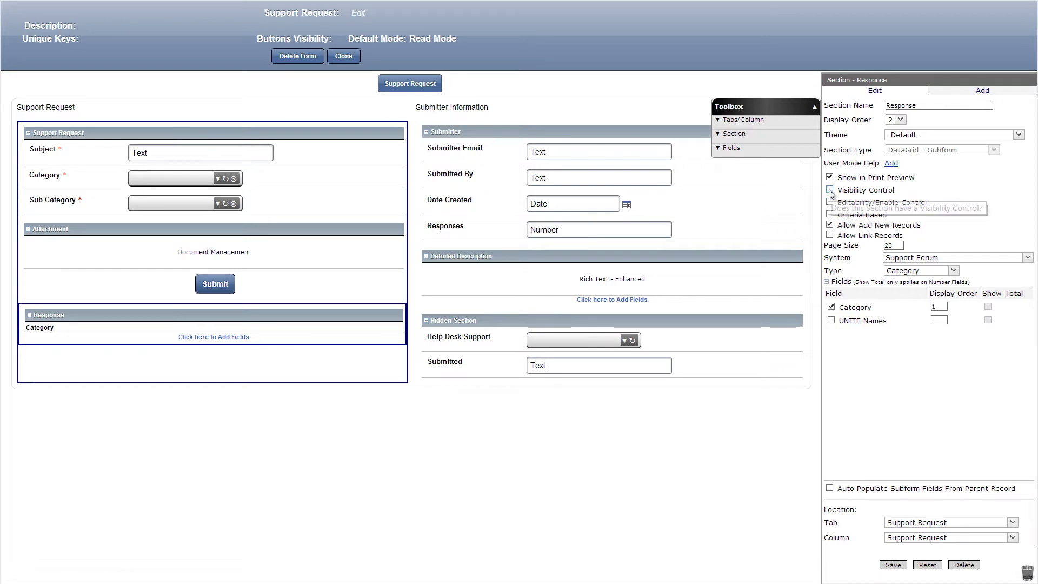
click(844, 204)
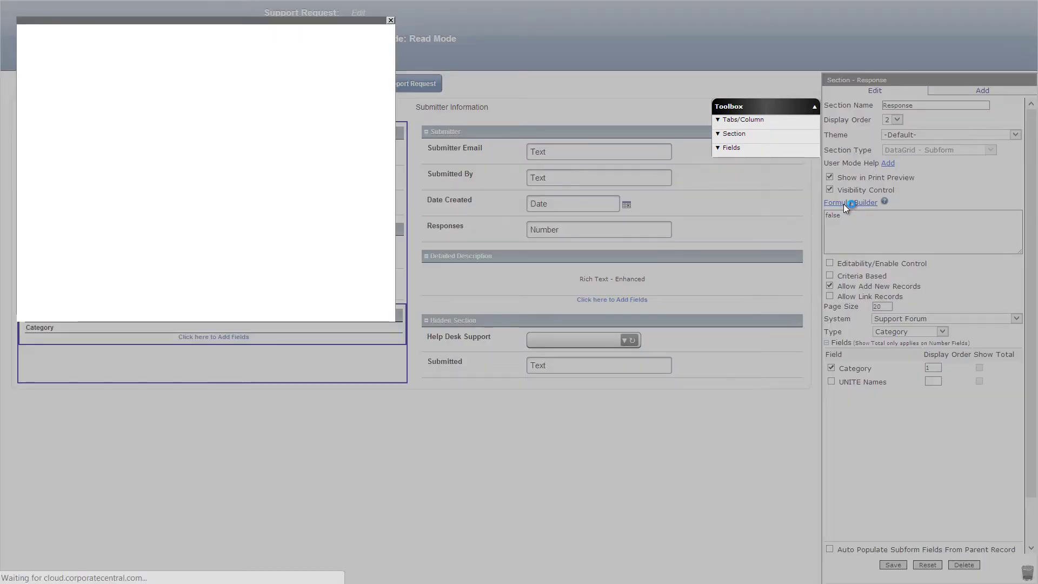
click(213, 201)
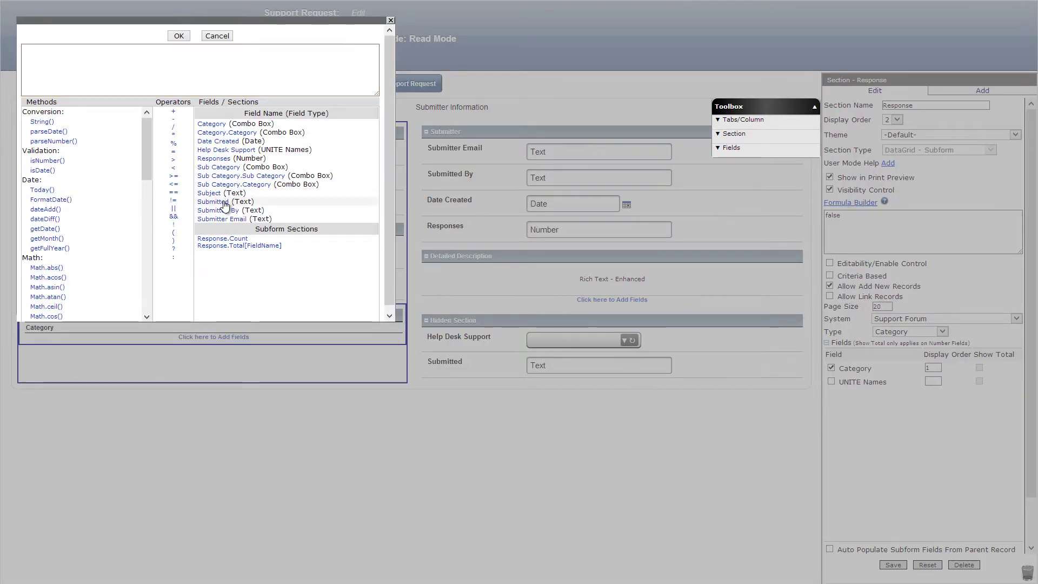
click(182, 192)
text('T)
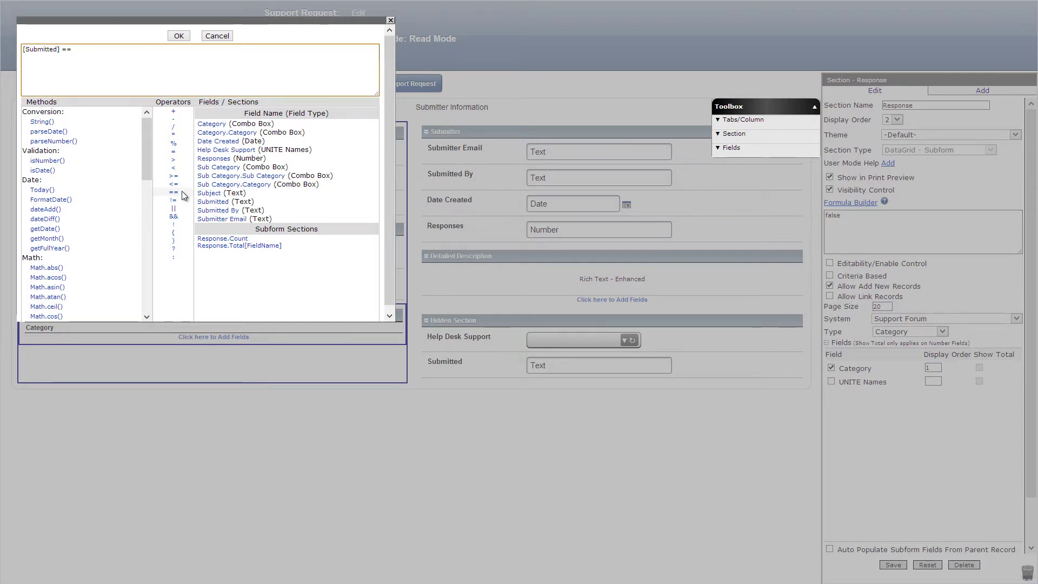
text(rue)
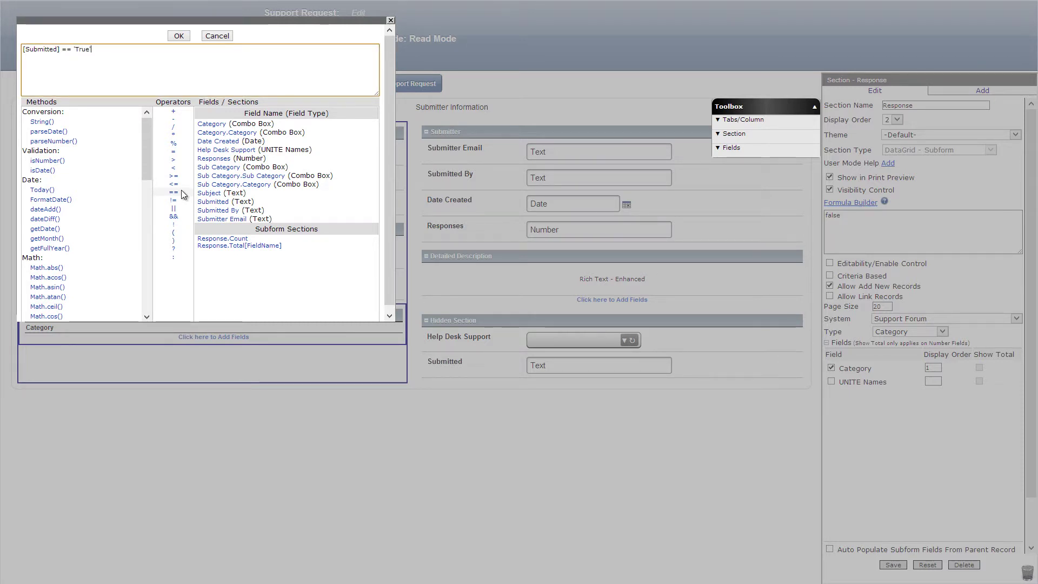
click(179, 37)
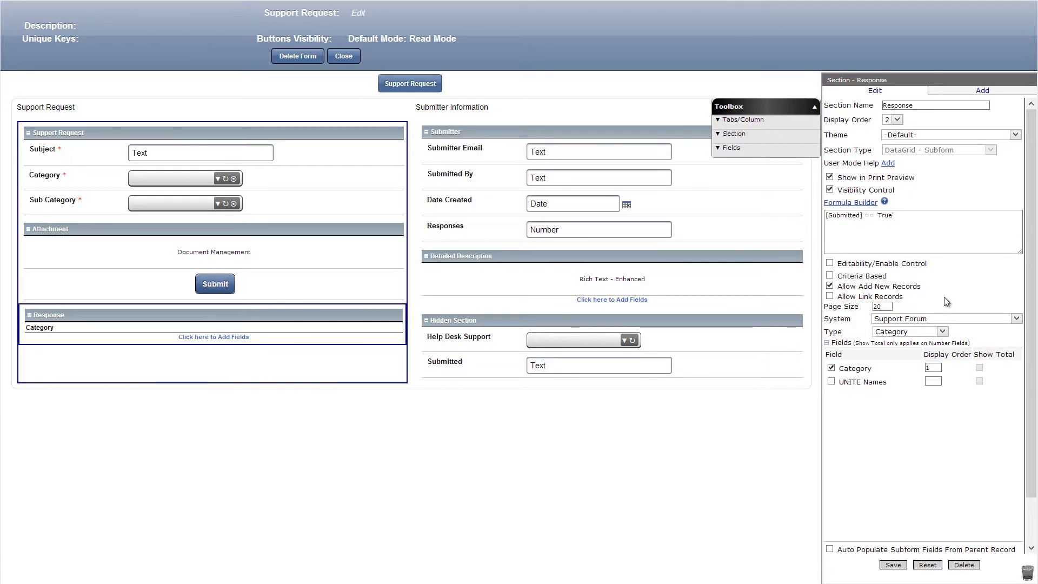
- Set the Response section's type to Response and include Response Date (display order 1), Responded By (2) and Response (3)
click(924, 336)
click(911, 347)
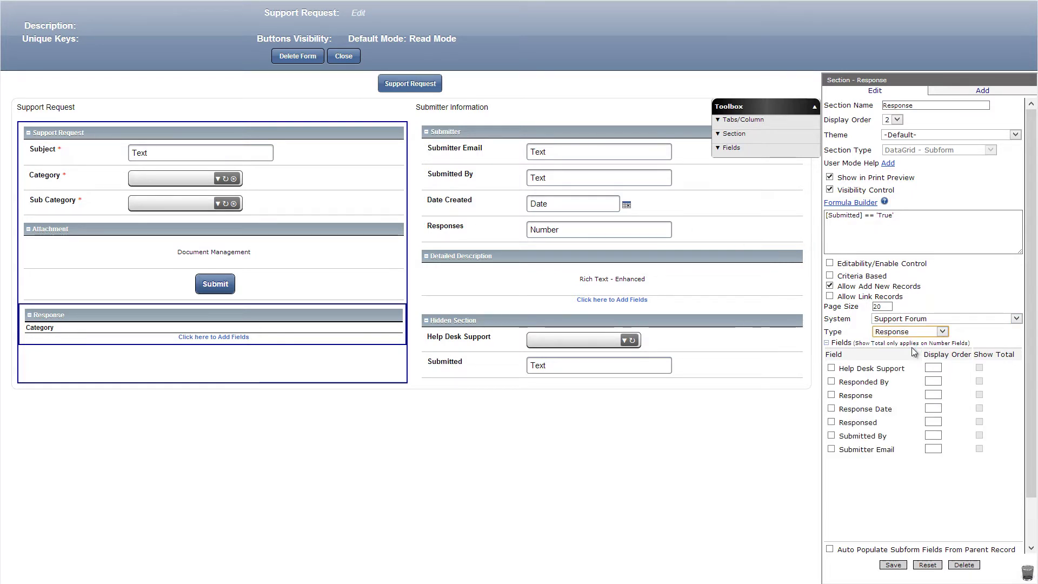
click(832, 381)
click(832, 395)
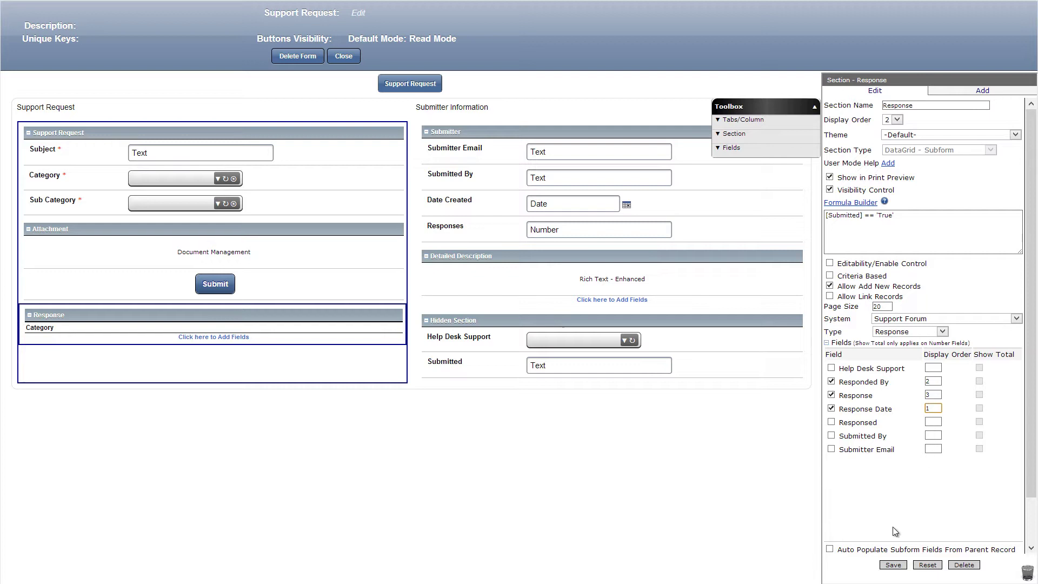
- Auto populate the subform's Submitted By and Submitter Email fields from the parent record's matching fields and save the Response section
click(830, 549)
scroll(919, 476, down, 4)
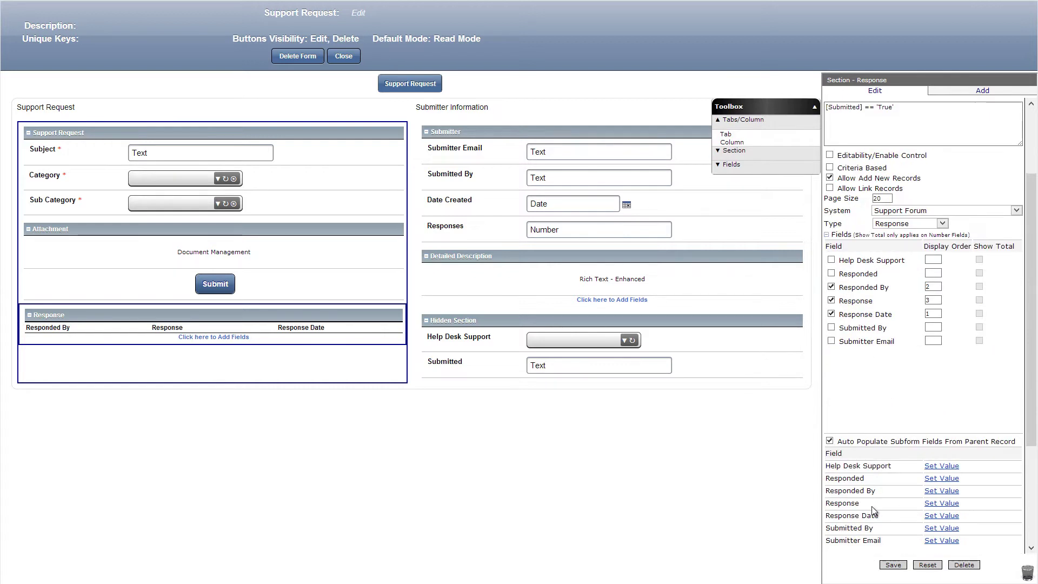
click(947, 422)
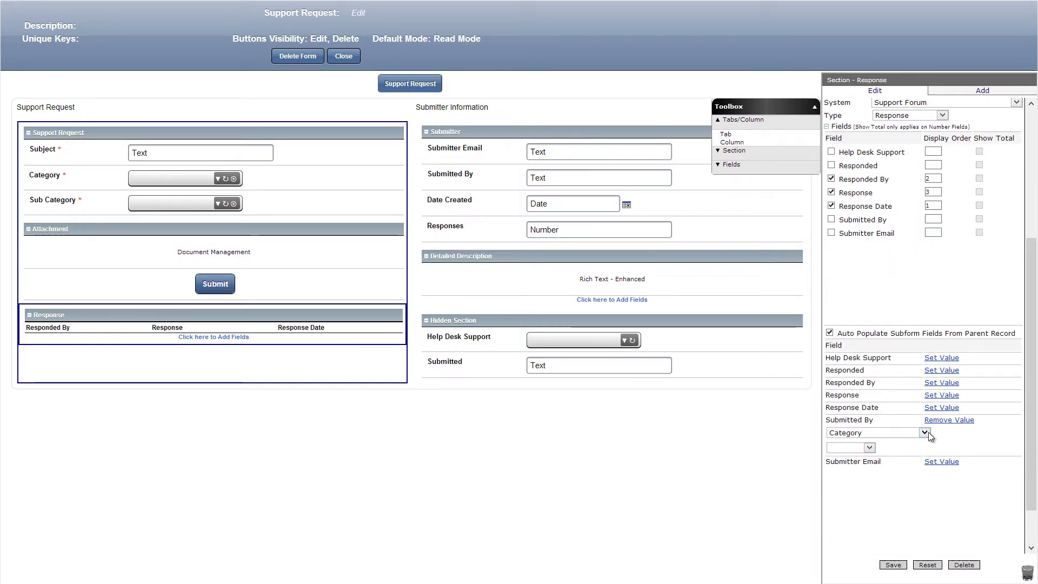
click(924, 433)
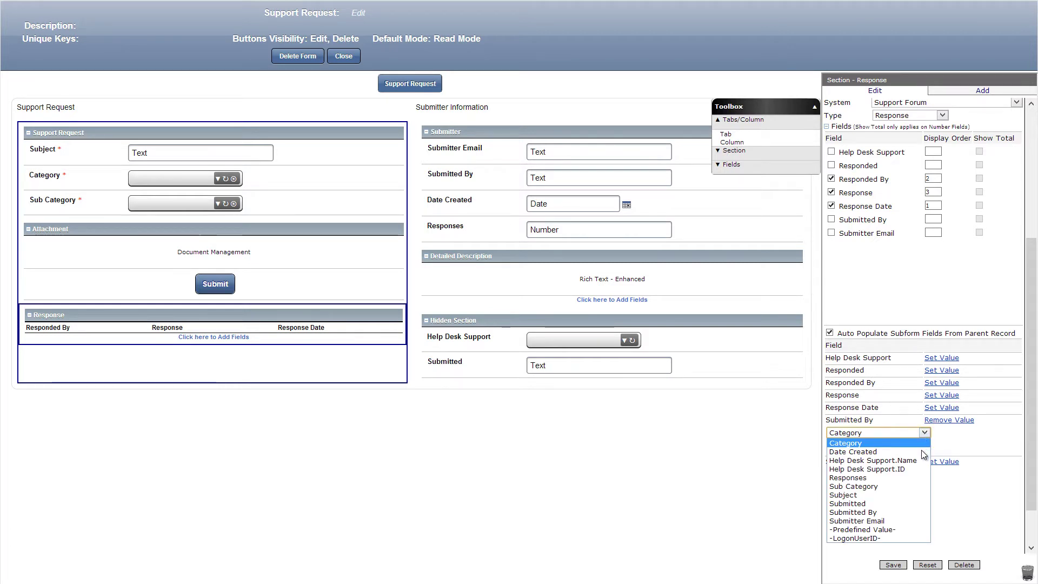
click(889, 512)
click(941, 447)
click(924, 459)
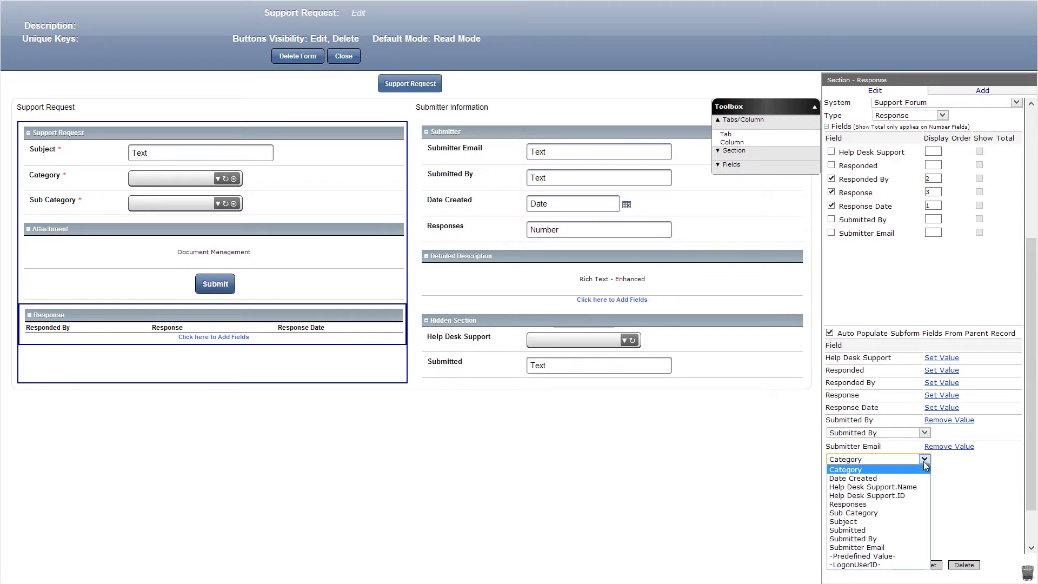
click(877, 548)
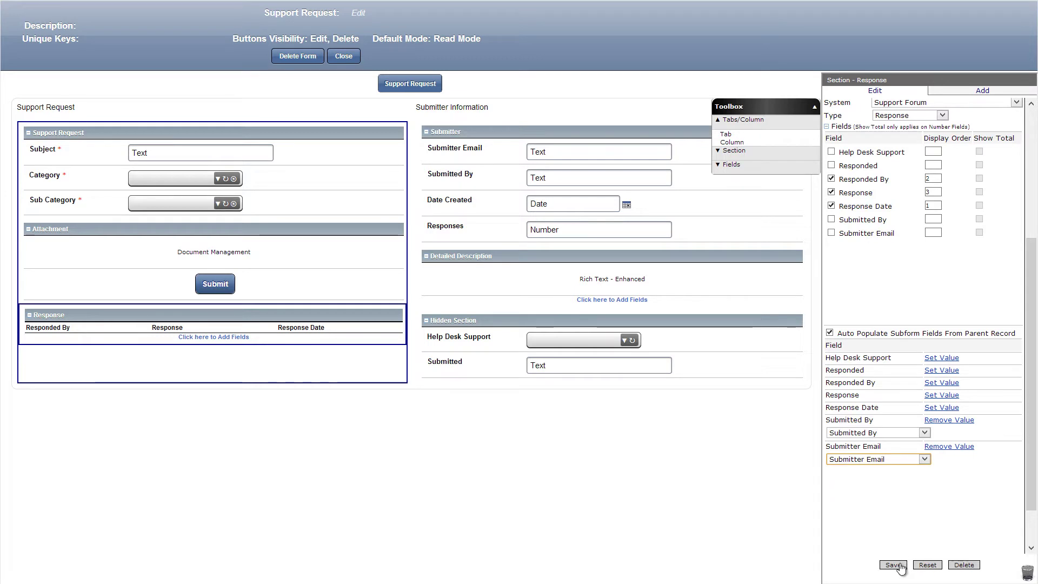
click(895, 565)
- Enable editability control with the formula false on the Submitter Email field, set its default value to getLogonUserEmail(), and save
click(675, 155)
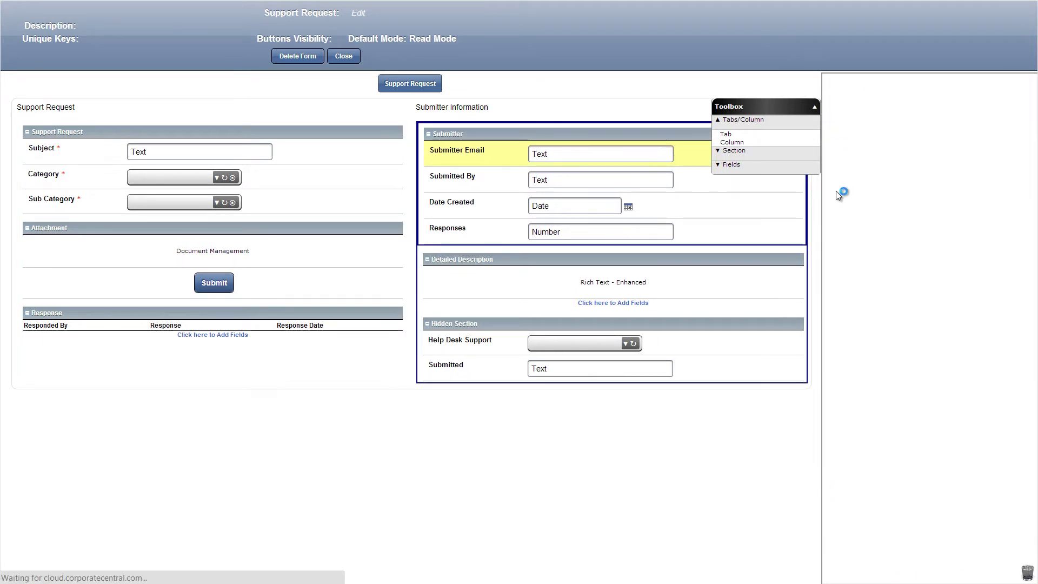
click(830, 223)
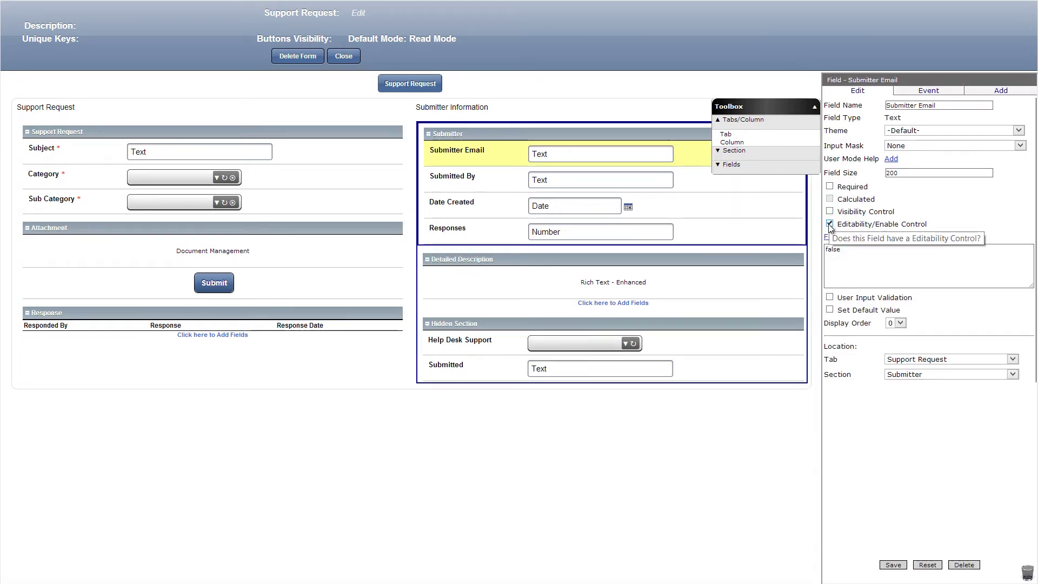
click(830, 310)
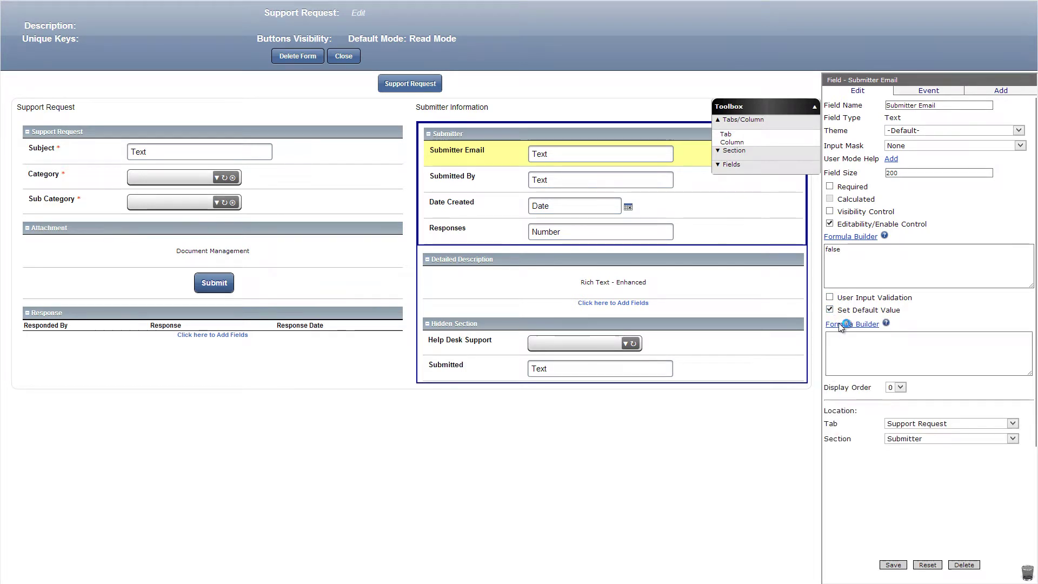
click(841, 324)
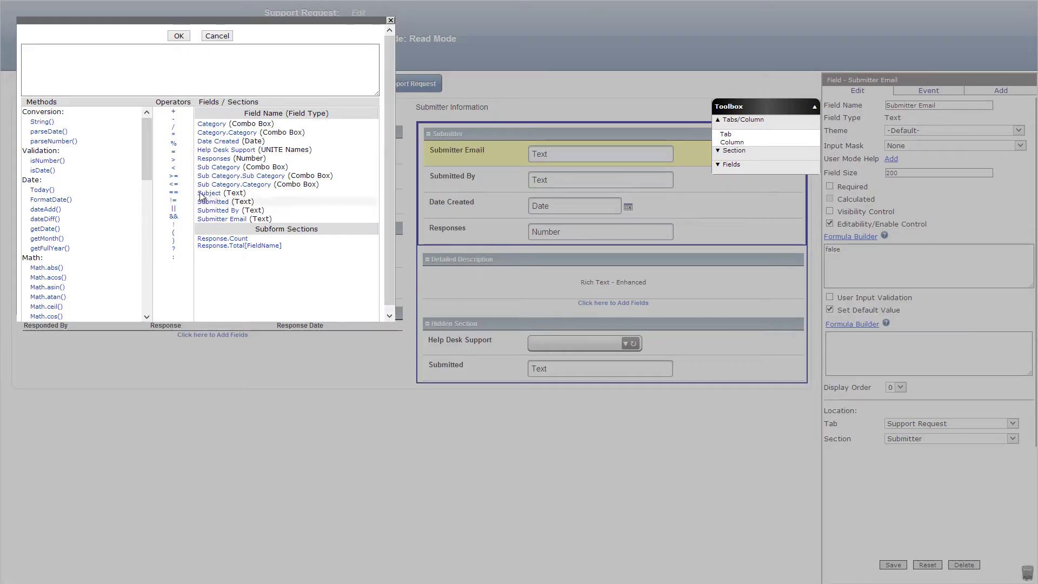
scroll(151, 225, down, 15)
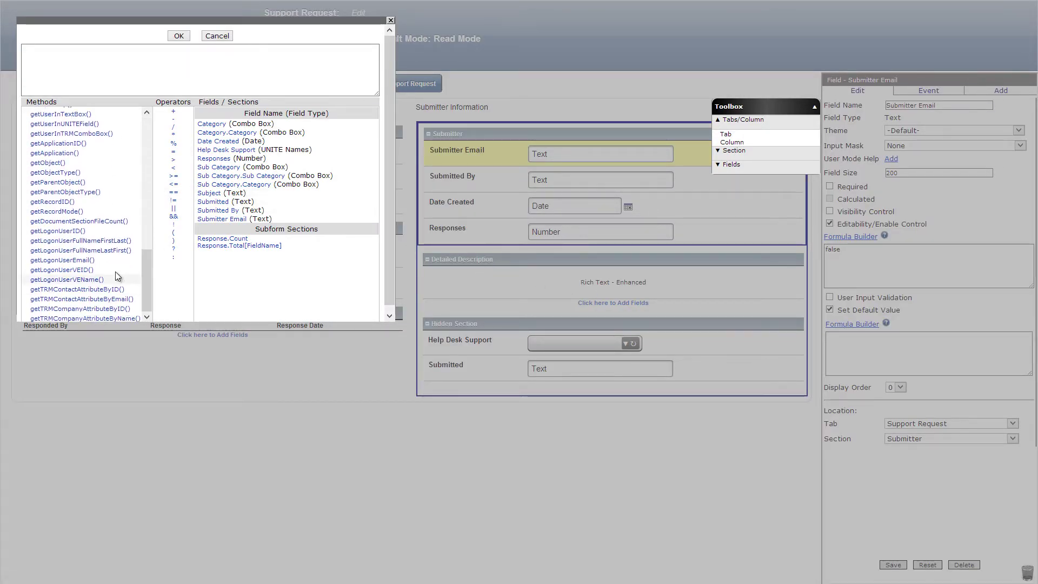
click(62, 260)
click(179, 35)
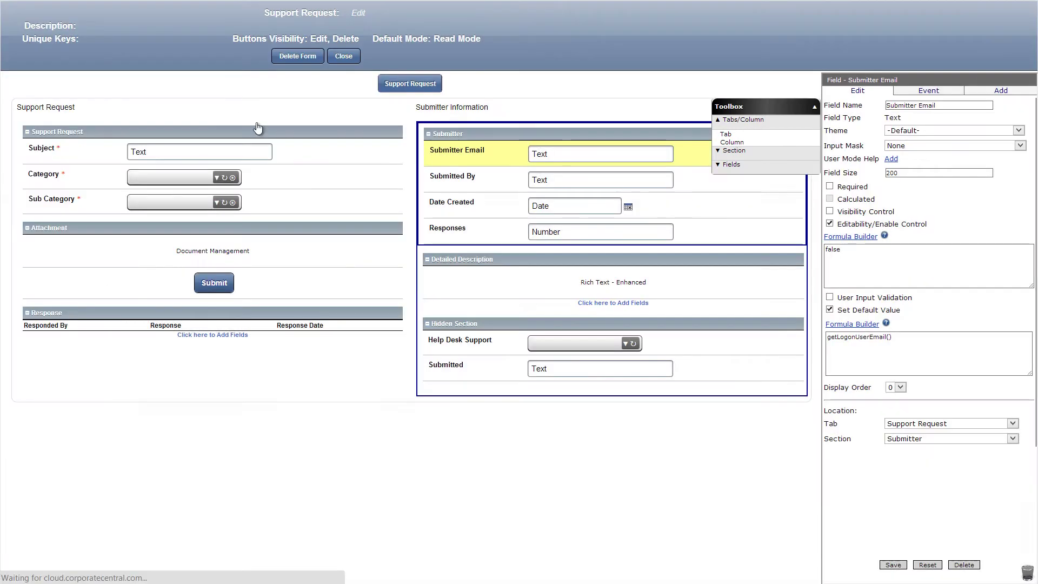
click(893, 565)
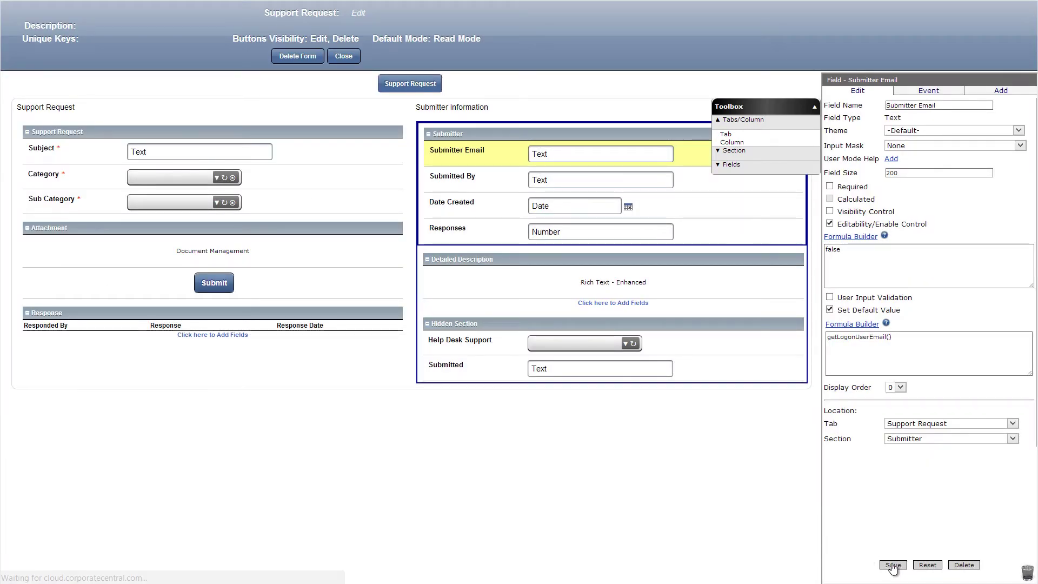
- Set the Submitted By field's default value to getLogonUserFullNameFirstLast(), enable editability control with the formula false, and save
click(477, 187)
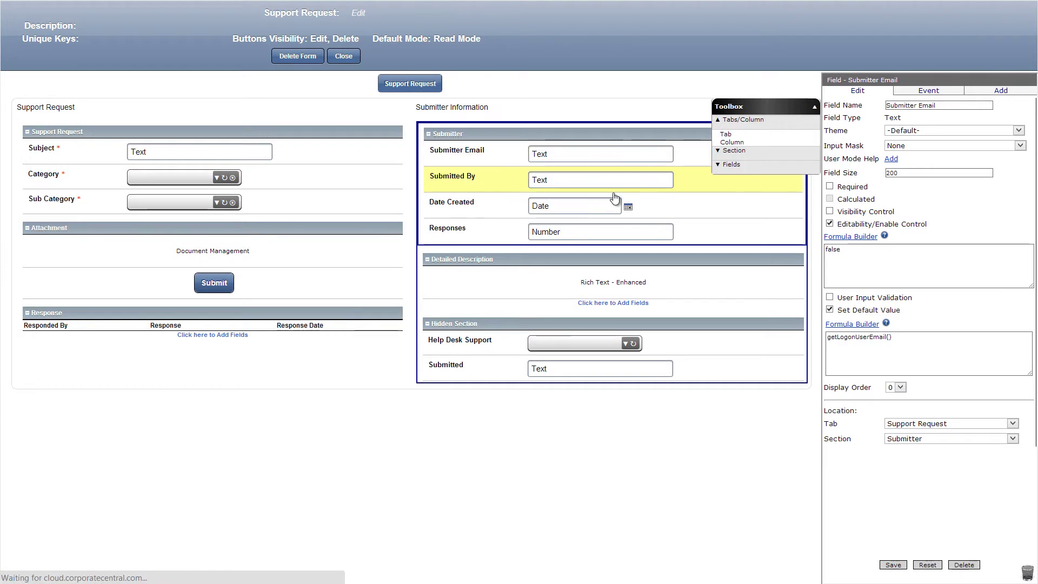
click(830, 248)
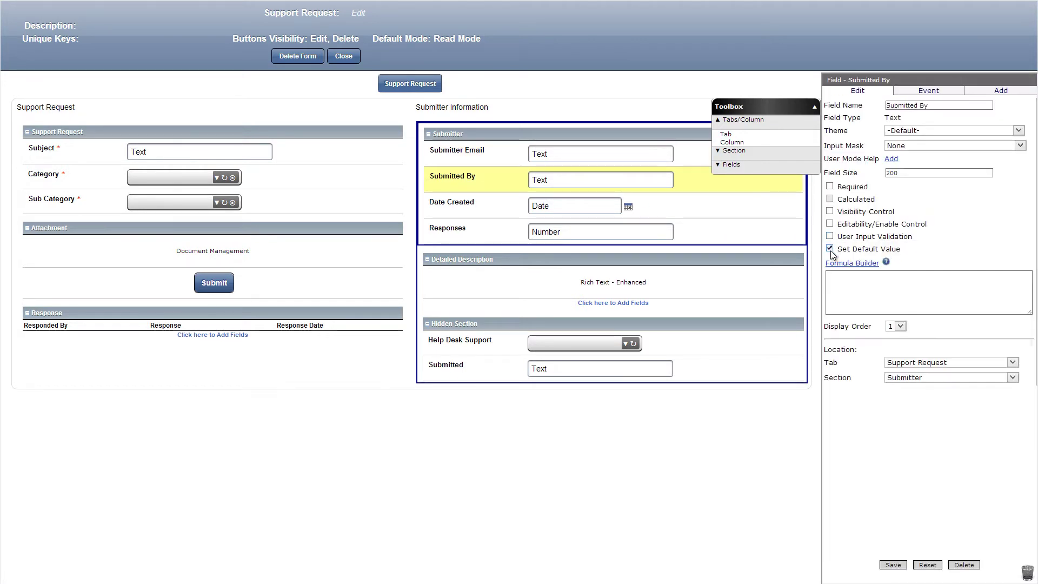
click(836, 263)
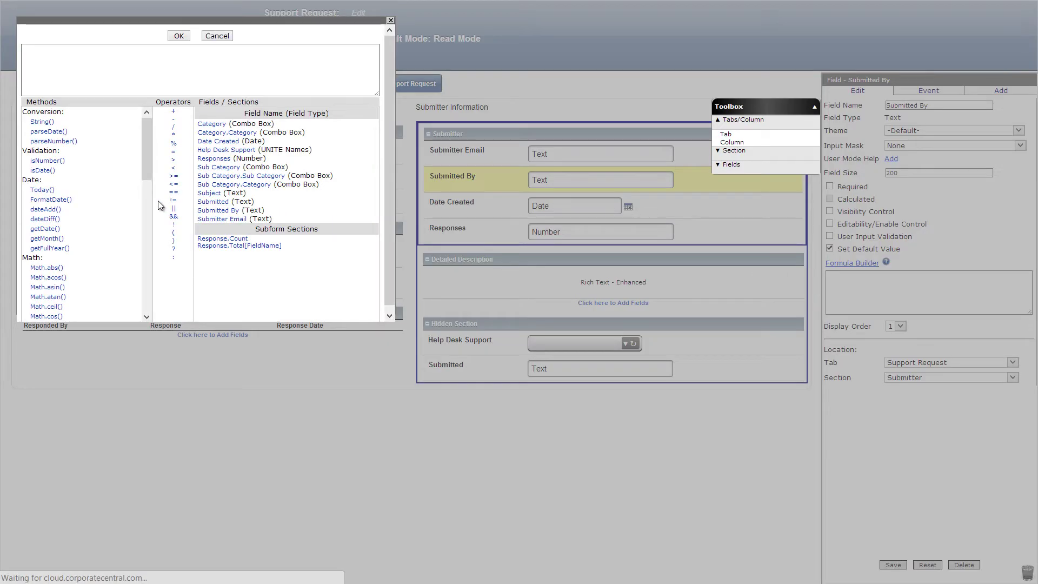
scroll(151, 180, down, 15)
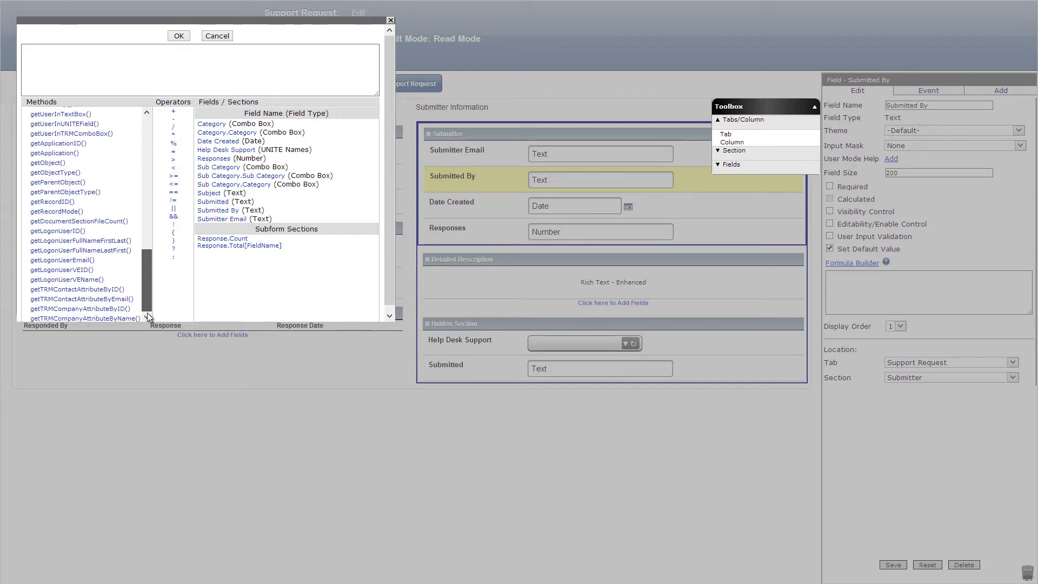
click(116, 240)
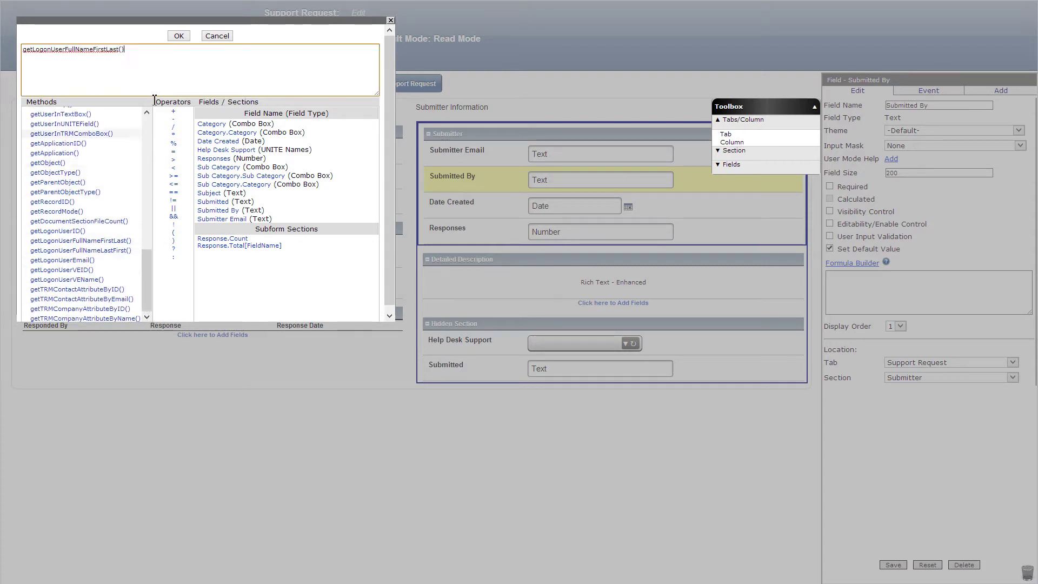
click(181, 37)
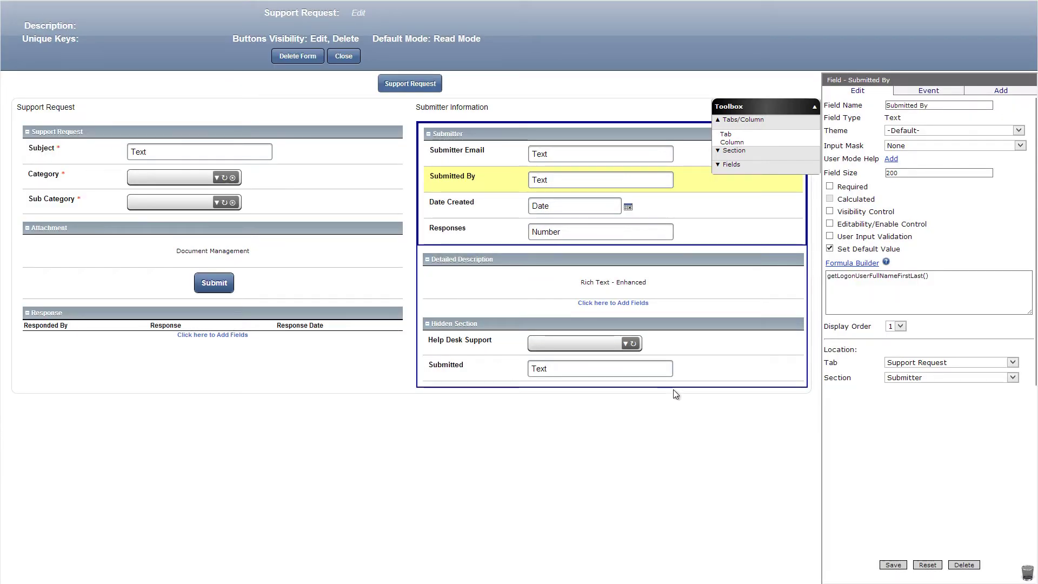
click(831, 223)
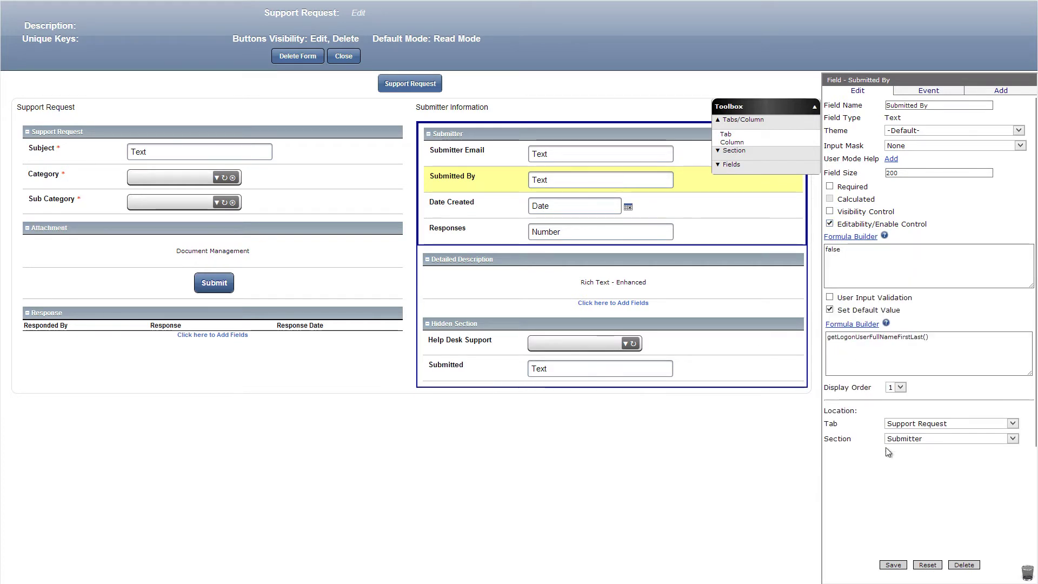
click(893, 565)
- Make the Date Created field calculated with the formula Today() and save it
click(709, 207)
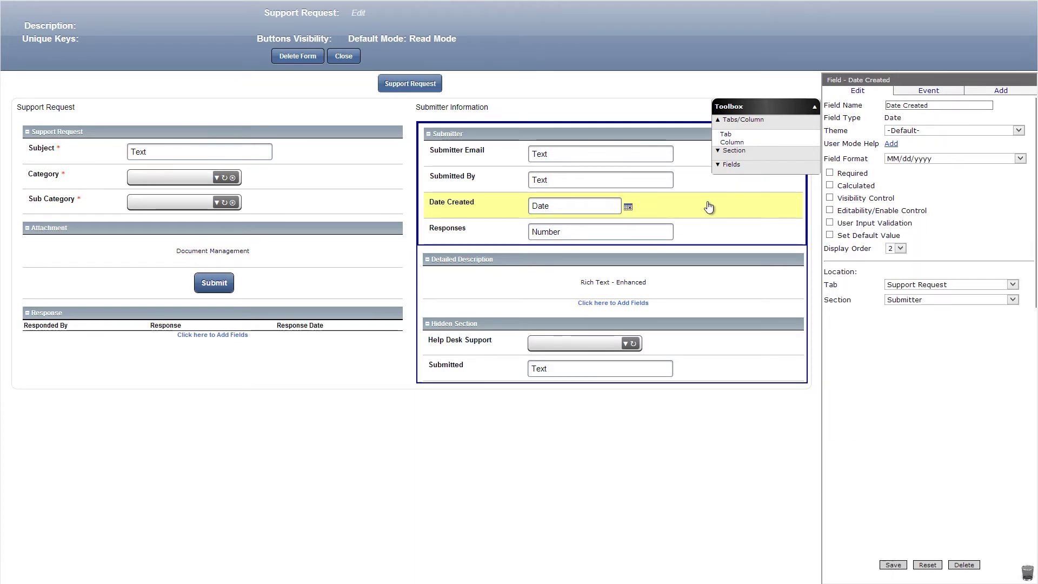
click(830, 186)
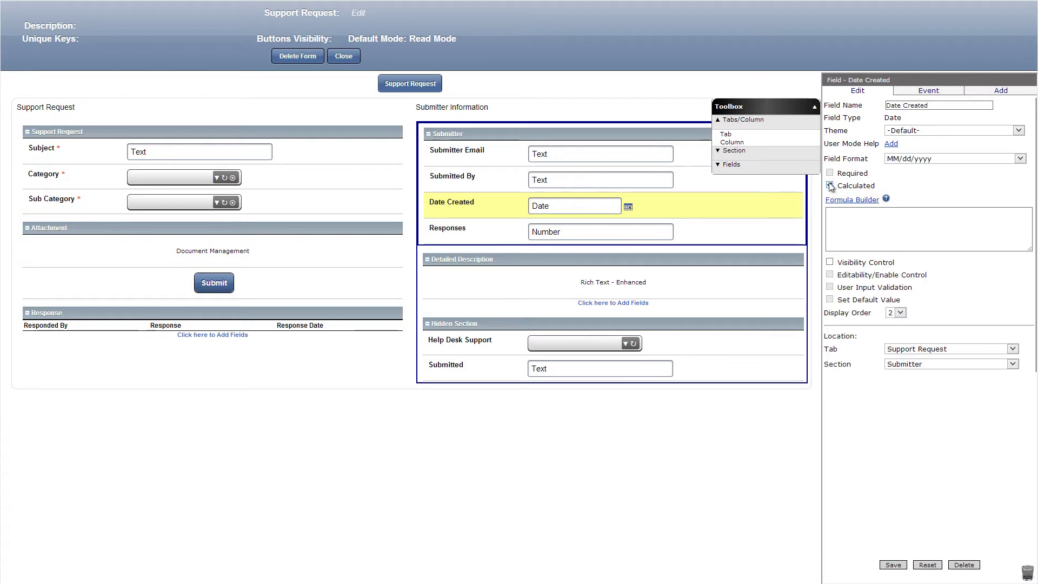
click(833, 201)
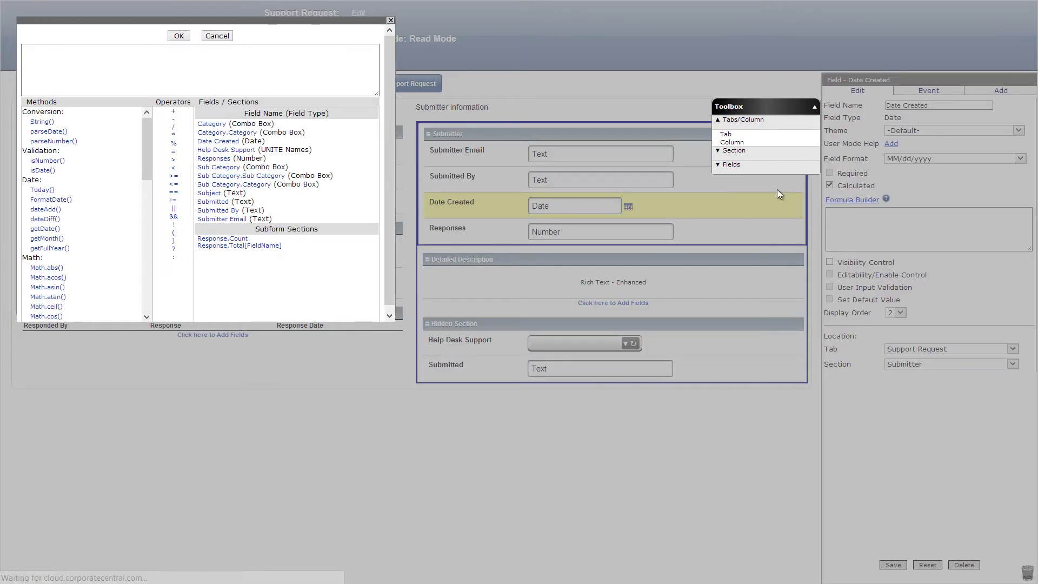
click(43, 190)
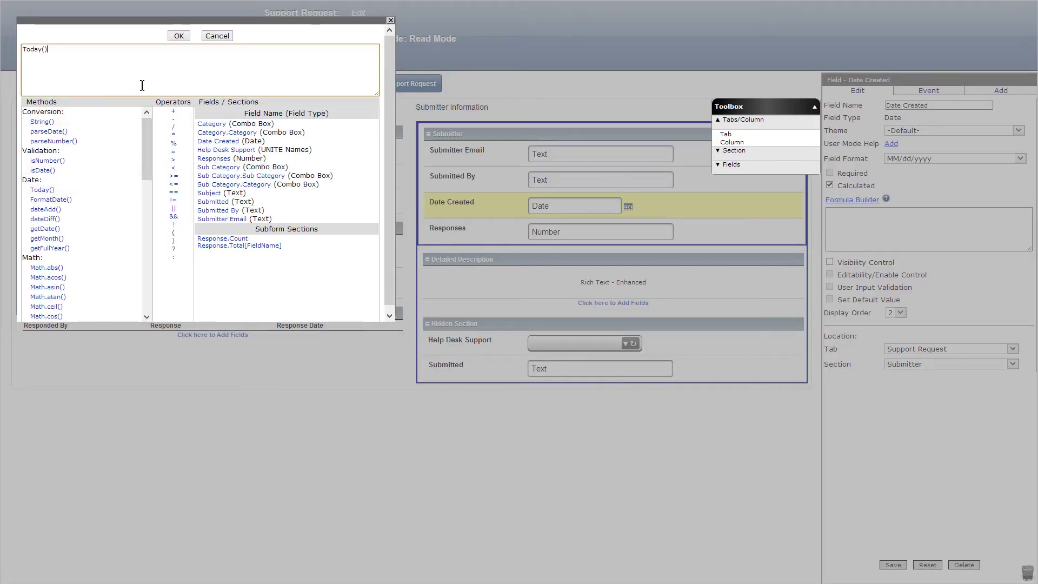
click(177, 37)
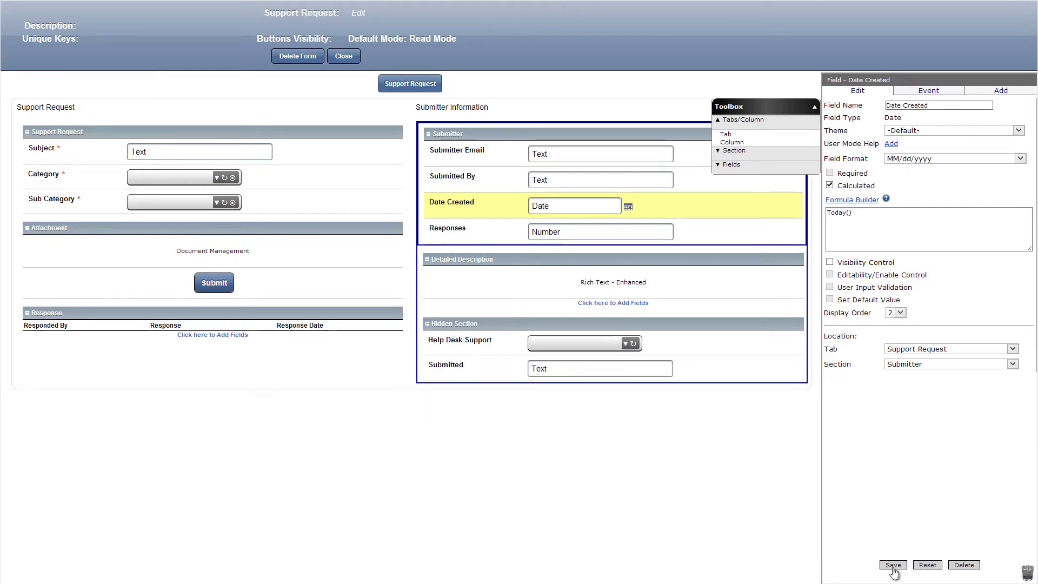
- Make the Responses field calculated with the formula [Response].Count and save it
click(703, 234)
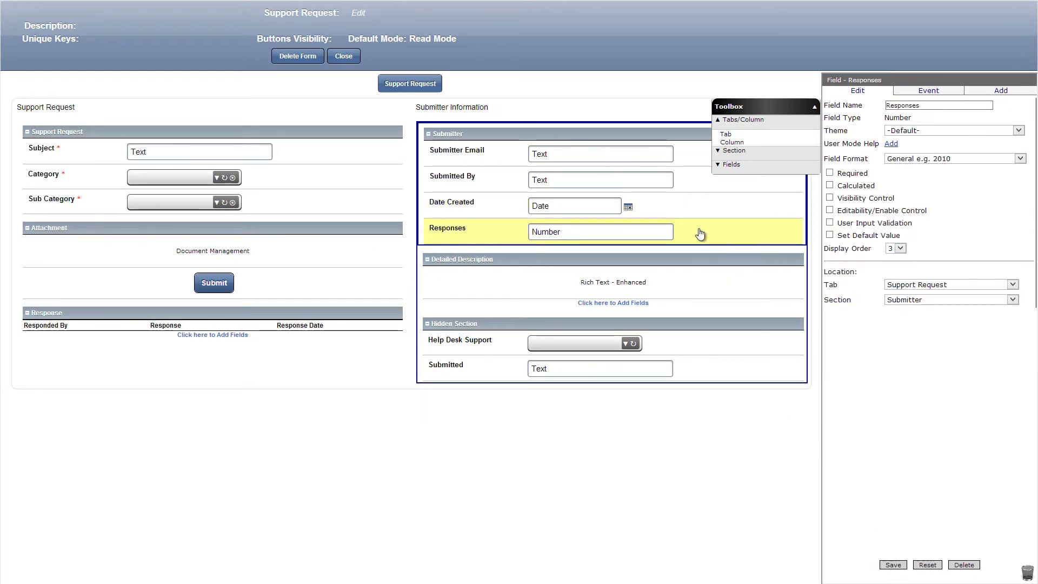
click(830, 186)
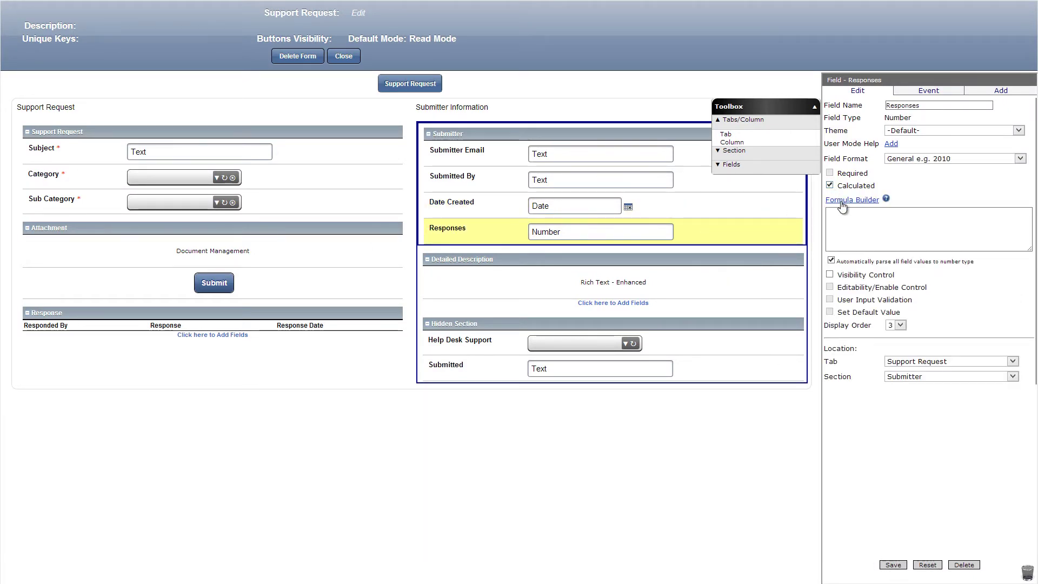
click(841, 201)
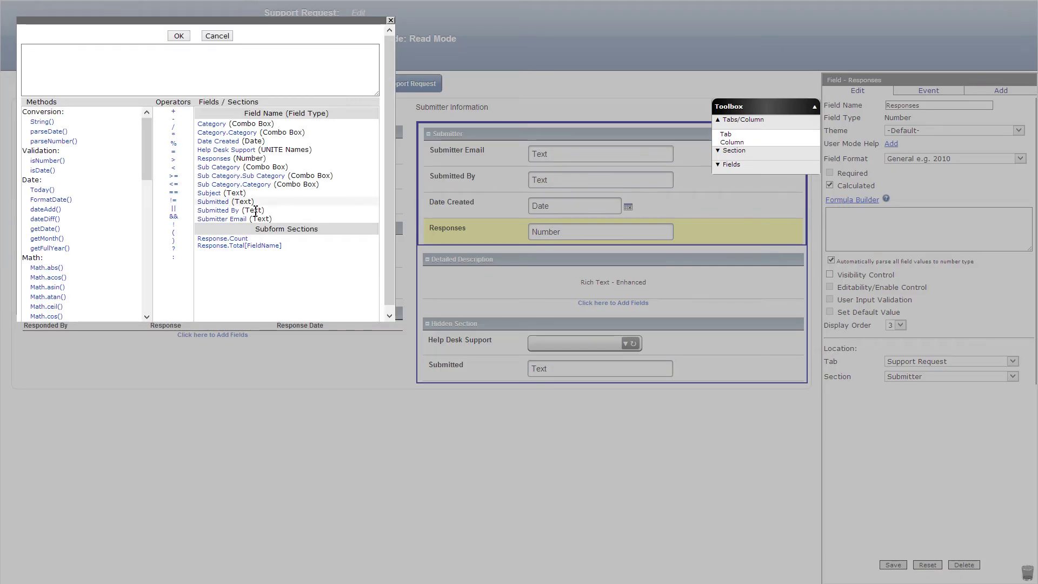
click(232, 238)
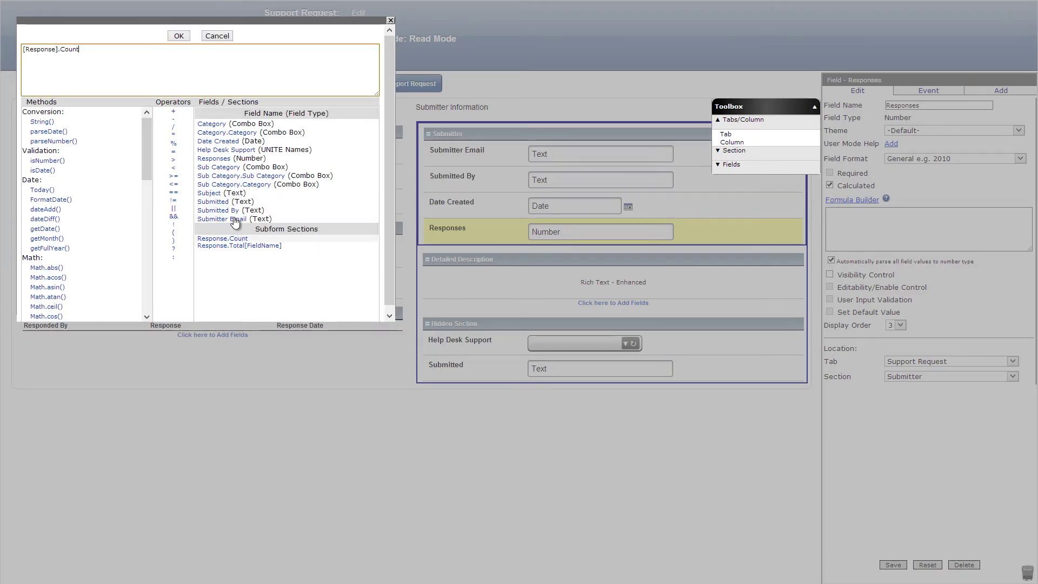
click(178, 36)
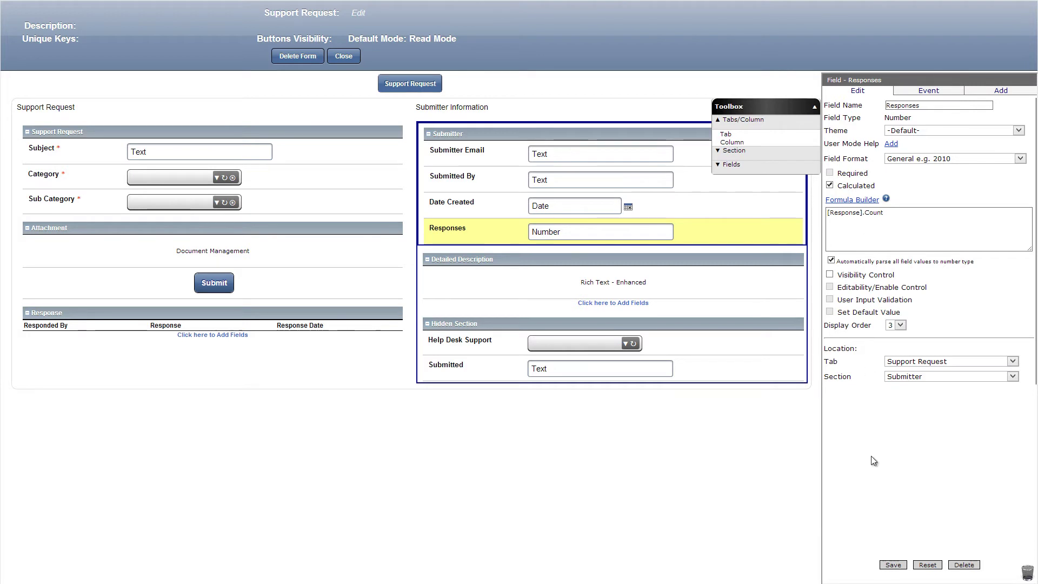
- Add the My Company group with the IT Manager contact role to the Help Desk Support field's UM groups
click(729, 352)
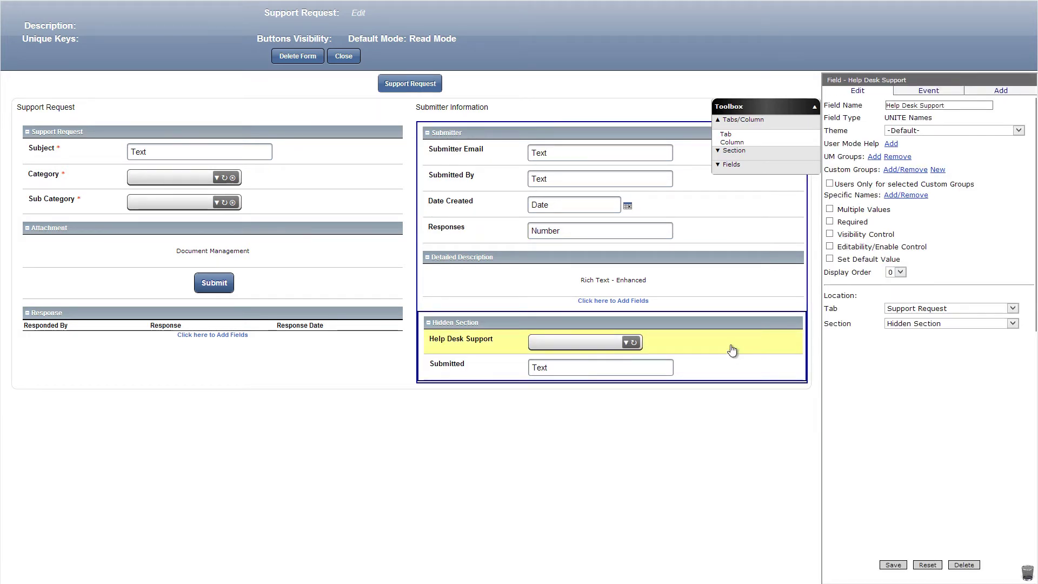
click(874, 157)
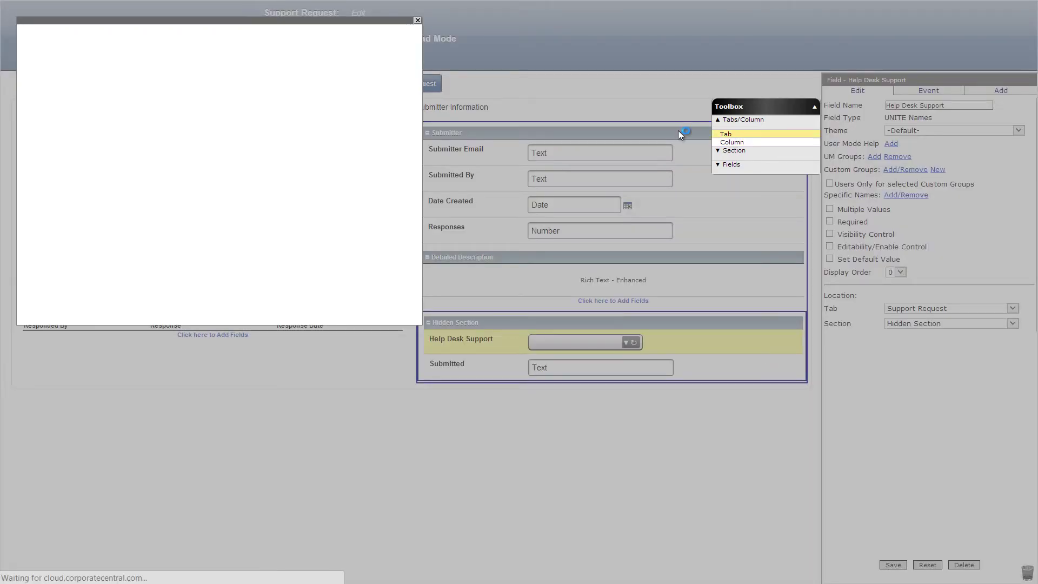
click(137, 49)
text(a)
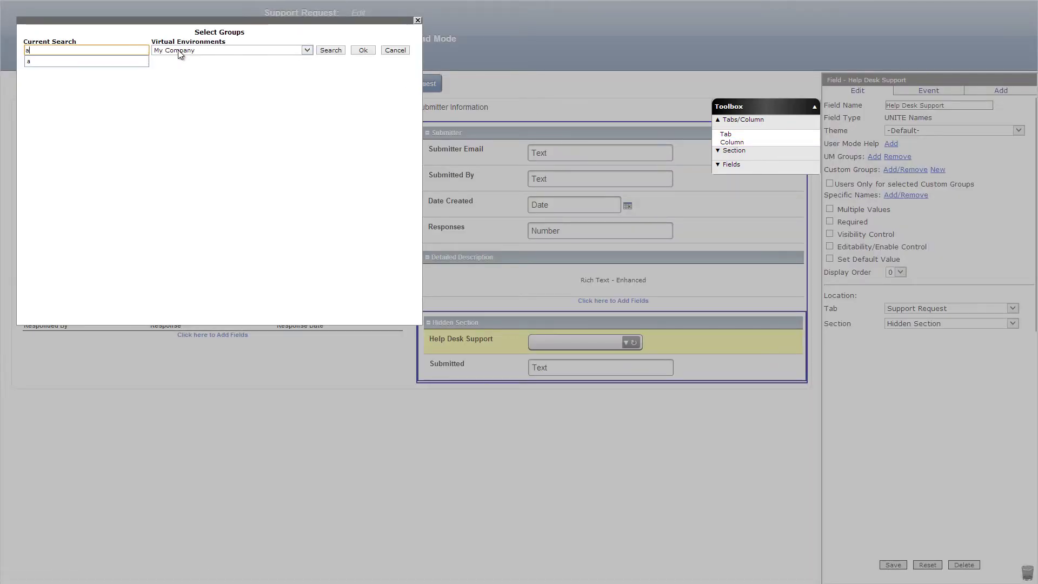
click(325, 50)
click(26, 85)
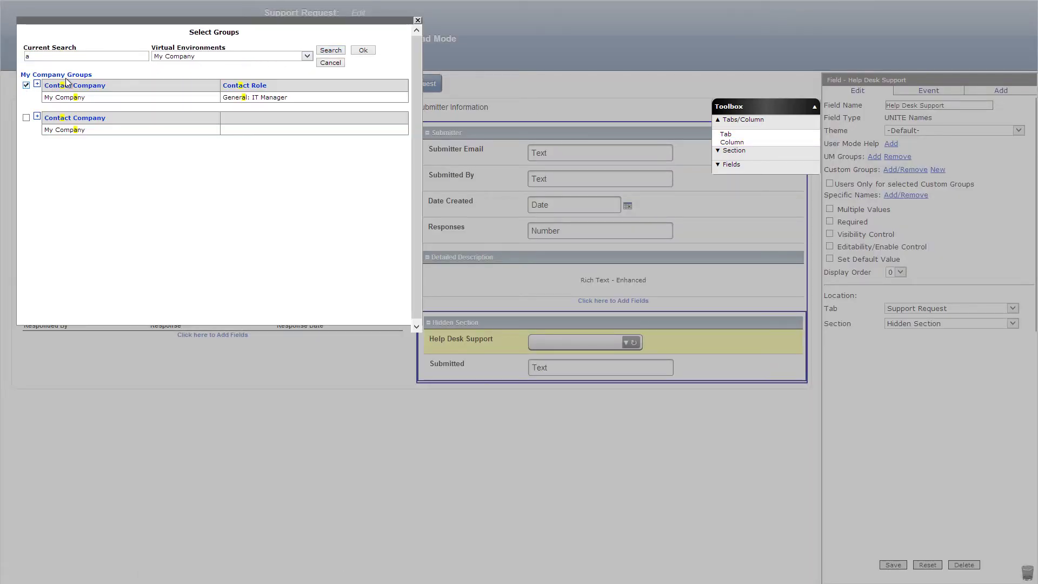
click(362, 51)
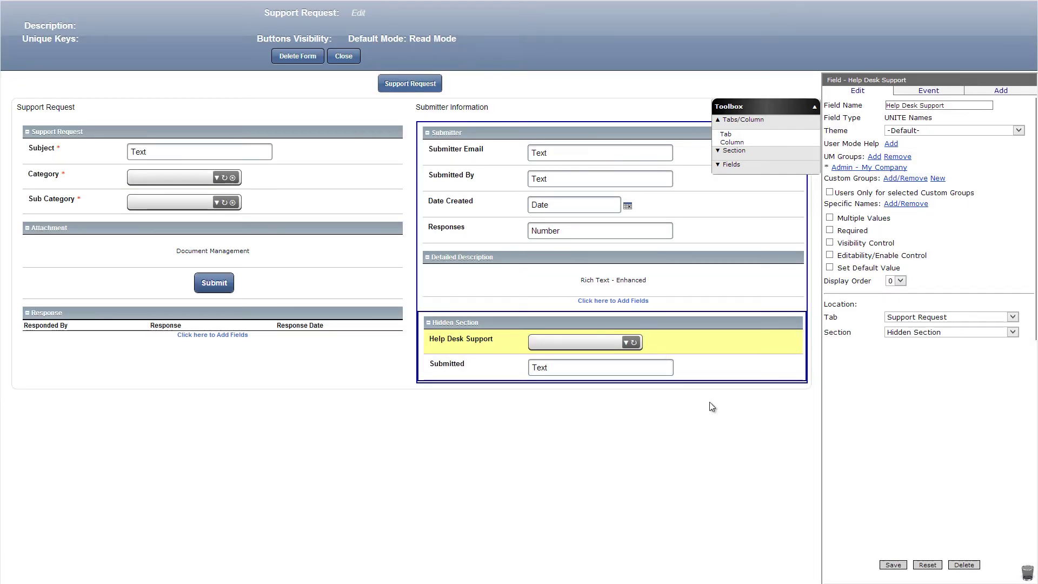
- Set the Support Request form's Edit button visibility formula to checkGroup([Help Desk Support]) and save it
click(358, 13)
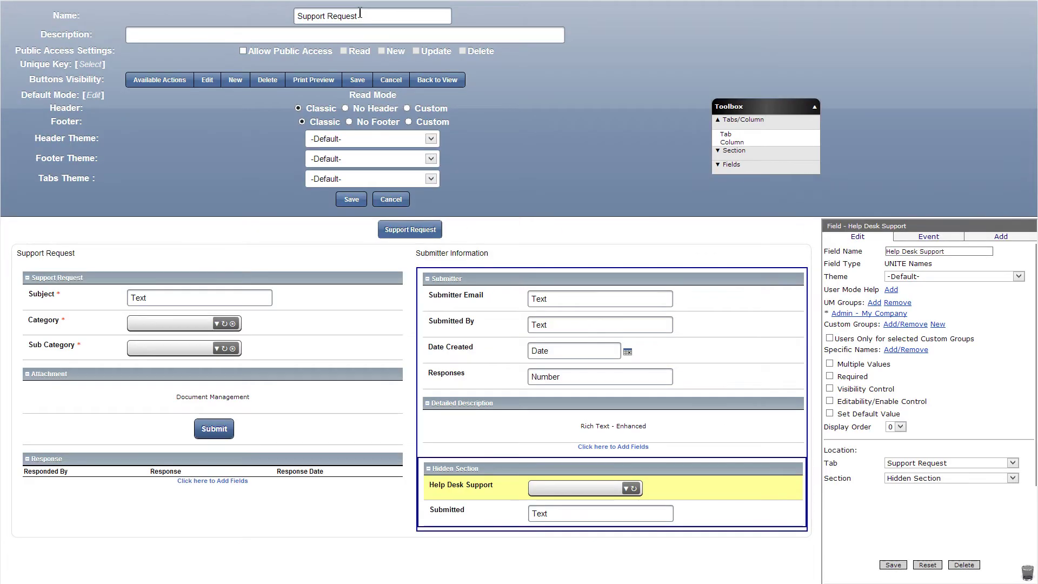
click(205, 81)
click(829, 242)
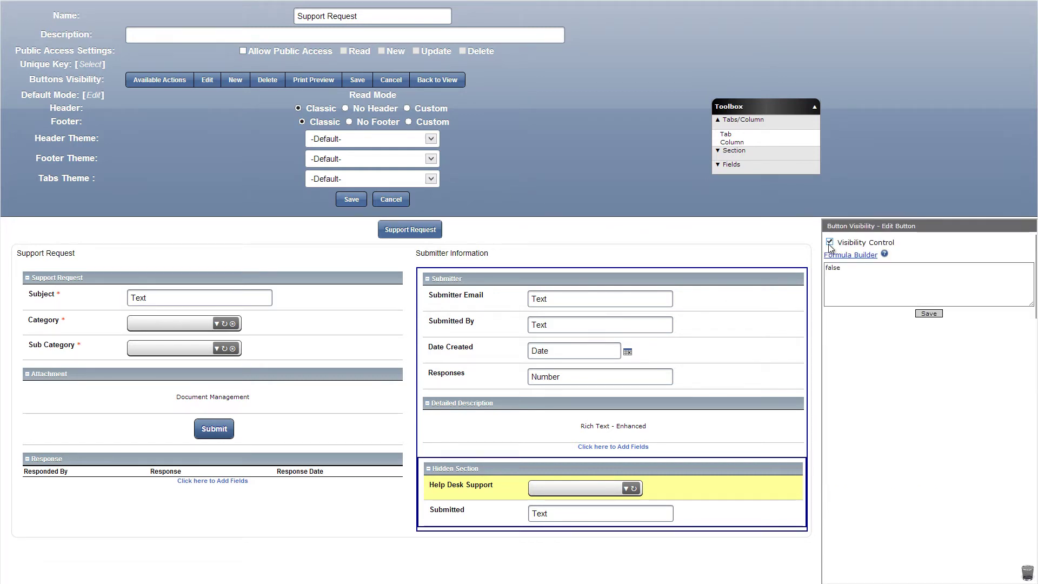
click(844, 273)
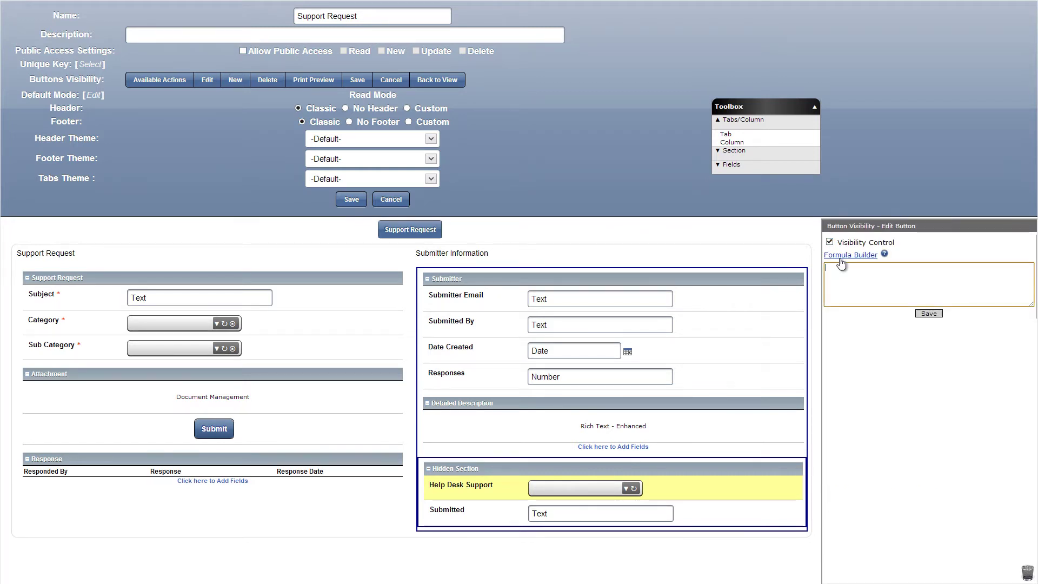
click(840, 258)
click(68, 212)
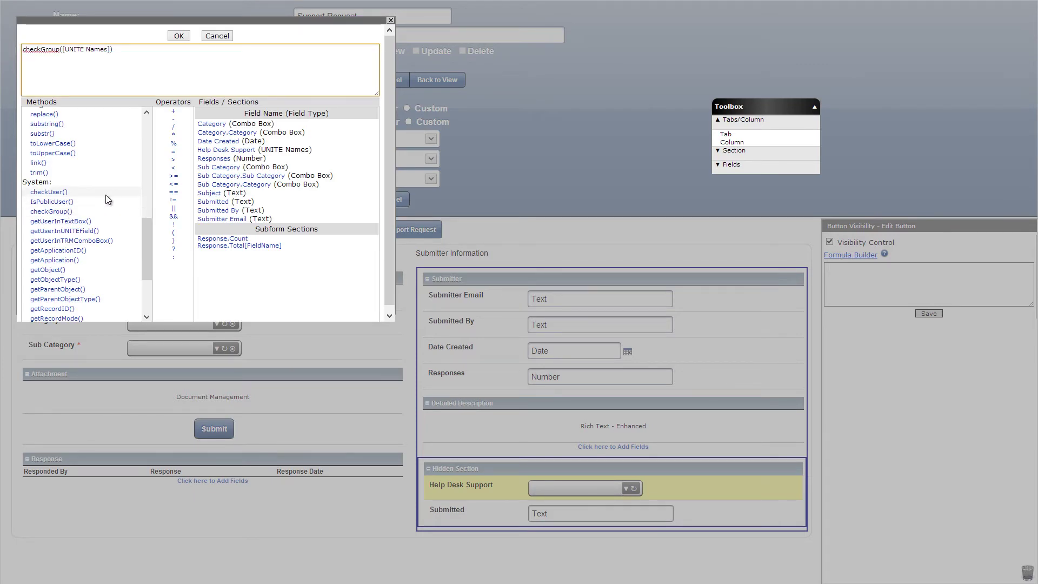
click(237, 152)
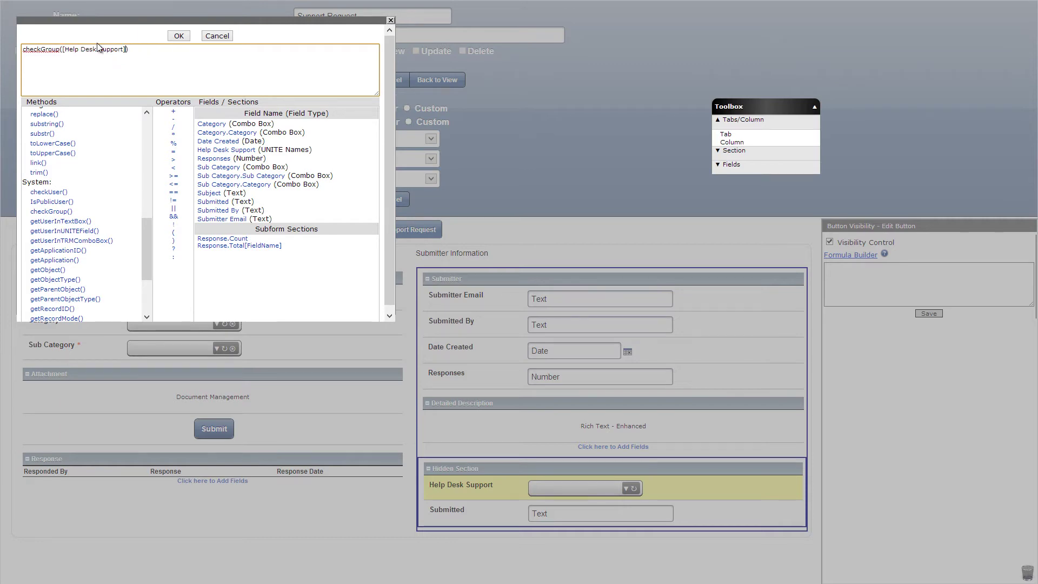
click(180, 37)
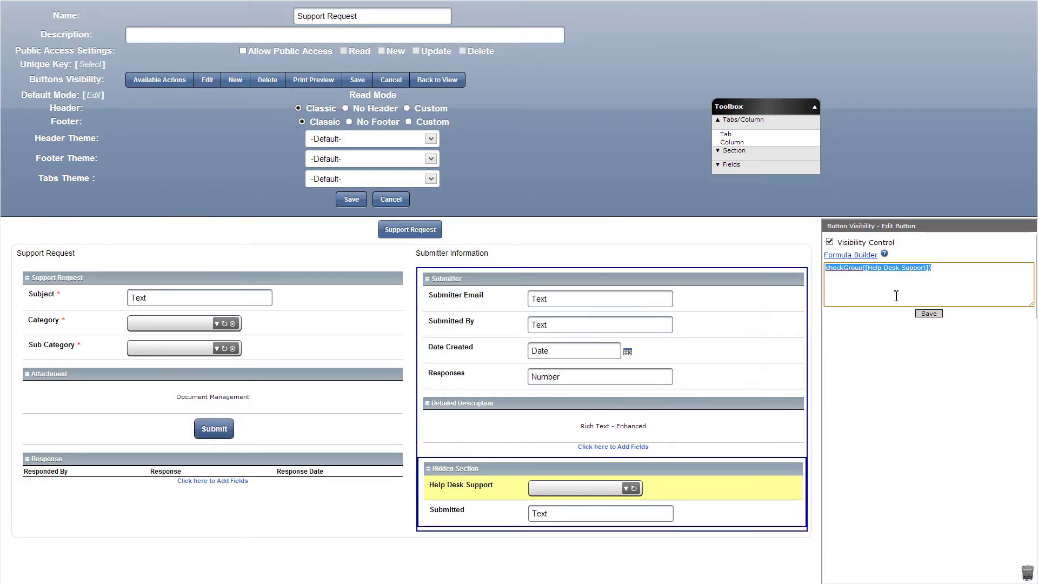
click(928, 314)
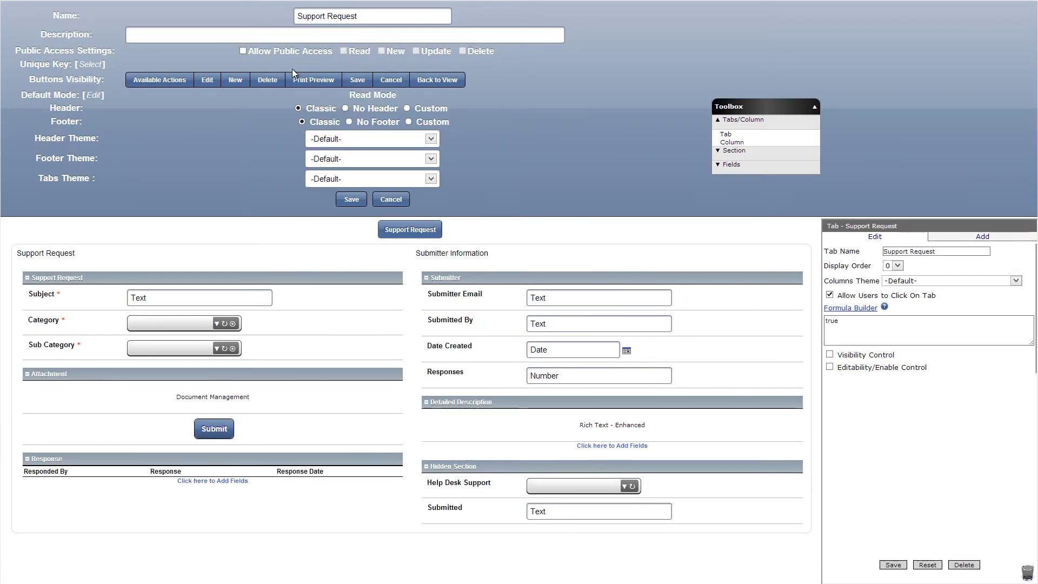
- Enable visibility control on the Delete button with the formula checkGroup([Help Desk Support]), save it and close the form
click(273, 80)
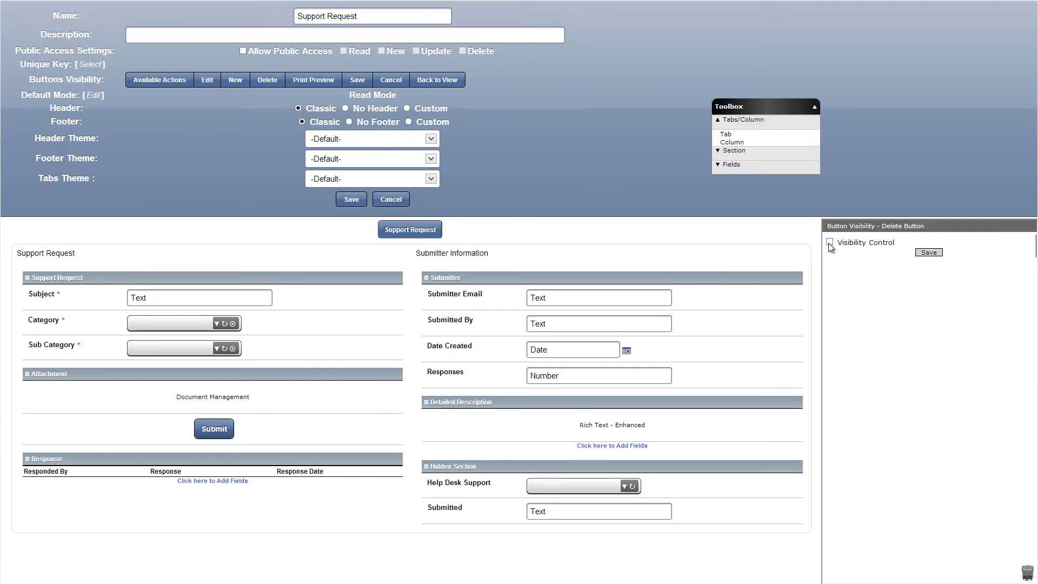
click(829, 242)
double_click(842, 273)
text(checkGroup([Help Desk Support]))
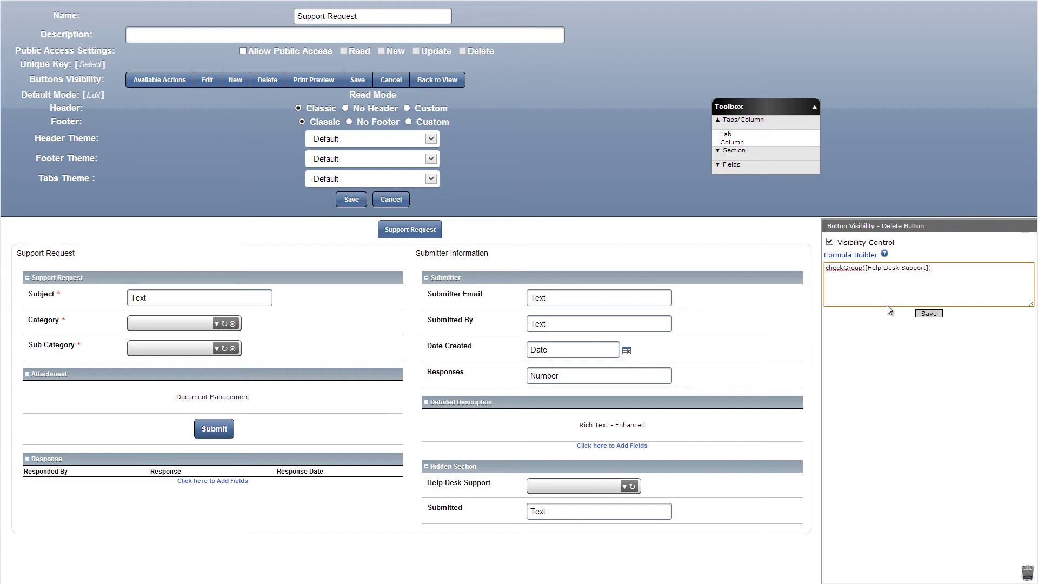
click(929, 314)
click(344, 56)
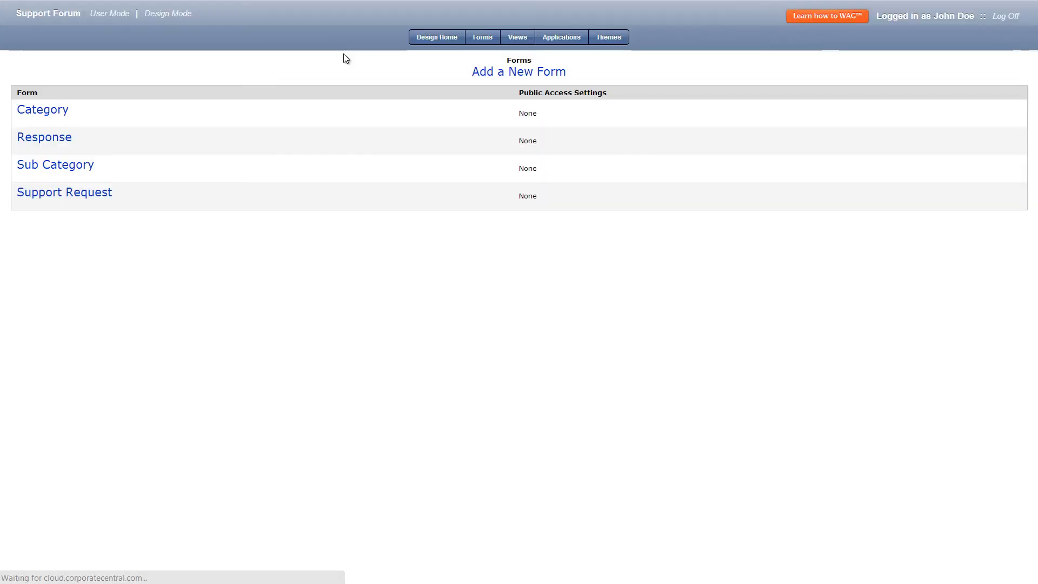
- Add a Support Requests view of type Support Request with searchable request and submitter fields, Subject as default search and the first Attachment image, and save
click(518, 42)
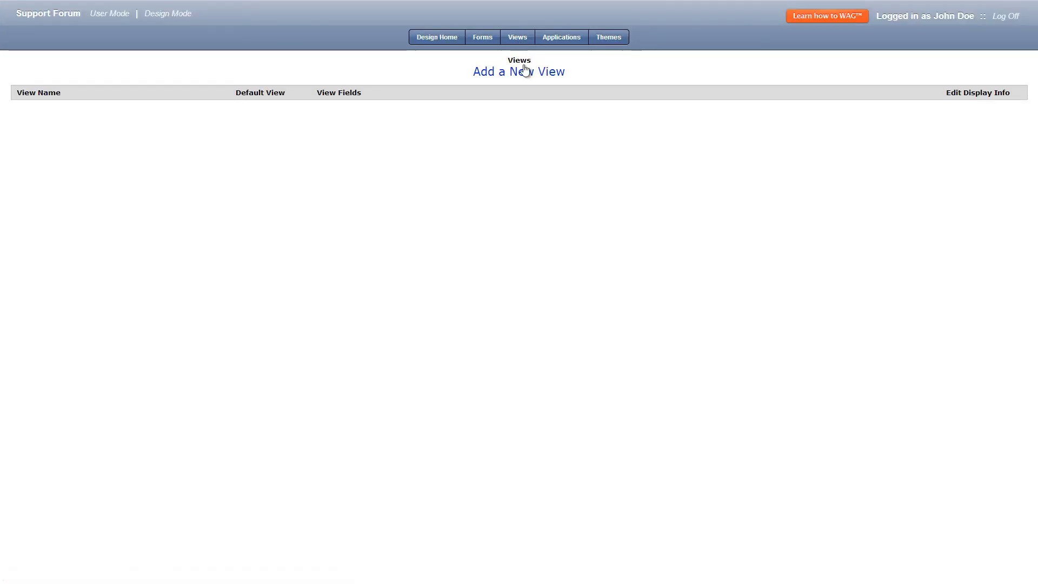
click(528, 72)
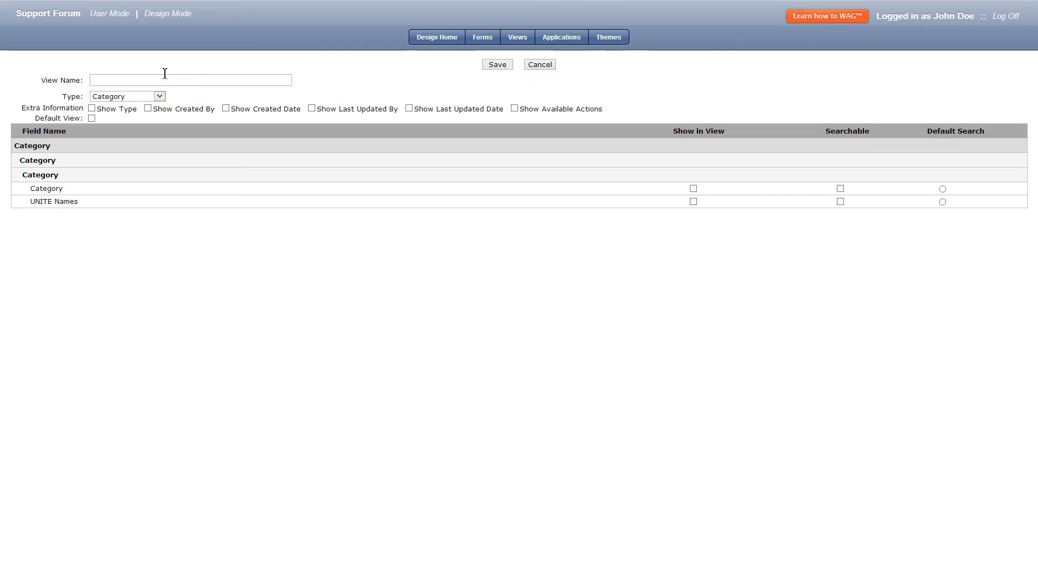
click(147, 99)
click(157, 133)
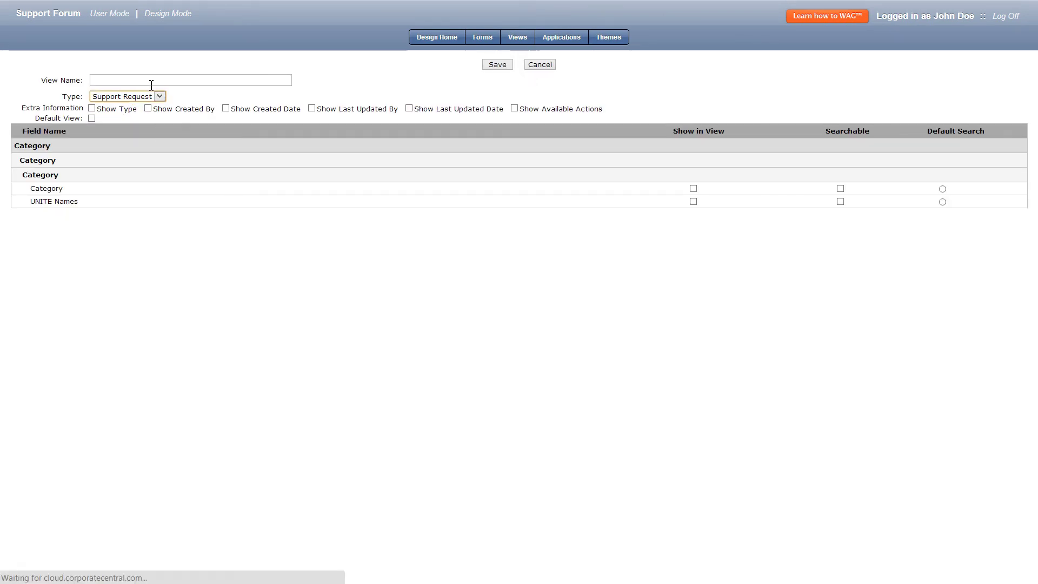
click(149, 81)
text(Support Requests)
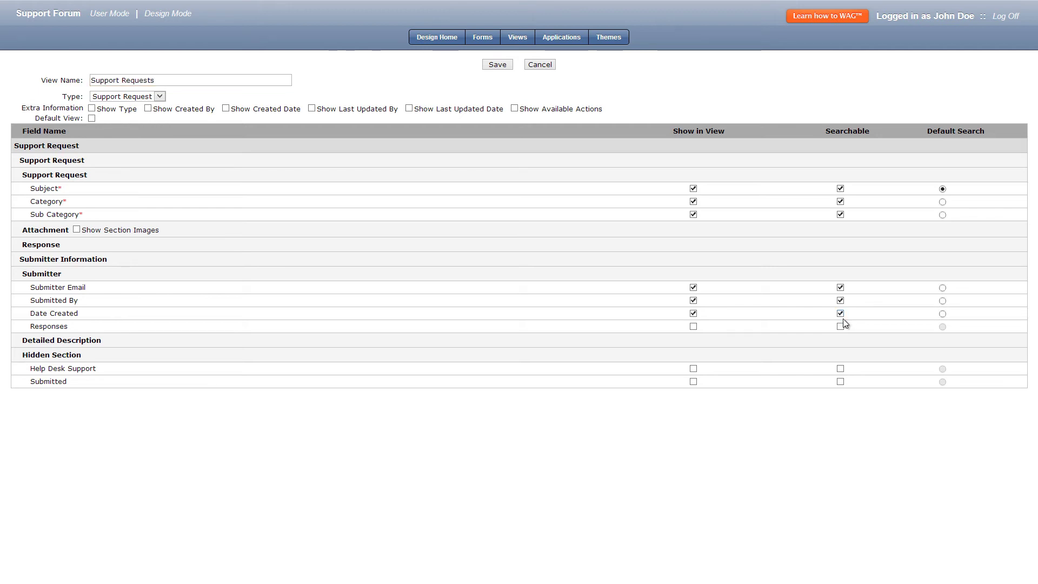
click(77, 231)
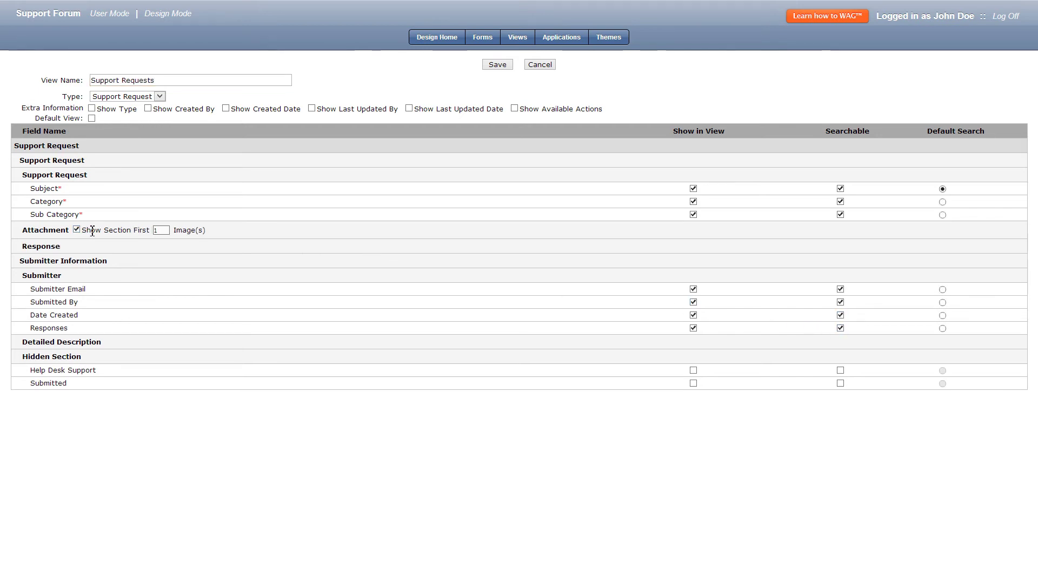
click(496, 65)
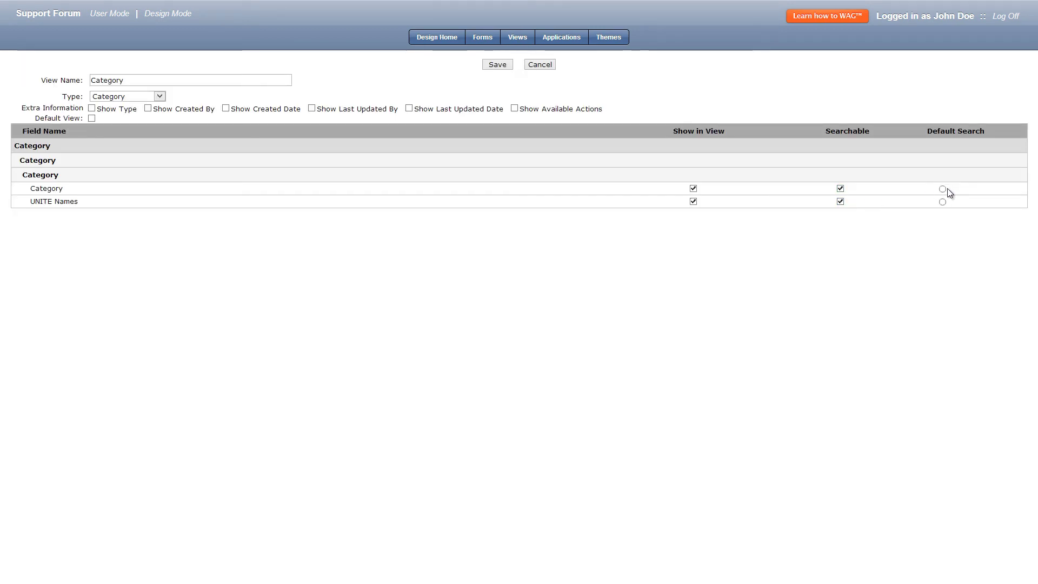
- Add a Category view showing searchable Category and UNITE Names fields, with Category as the default search, and save it
click(942, 188)
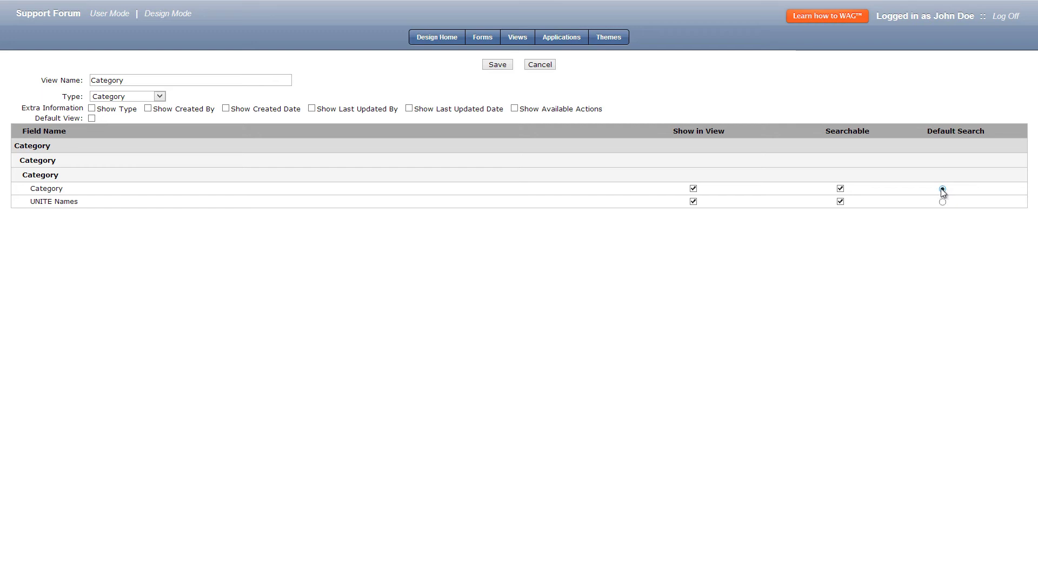
click(497, 66)
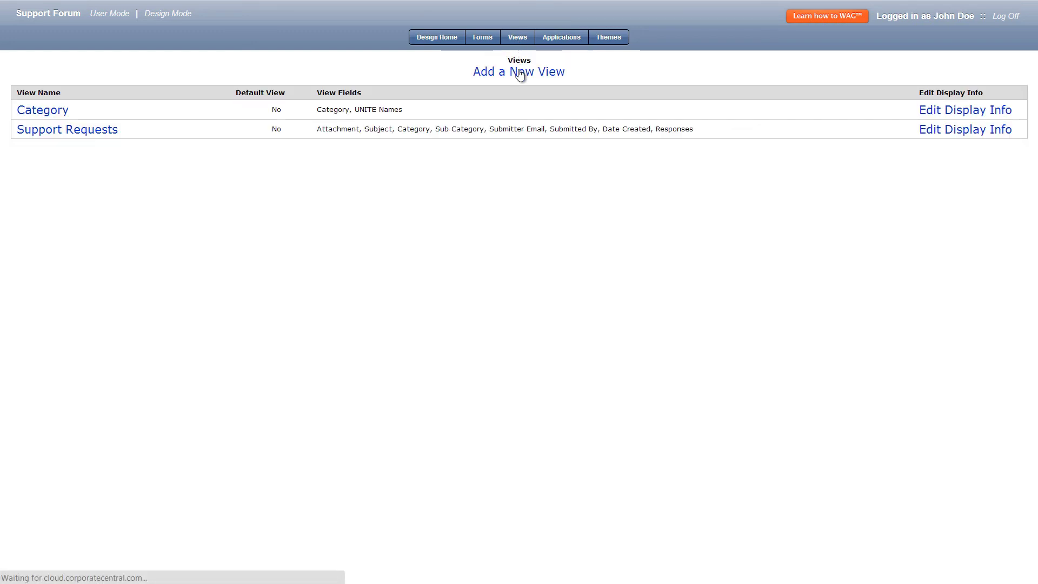
- Add a Sub Category view showing searchable Category and Sub Category fields, with Category as the default search, and save it
click(128, 96)
click(127, 112)
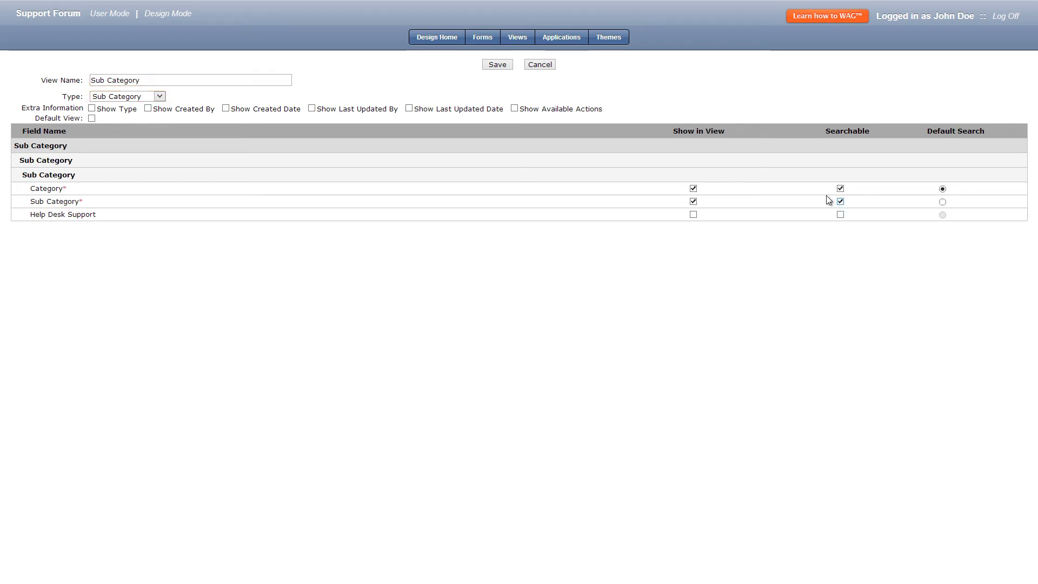
click(501, 65)
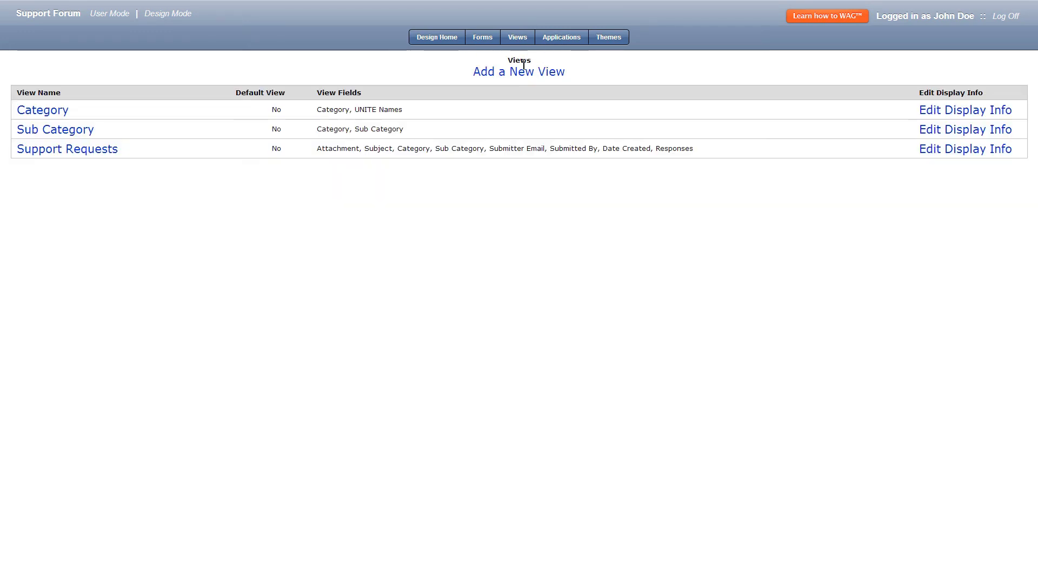
- Add a Responses view of type Response with searchable fields from Submitted By through Responsed, Submitter Email as default search and Multimedia section images, and save
click(127, 96)
click(127, 113)
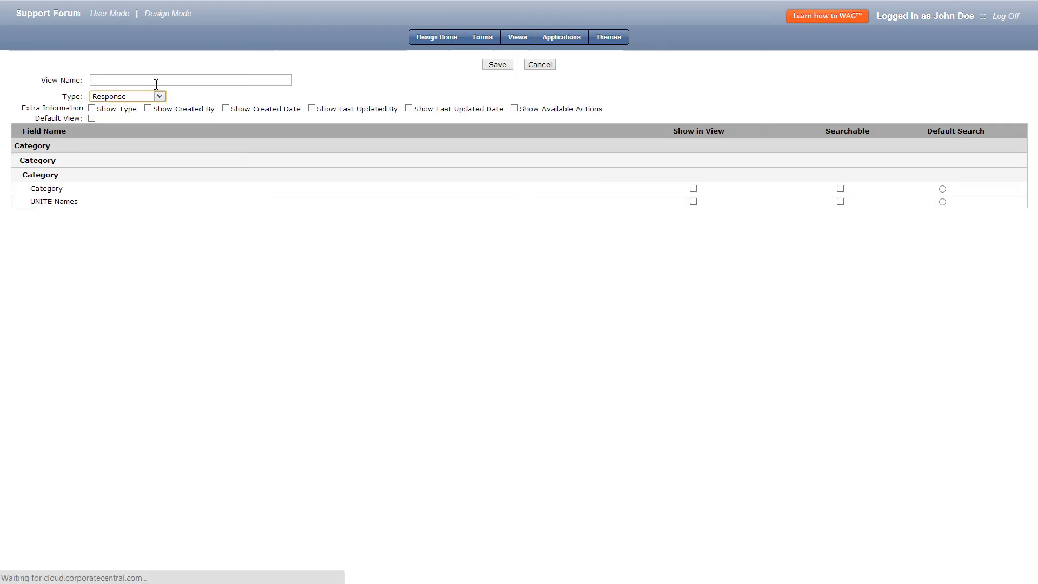
click(156, 81)
text(sponses)
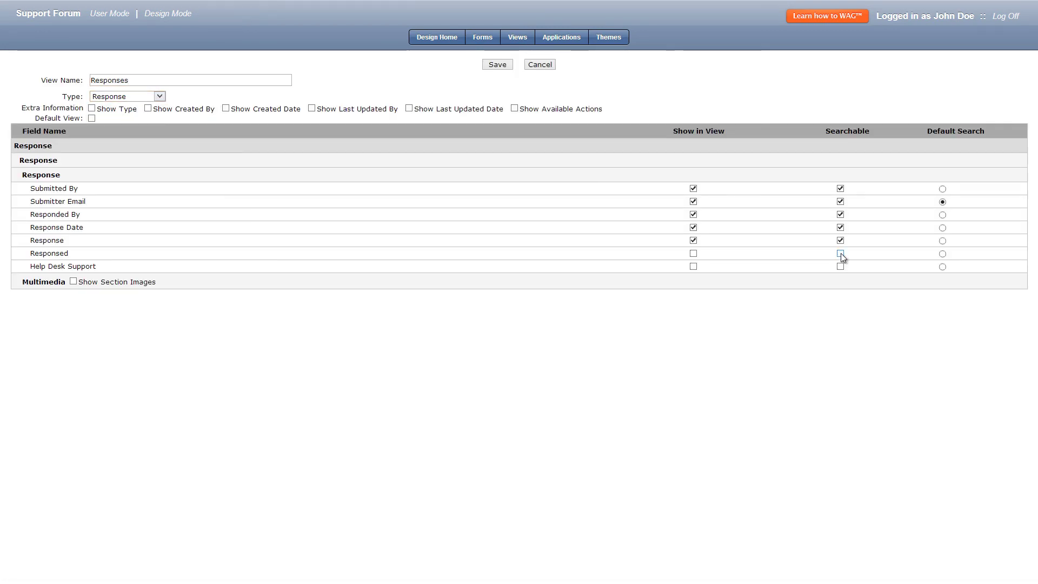
click(841, 253)
click(71, 283)
click(498, 68)
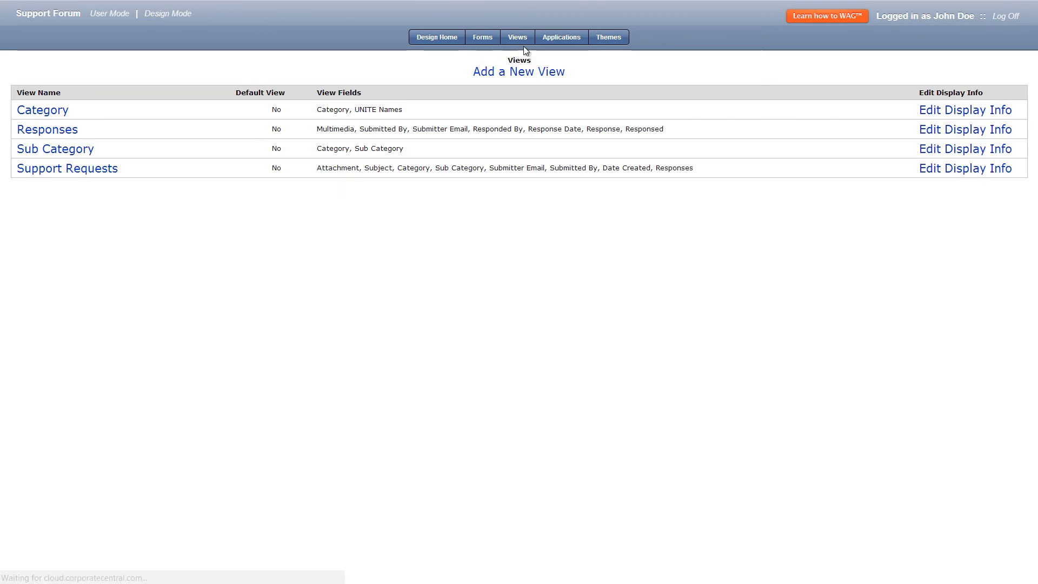
- Add a My Support Request view of type Support Request with searchable request and submitter fields, Submitter Email as default search and the first Attachment image, and save
click(524, 72)
click(151, 95)
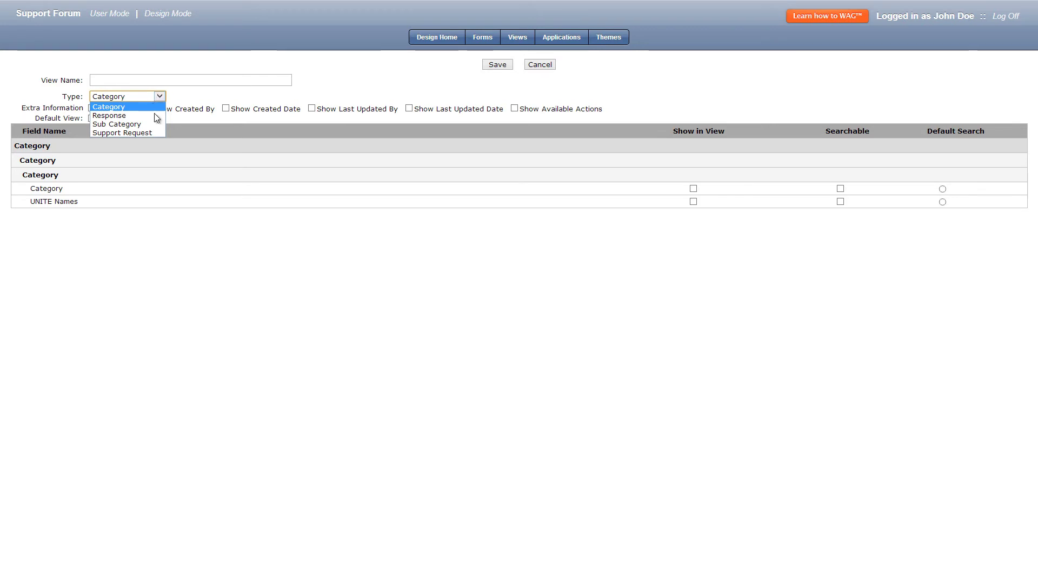
click(153, 133)
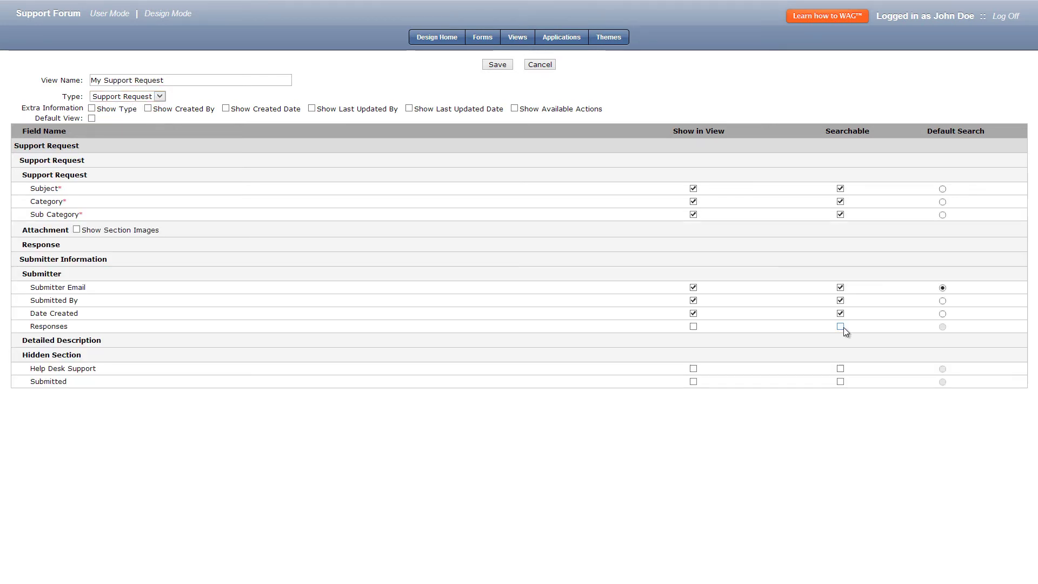
click(840, 326)
click(694, 327)
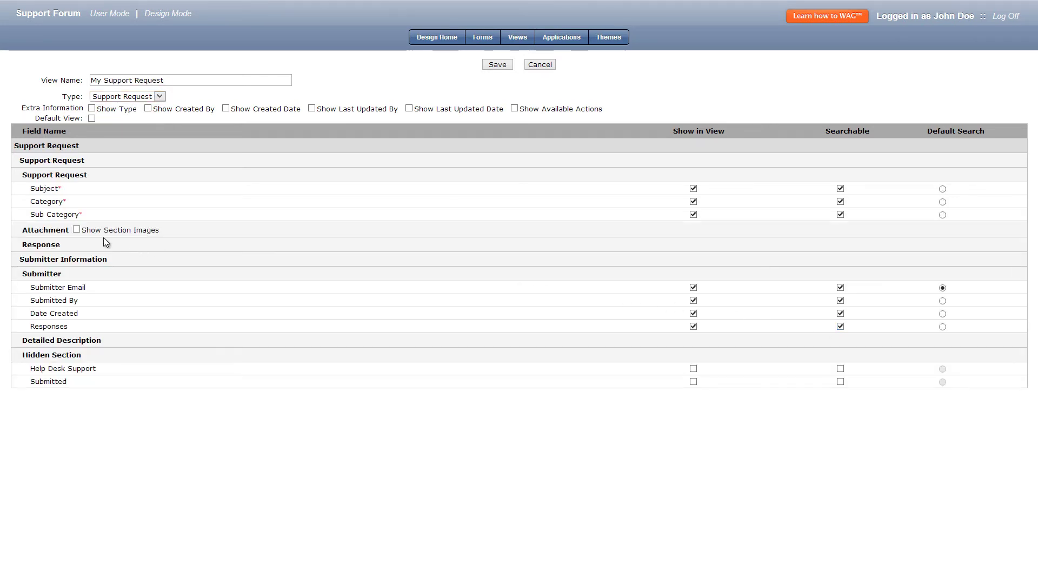
click(76, 229)
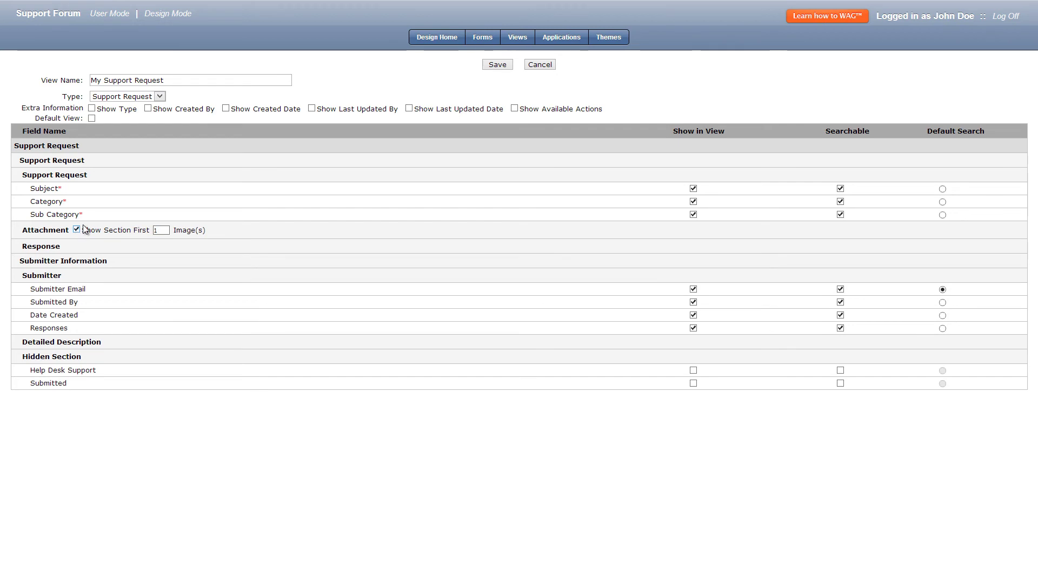
click(491, 66)
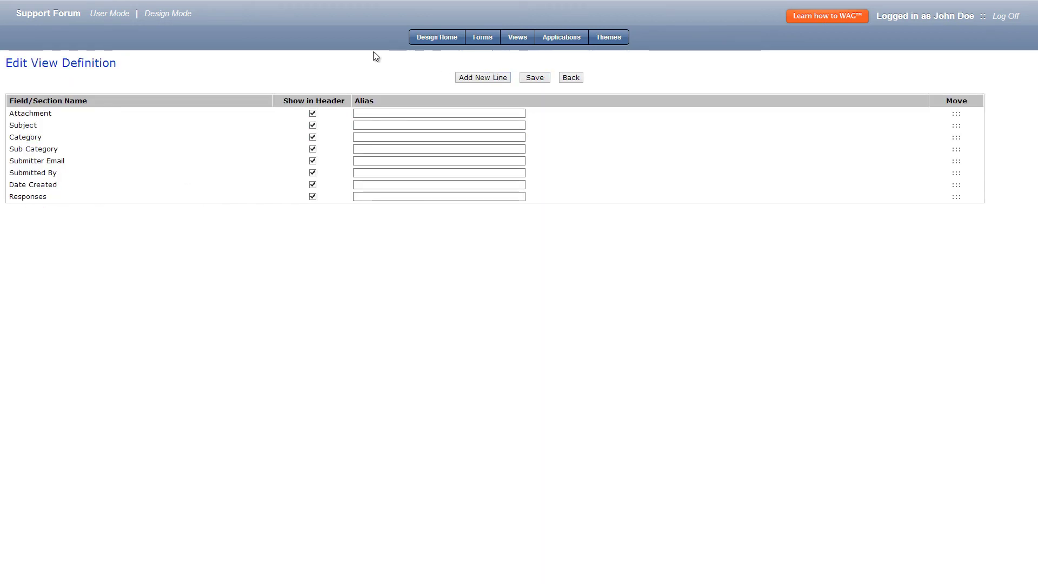
- Switch the Support Forum application from design mode to user mode
click(118, 15)
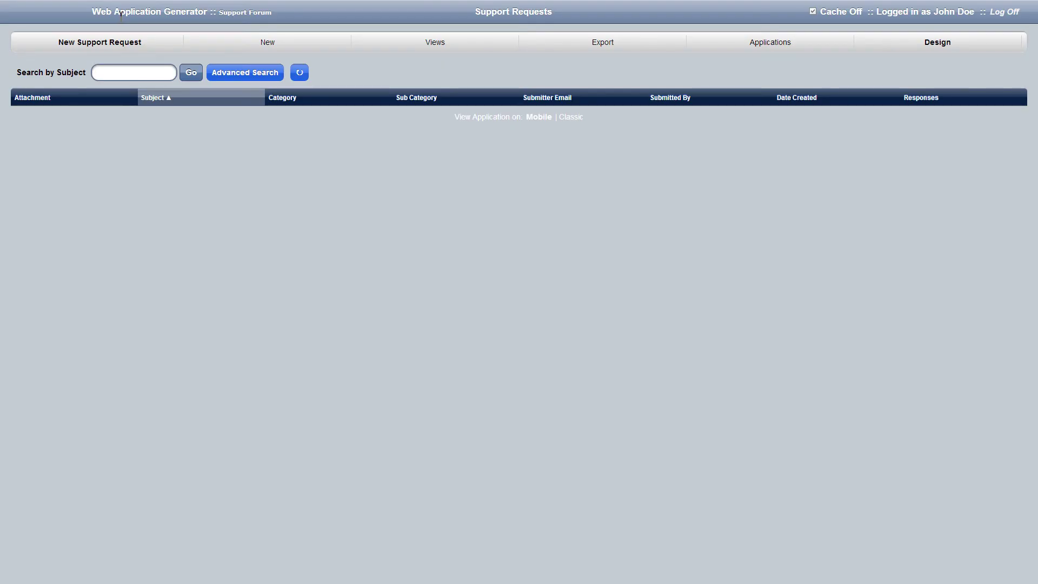